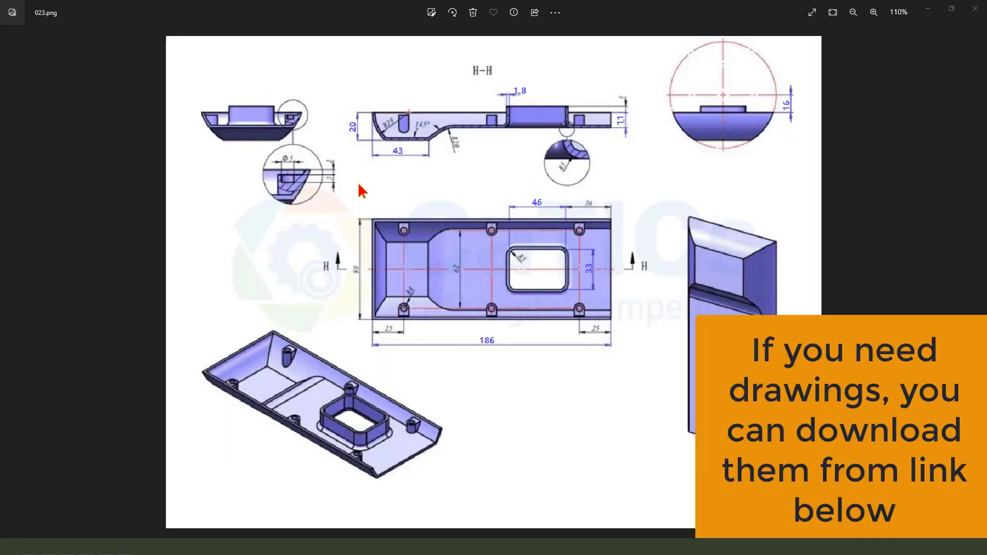
# Examine the reference drawing 023.png, then switch to FreeCAD and inspect the finished cover model from several angles.
pyautogui.moveTo(425, 187)
pyautogui.mouseDown()
pyautogui.moveTo(677, 282)
pyautogui.moveTo(434, 195)
pyautogui.moveTo(553, 313)
pyautogui.mouseUp()
pyautogui.moveTo(551, 271); pyautogui.dragTo(468, 308)
pyautogui.press('Escape')
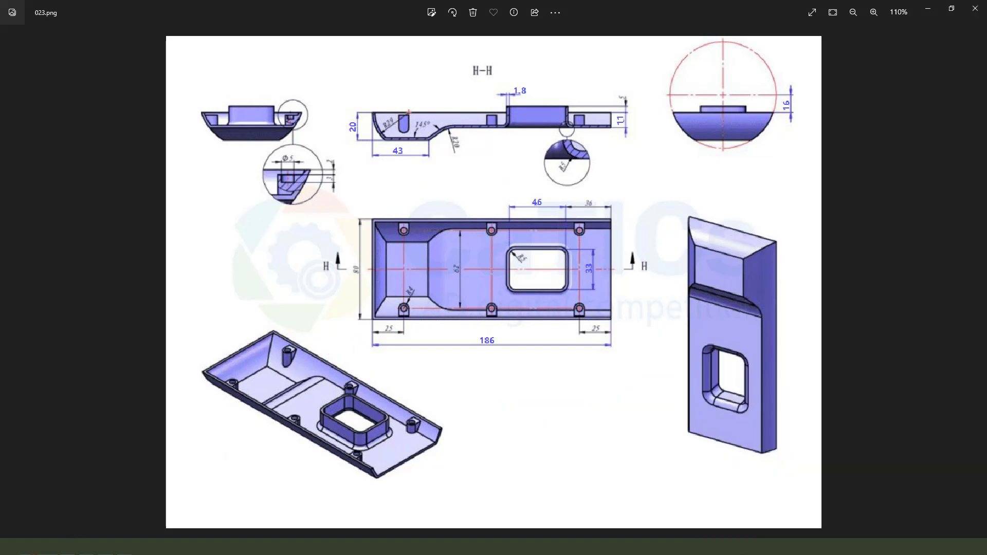
pyautogui.moveTo(87, 545)
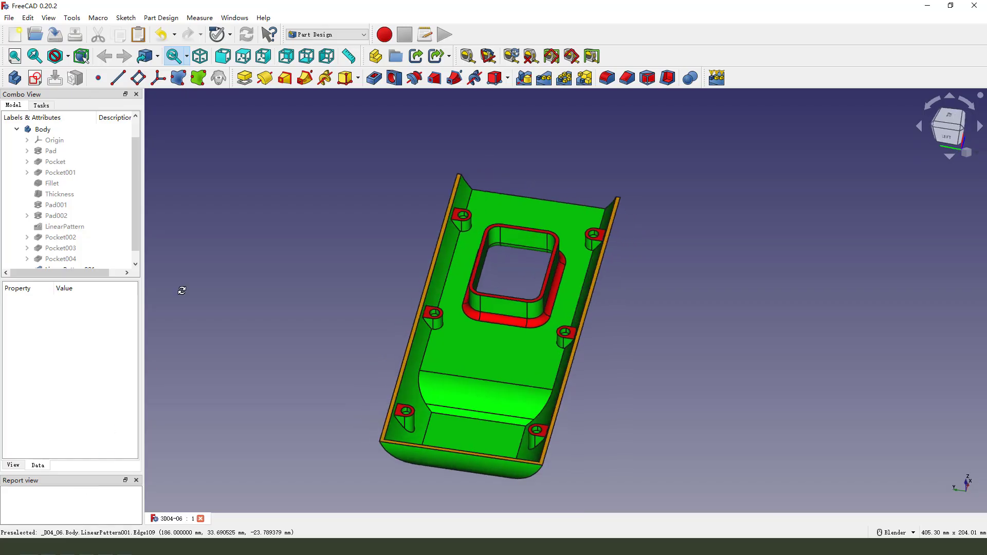
pyautogui.click(46, 501)
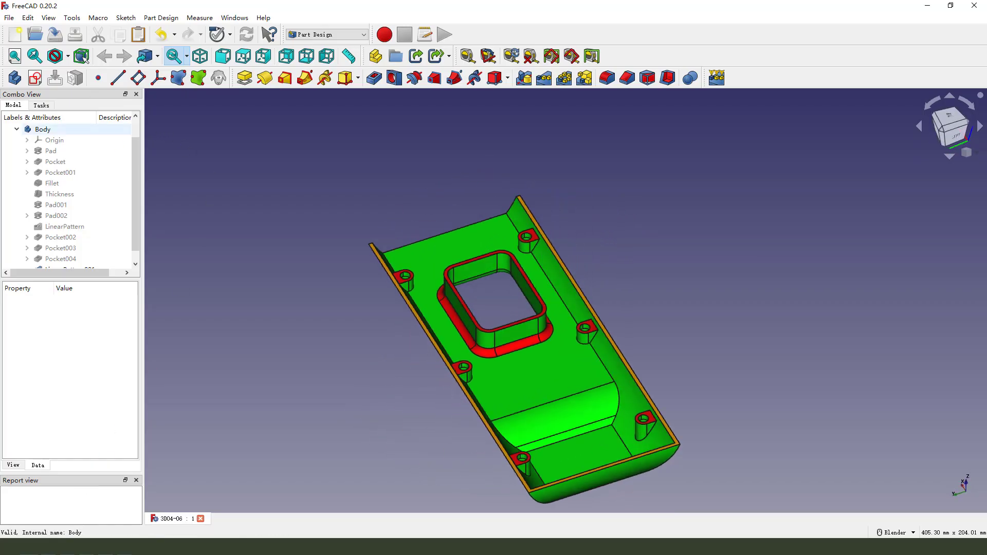
pyautogui.press('0')
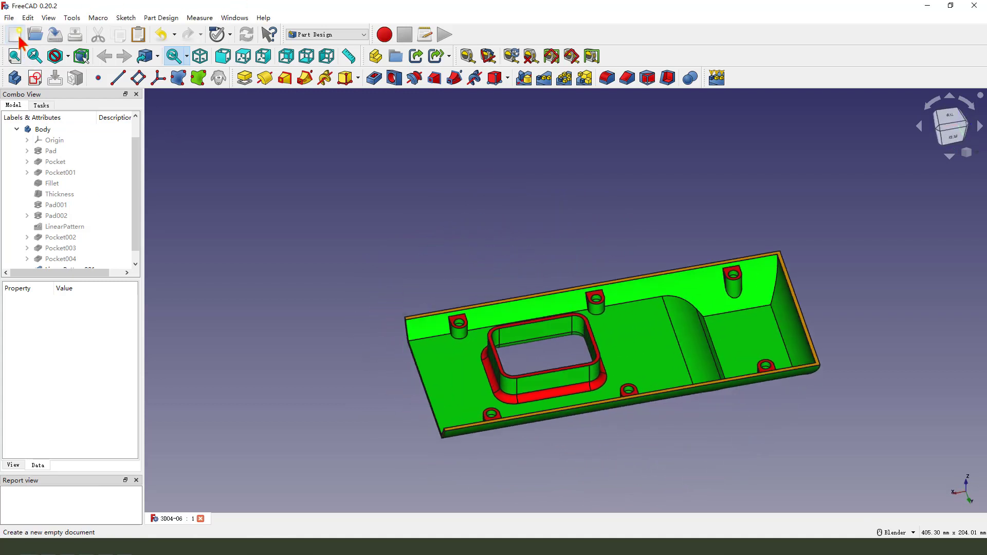
# Create a new document with a body and start a sketch on the YZ plane.
pyautogui.click(18, 35)
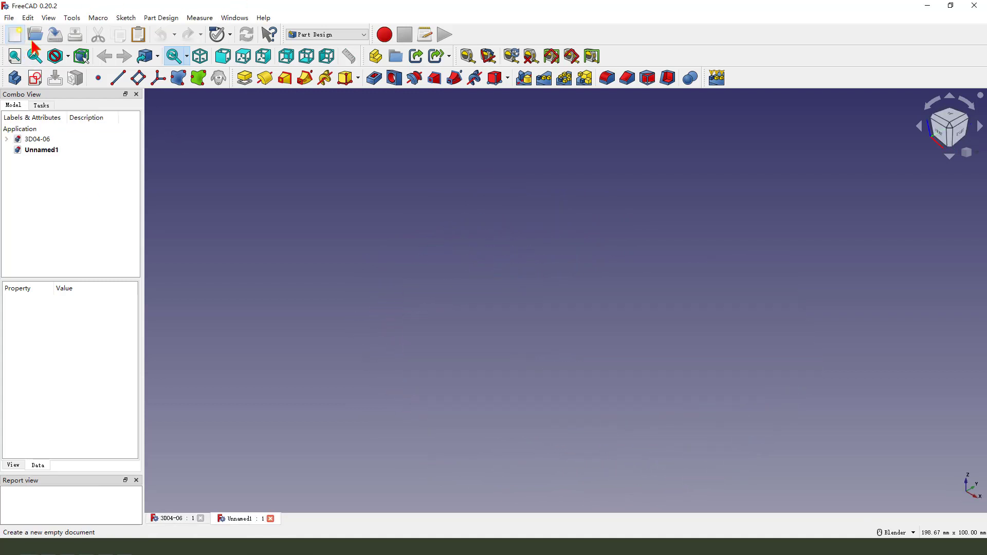
pyautogui.click(14, 78)
pyautogui.click(35, 79)
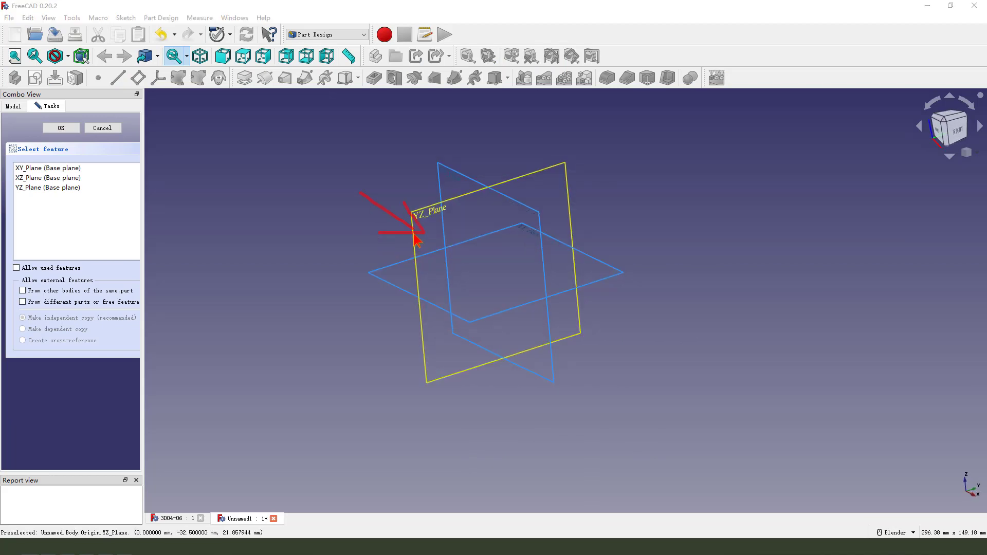
pyautogui.moveTo(357, 219)
pyautogui.mouseDown()
pyautogui.moveTo(371, 252)
pyautogui.moveTo(354, 318)
pyautogui.mouseUp()
pyautogui.click(594, 275)
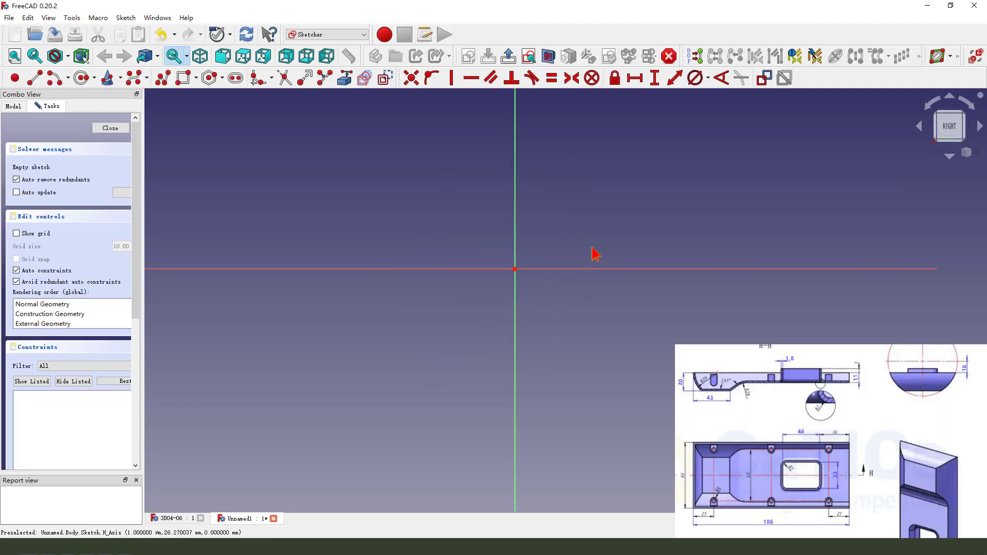
# Sketch a downward-bulging arc centred on the origin, with both endpoints just below the horizontal axis.
pyautogui.click(86, 79)
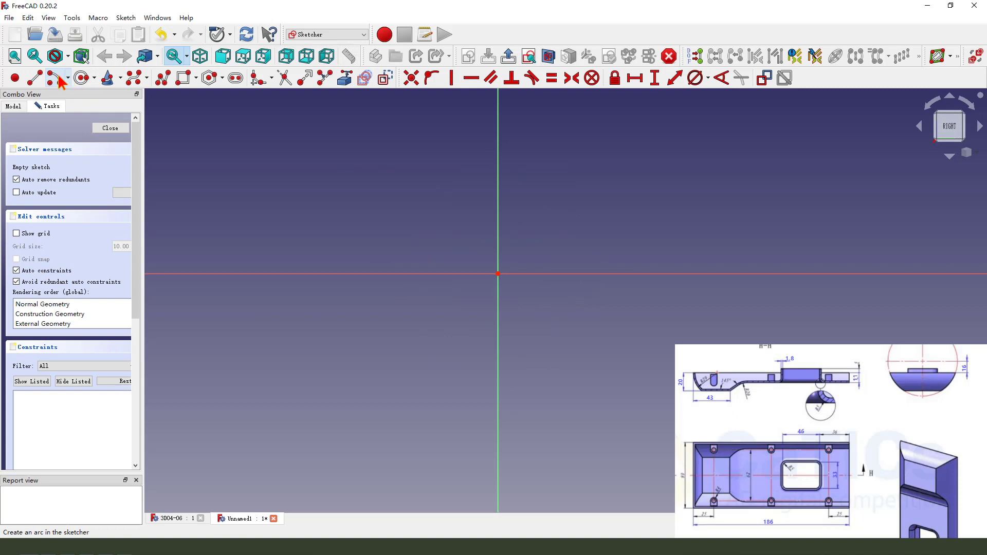
pyautogui.click(498, 273)
pyautogui.click(378, 315)
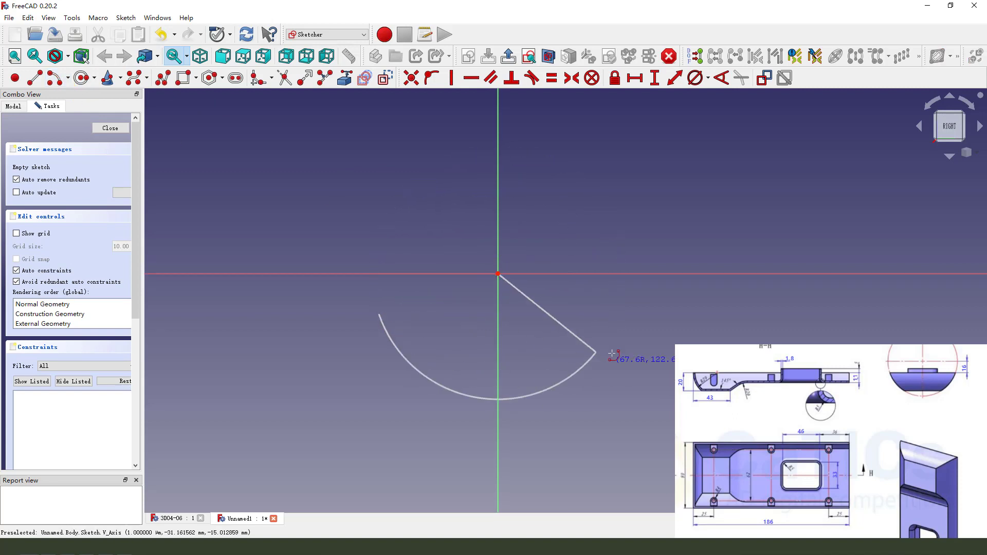
pyautogui.click(622, 296)
pyautogui.click(683, 329)
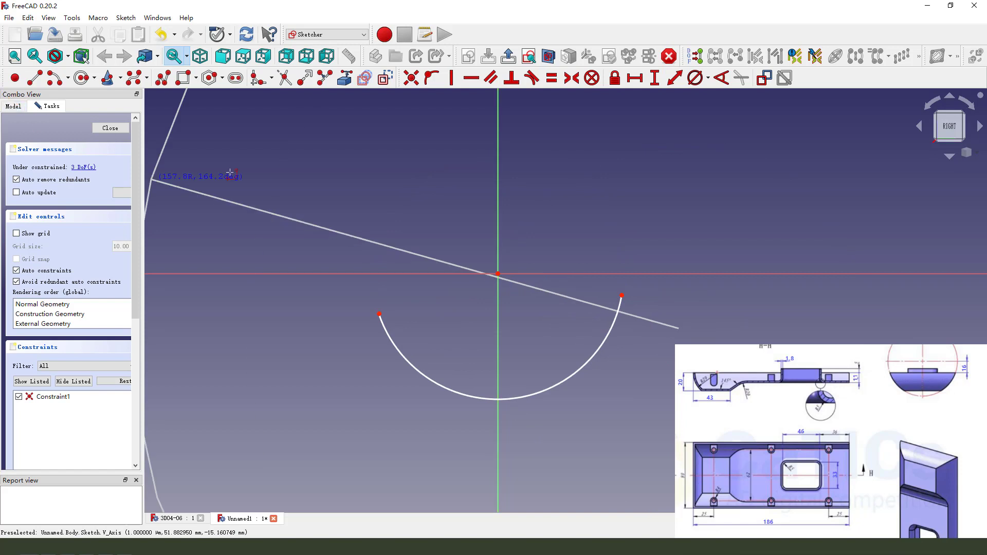
pyautogui.rightClick(385, 190)
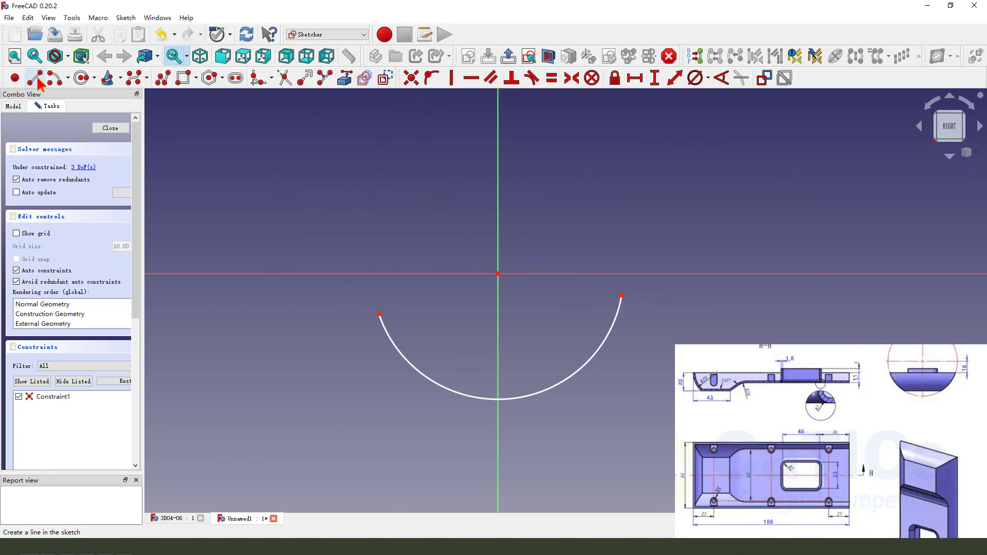
# Draw two horizontal lines across the arc: one about 102 mm long through its upper part and a shorter one just above its lowest point.
pyautogui.click(38, 81)
pyautogui.click(342, 334)
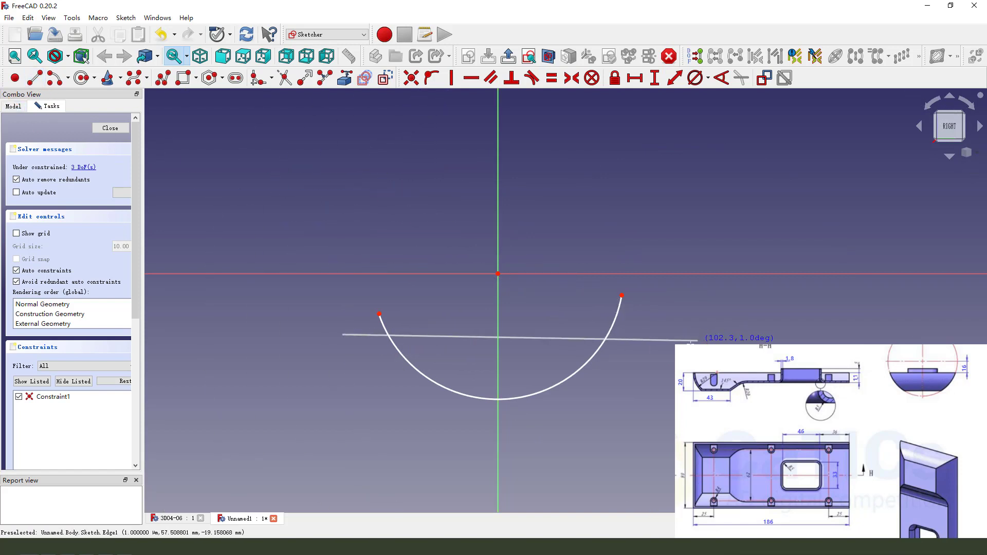
pyautogui.click(697, 340)
pyautogui.click(370, 393)
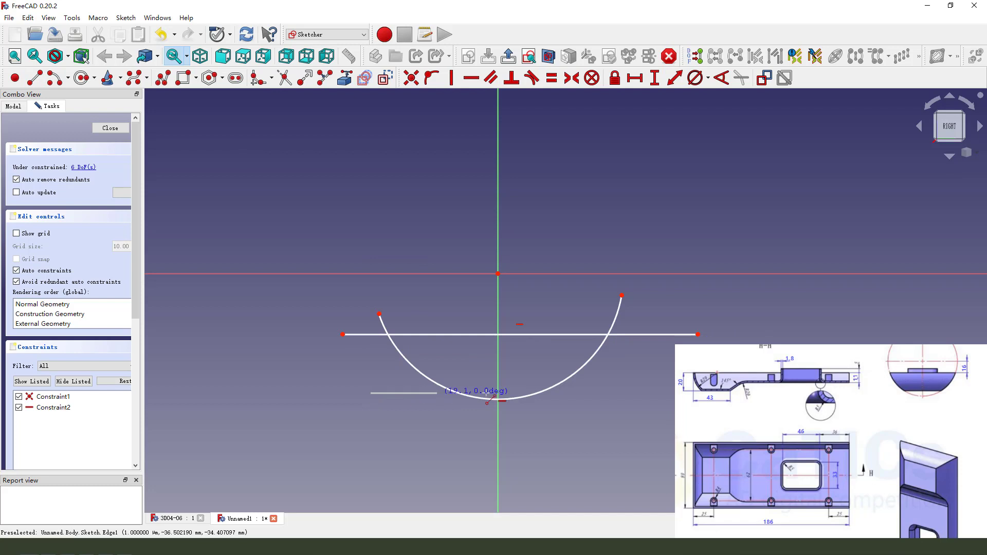
pyautogui.click(640, 392)
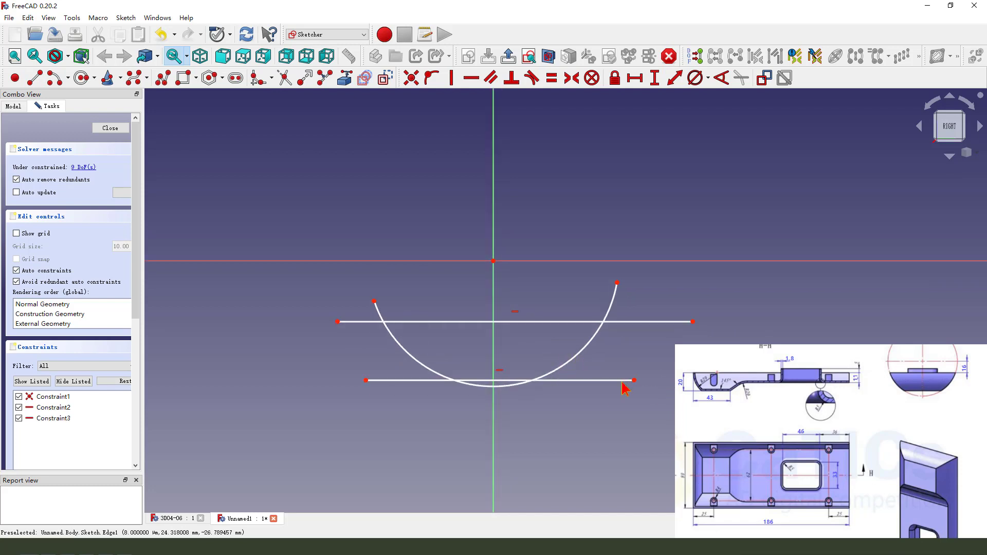
# Trim the excess arc and line segments to leave a closed profile of two horizontal lines joined by two side arcs.
pyautogui.click(283, 83)
pyautogui.click(379, 313)
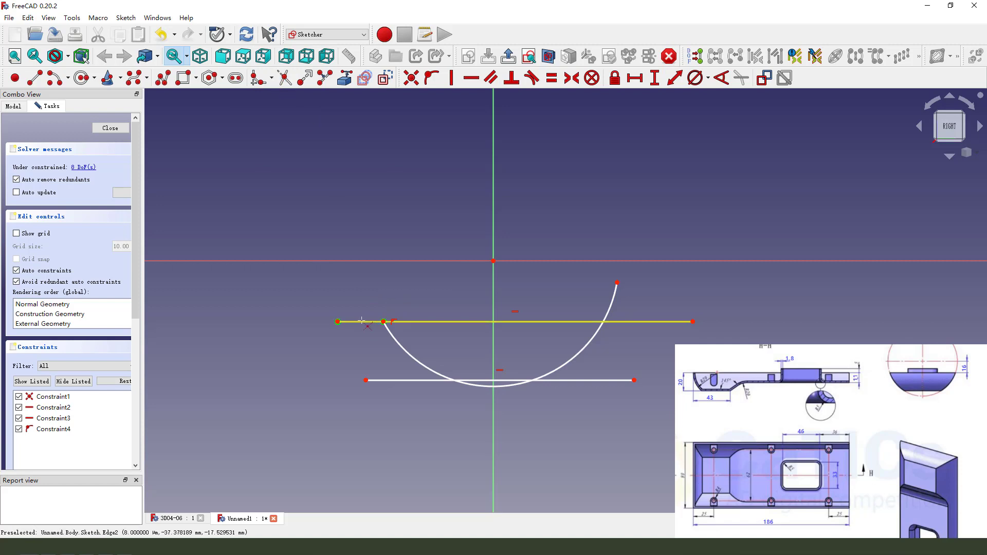
pyautogui.click(382, 339)
pyautogui.click(396, 381)
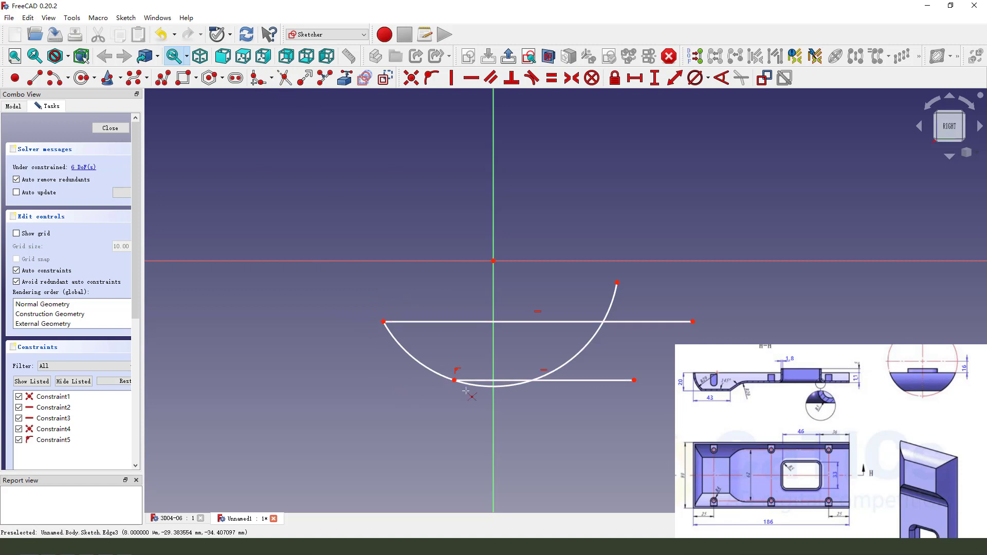
pyautogui.click(470, 386)
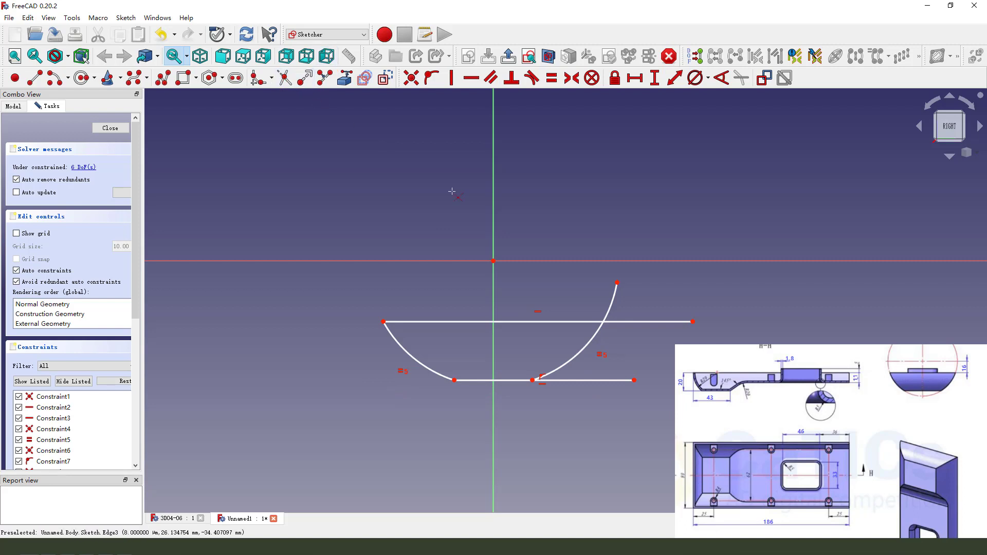
pyautogui.click(612, 306)
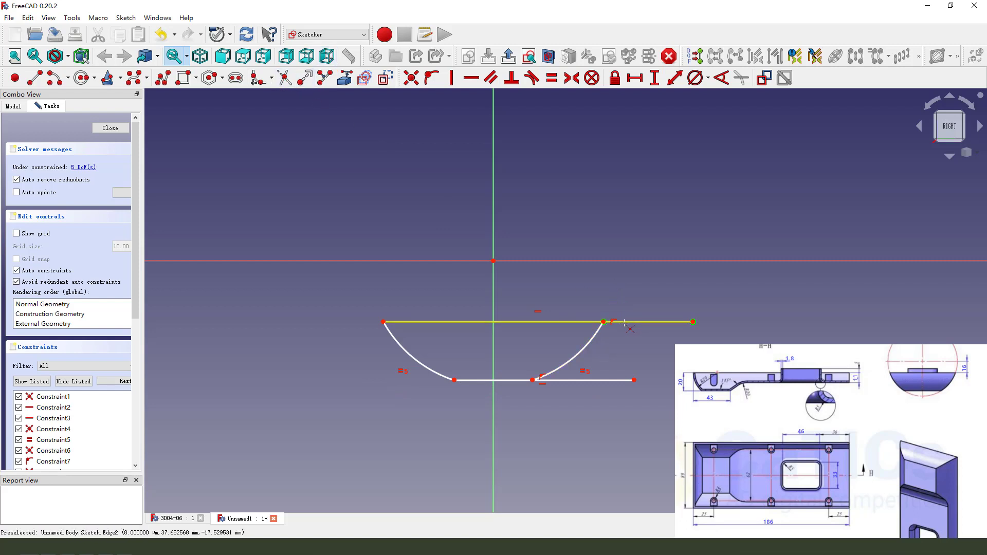
pyautogui.click(624, 322)
pyautogui.click(609, 381)
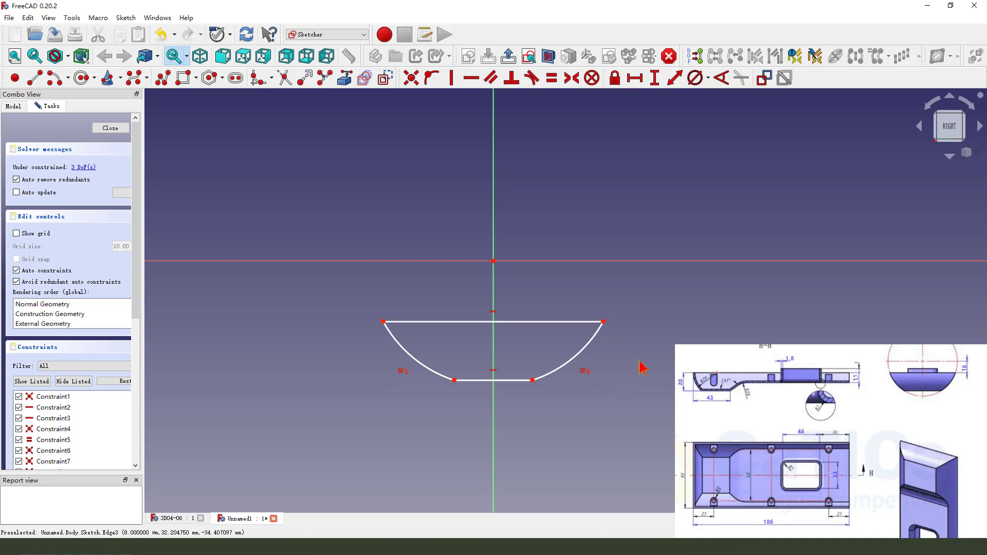
# Try to set a 16 mm distance between the upper line's right corner and the horizontal axis.
pyautogui.click(604, 322)
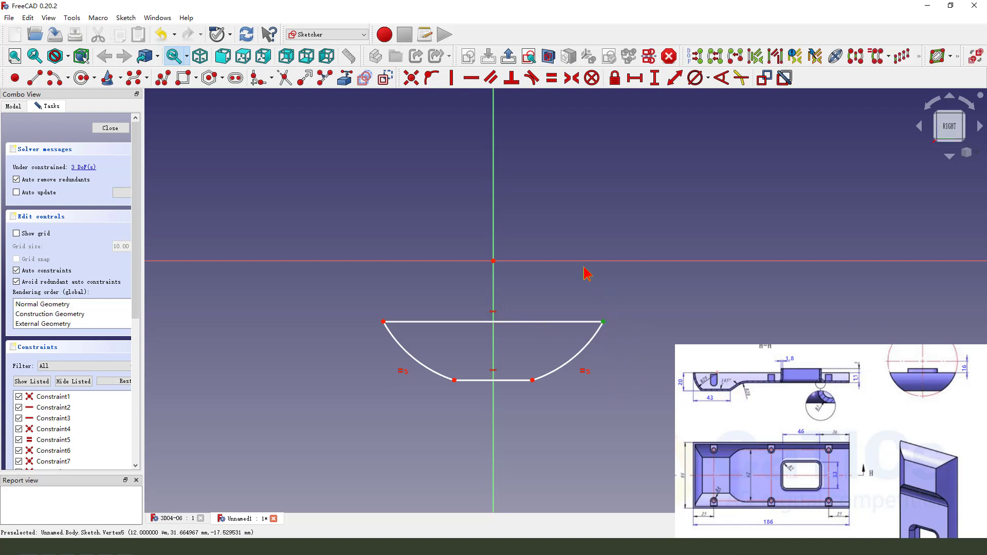
pyautogui.click(584, 261)
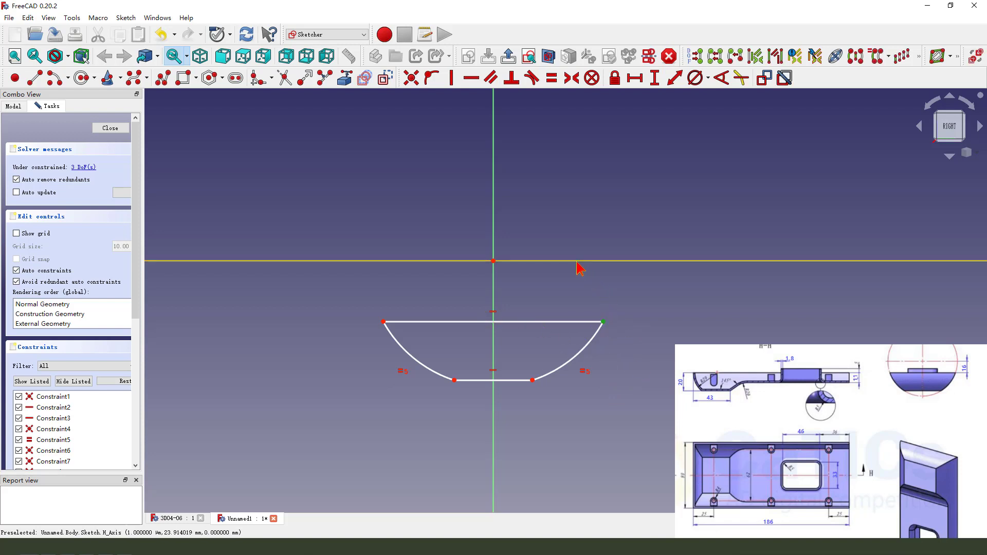
pyautogui.click(674, 80)
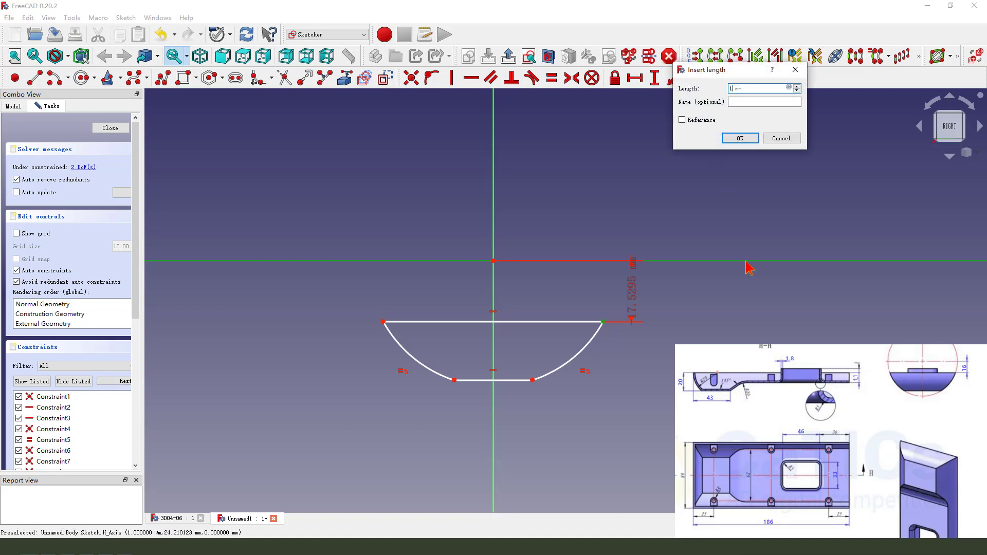
pyautogui.press('Return')
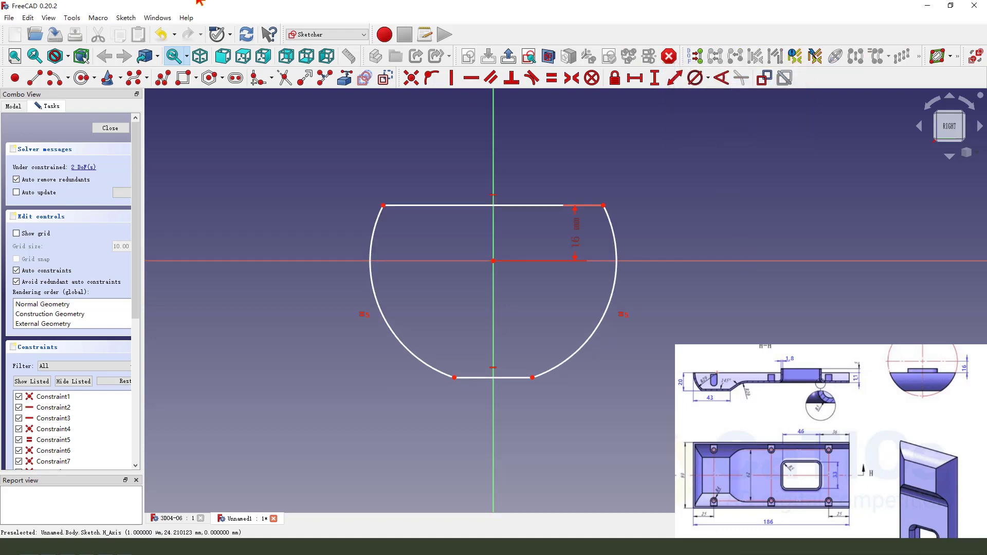
pyautogui.click(161, 34)
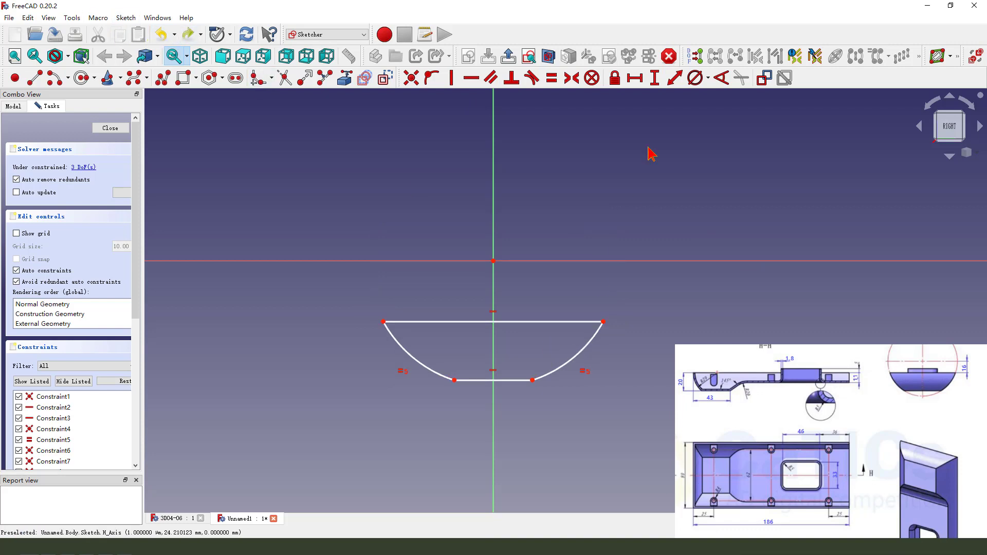
# Constrain the vertical distance between the upper line's right corner and the origin to 16 mm.
pyautogui.click(603, 322)
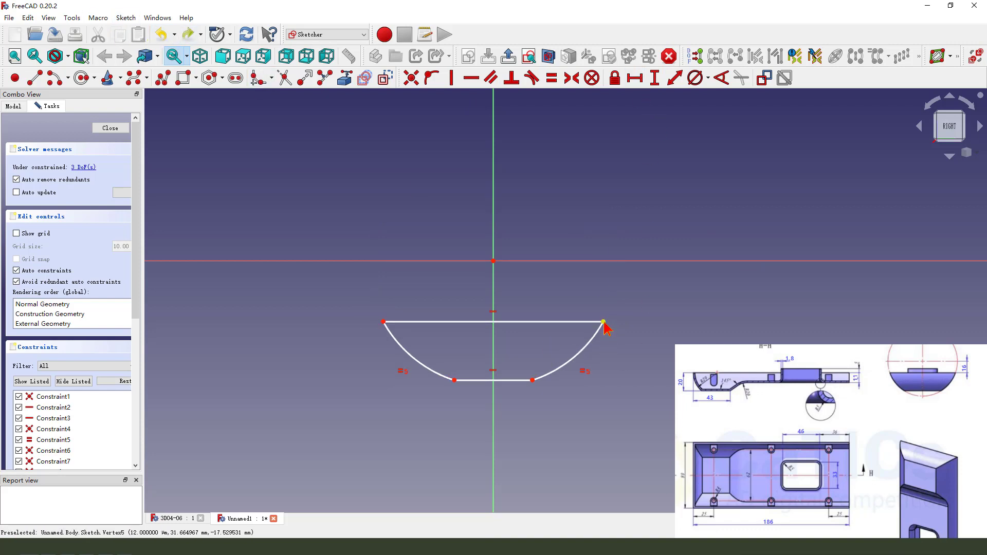
pyautogui.click(494, 261)
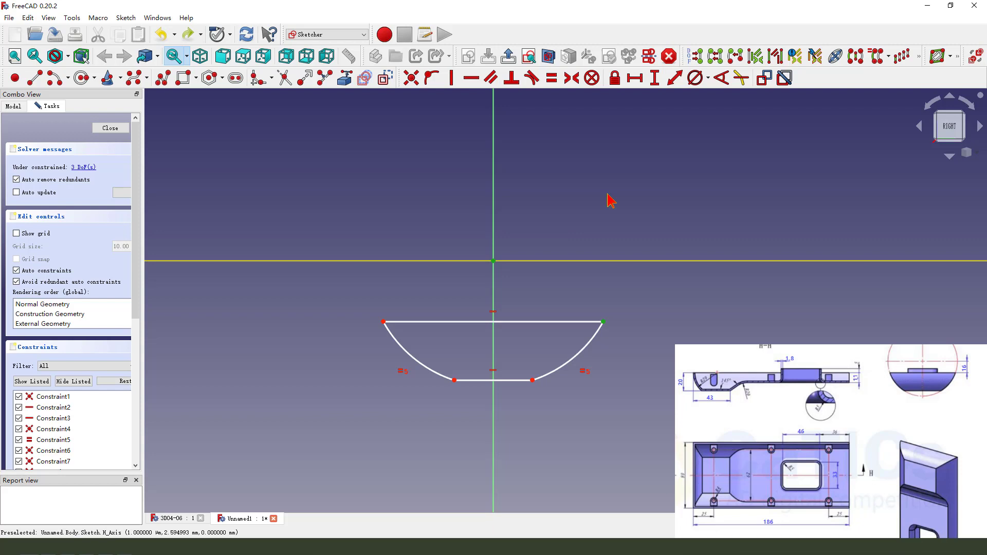
pyautogui.click(654, 78)
pyautogui.write('16')
pyautogui.press('Return')
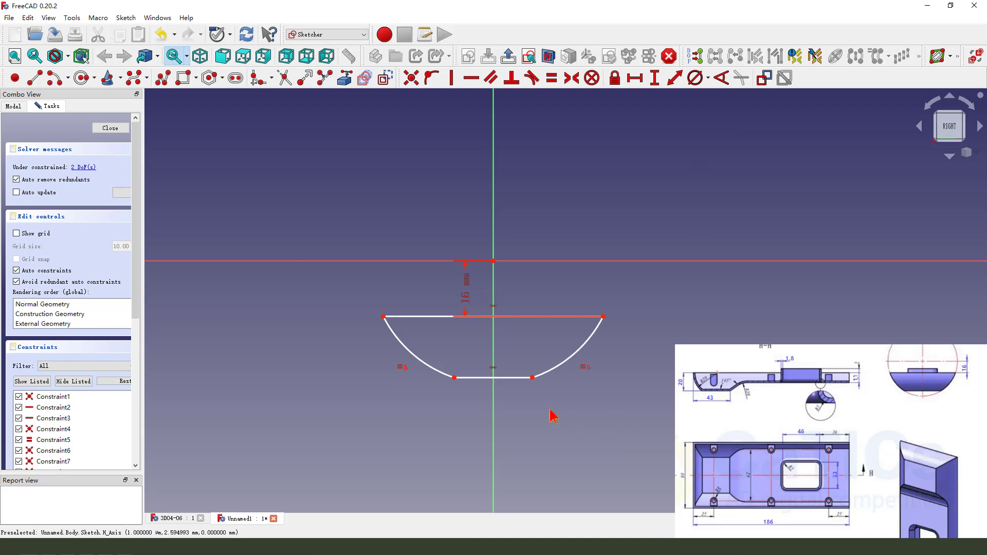
# Set the profile's height between the lower and upper right corners to 20 mm, and move both vertical dimensions outside the profile's right side.
pyautogui.click(532, 378)
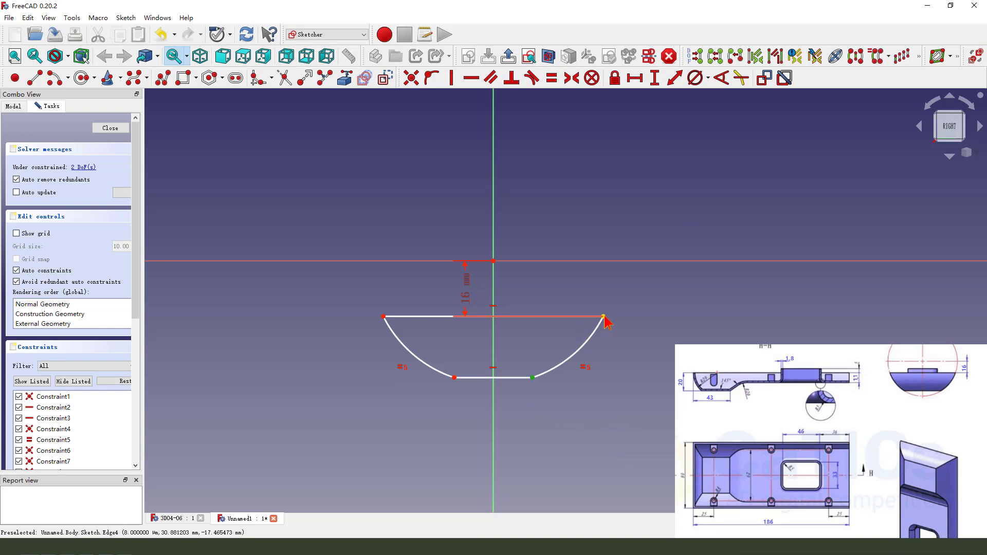
pyautogui.click(603, 316)
pyautogui.click(655, 78)
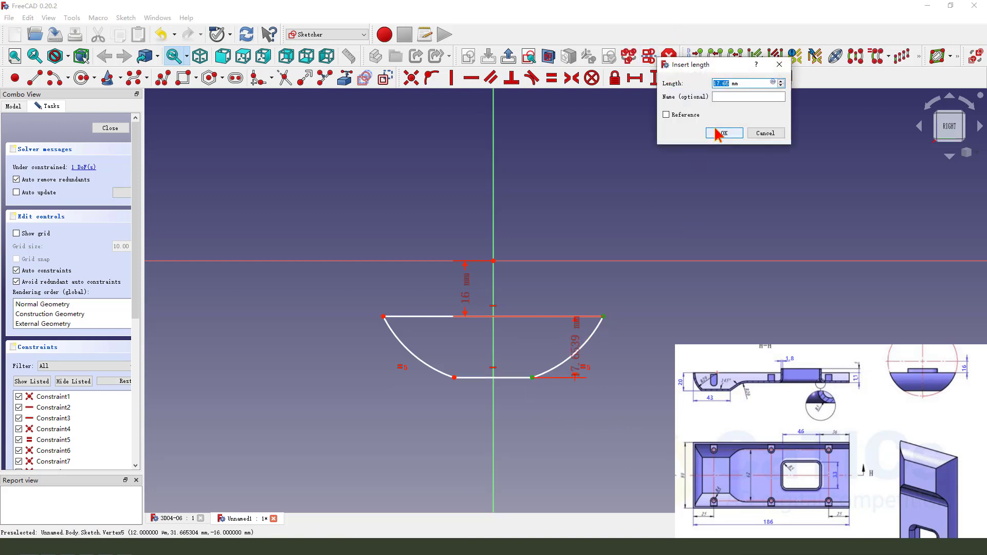
pyautogui.write('20')
pyautogui.click(721, 133)
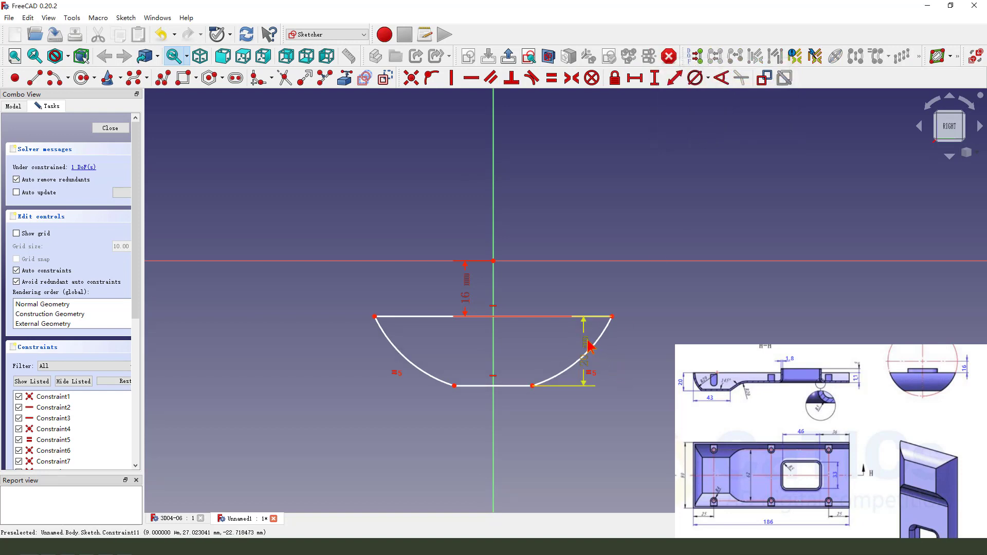
pyautogui.moveTo(594, 345); pyautogui.dragTo(656, 345)
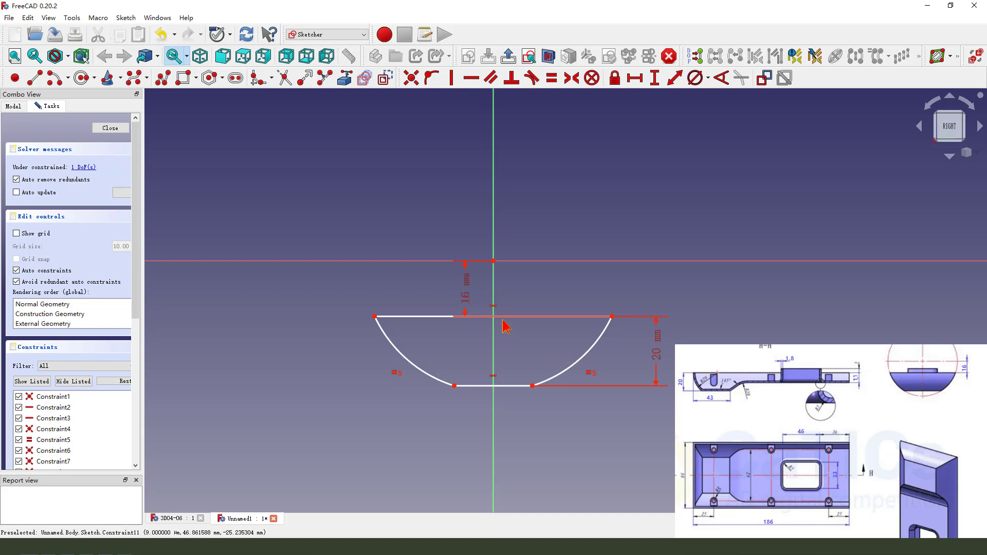
pyautogui.moveTo(486, 290); pyautogui.dragTo(639, 289)
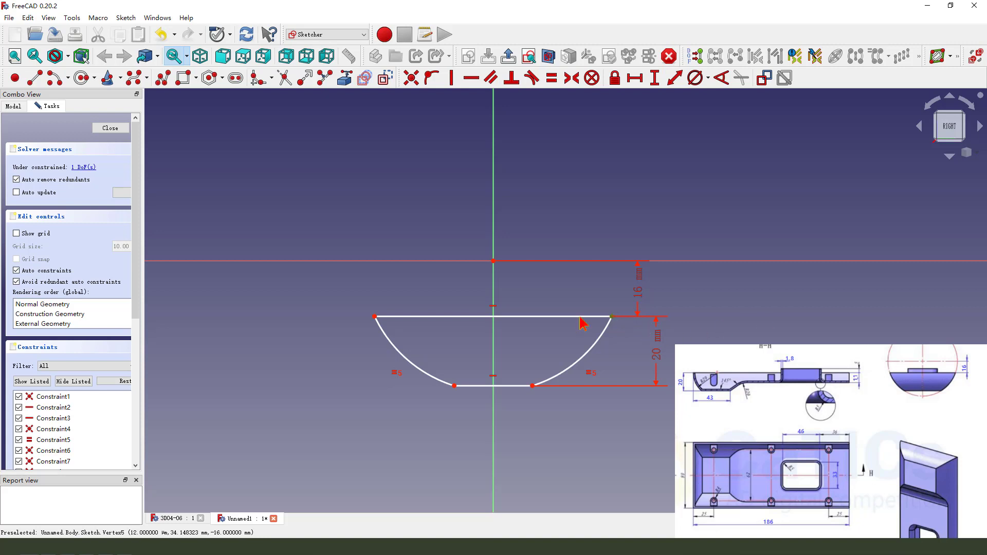
# Set the horizontal distance between the upper line's two corners to 80 mm.
pyautogui.click(377, 320)
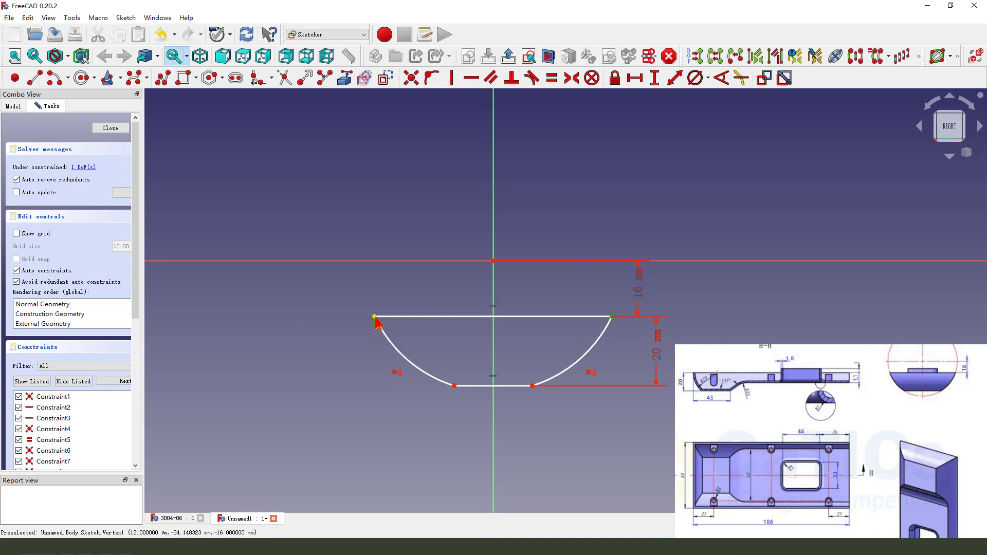
pyautogui.click(635, 78)
pyautogui.write('80')
pyautogui.press('Return')
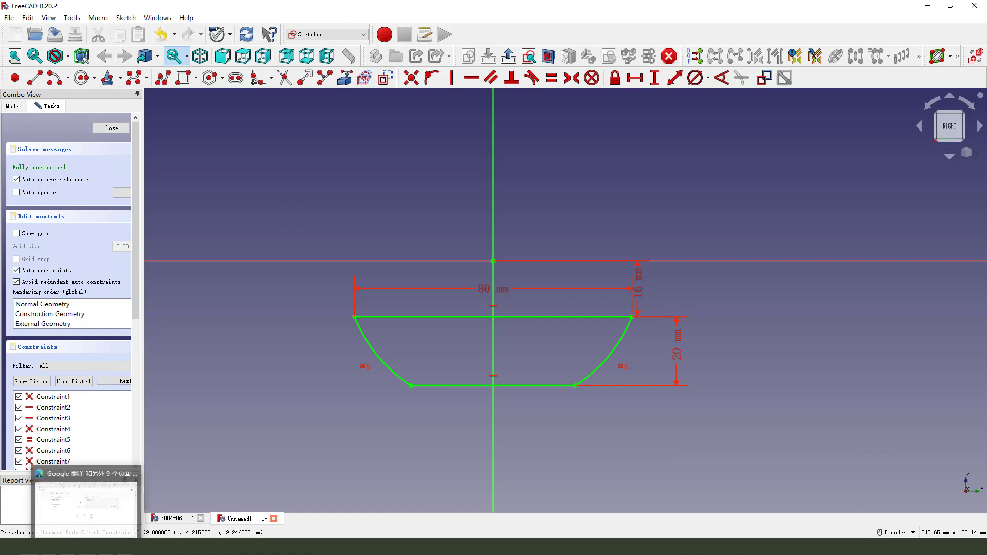
# Switch to the image viewer and check the cover's overall width in drawing 023.png, marking it before returning to FreeCAD.
pyautogui.click(66, 489)
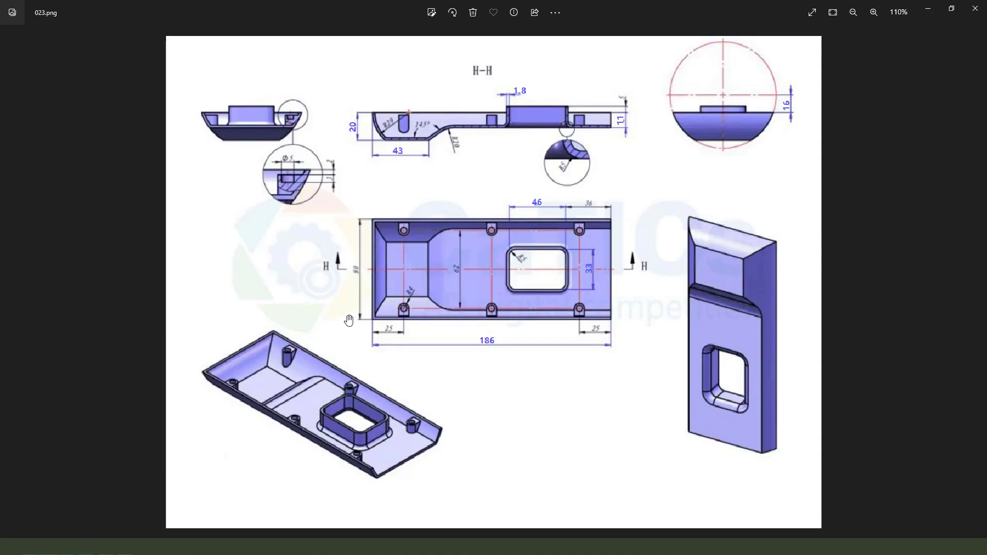
pyautogui.moveTo(359, 281)
pyautogui.mouseDown()
pyautogui.moveTo(355, 301)
pyautogui.moveTo(371, 280)
pyautogui.mouseUp()
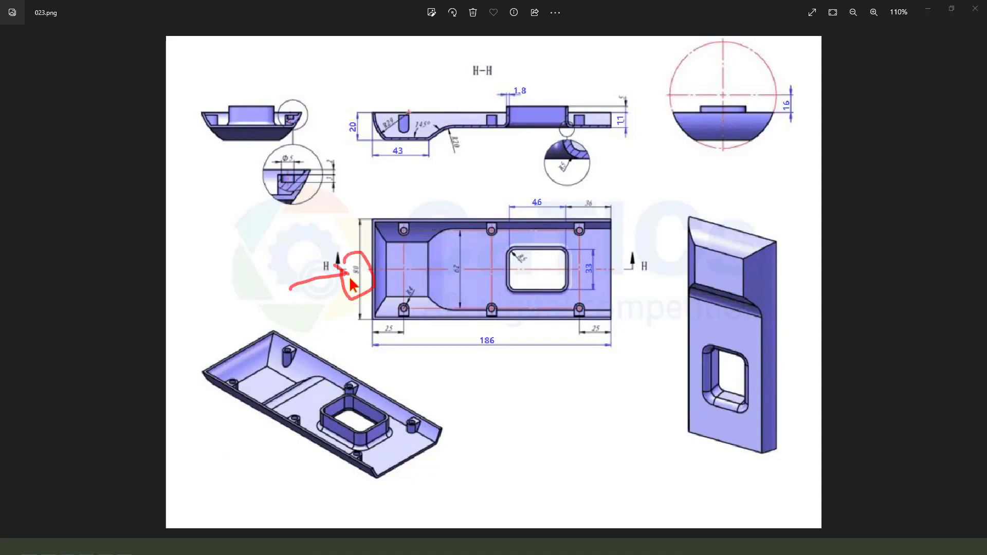
pyautogui.hotkey('alt', 'Tab')
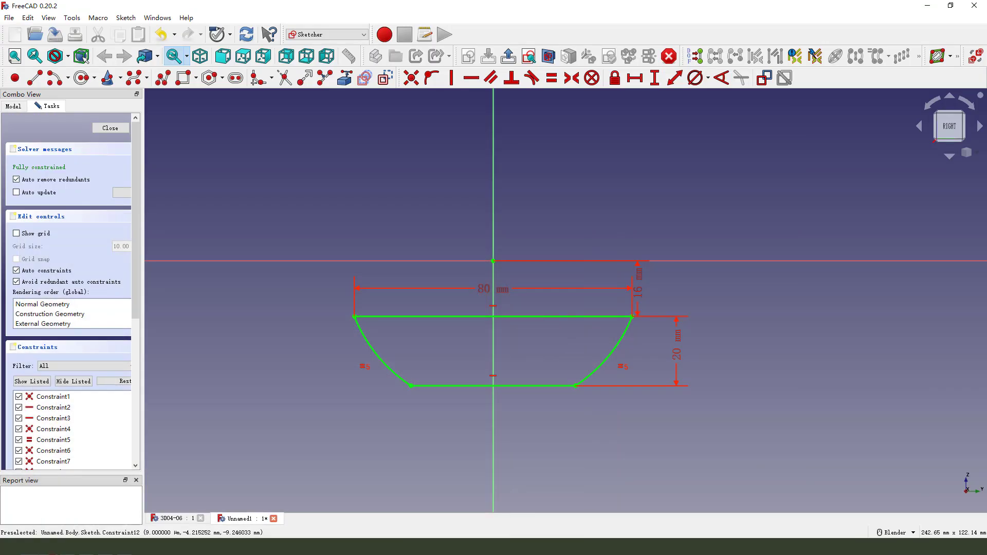
# Shift the 80 mm label off the vertical axis, move both vertical dimensions farther outside the profile, and close the sketch.
pyautogui.moveTo(489, 307); pyautogui.dragTo(526, 295)
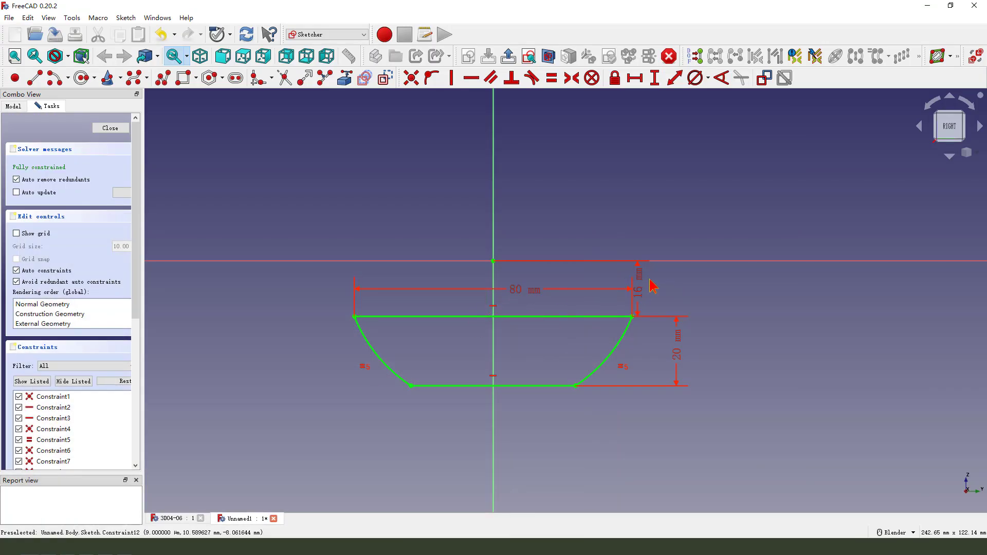
pyautogui.moveTo(642, 283); pyautogui.dragTo(678, 288)
pyautogui.moveTo(679, 345); pyautogui.dragTo(689, 349)
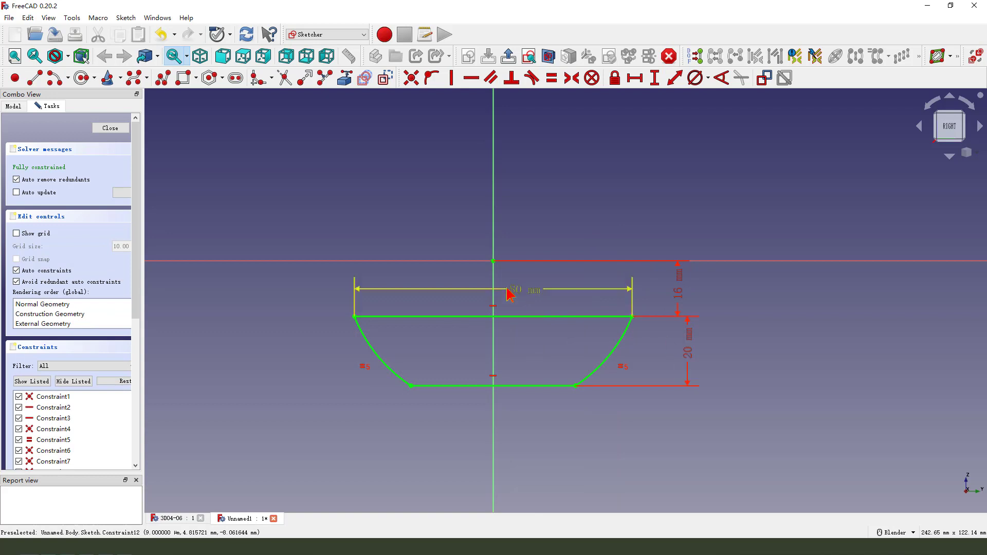
pyautogui.click(509, 55)
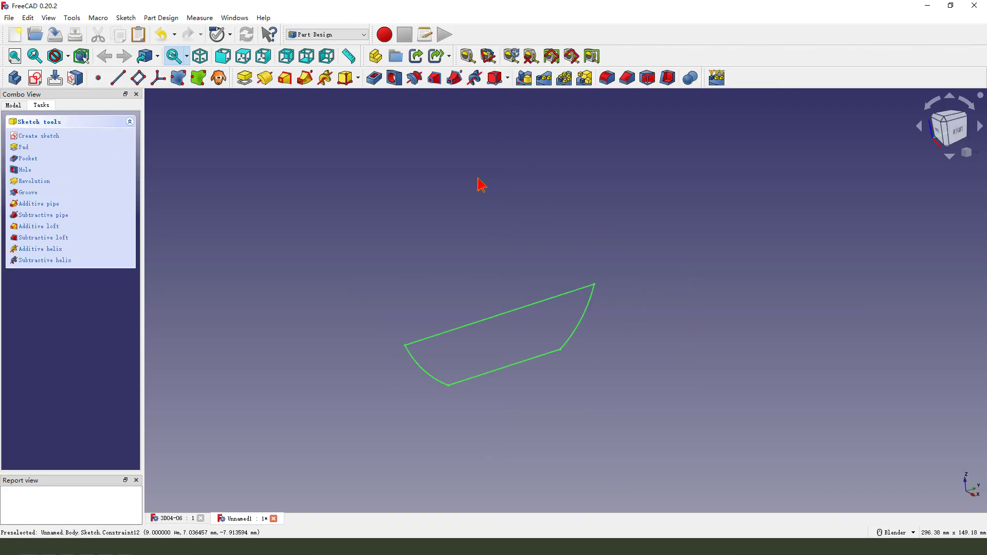
# Pad the closed cross-section profile to a length of 186 mm.
pyautogui.click(245, 78)
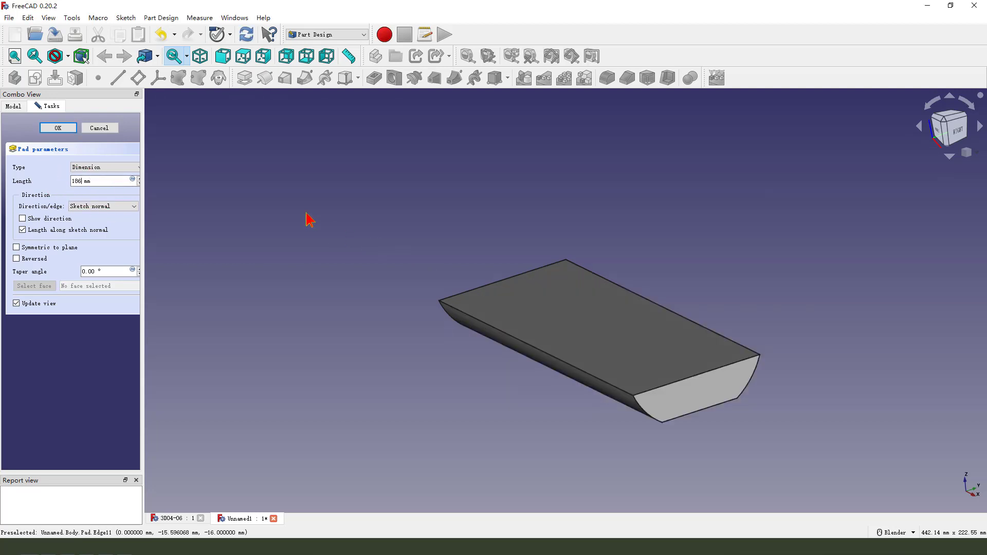
pyautogui.click(57, 128)
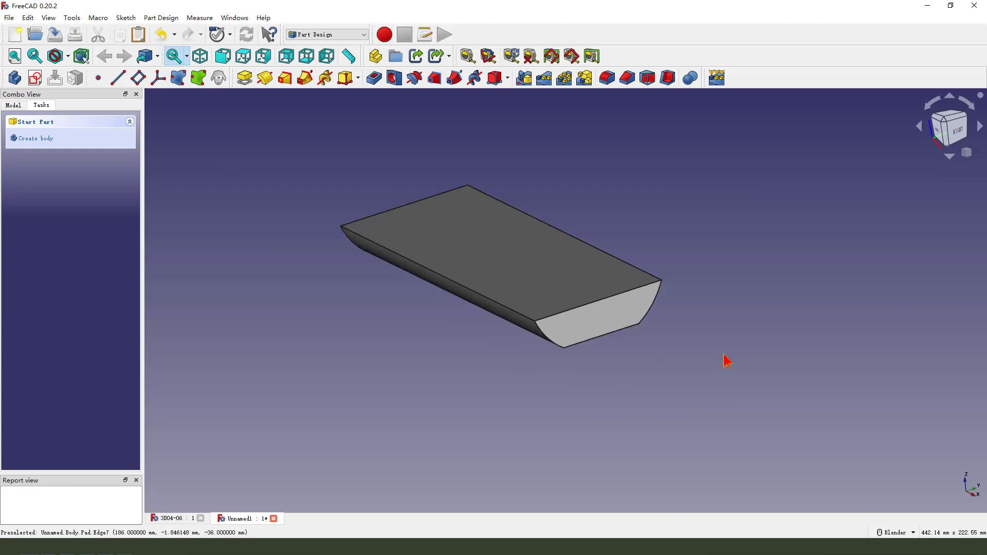
# Create a new sketch on the XZ plane.
pyautogui.click(35, 78)
pyautogui.scroll(-5, 386, 312)
pyautogui.moveTo(471, 337); pyautogui.dragTo(367, 180, button='middle')
pyautogui.scroll(1, 366, 180)
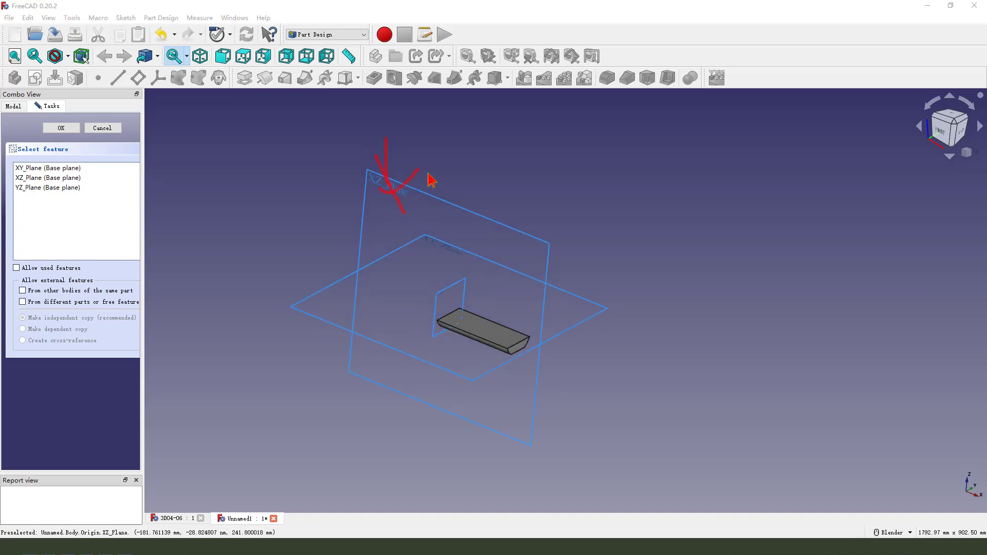
pyautogui.press('Escape')
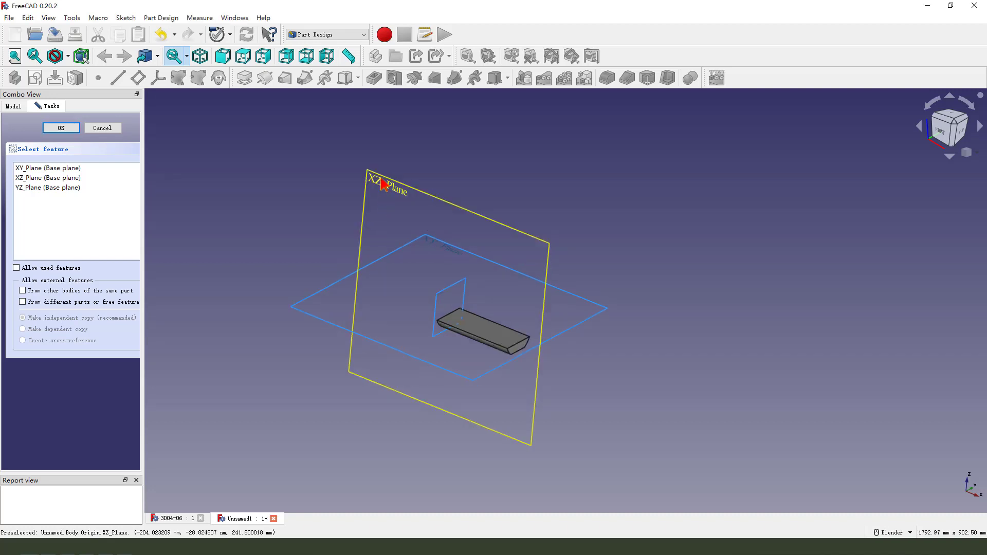
pyautogui.click(383, 183)
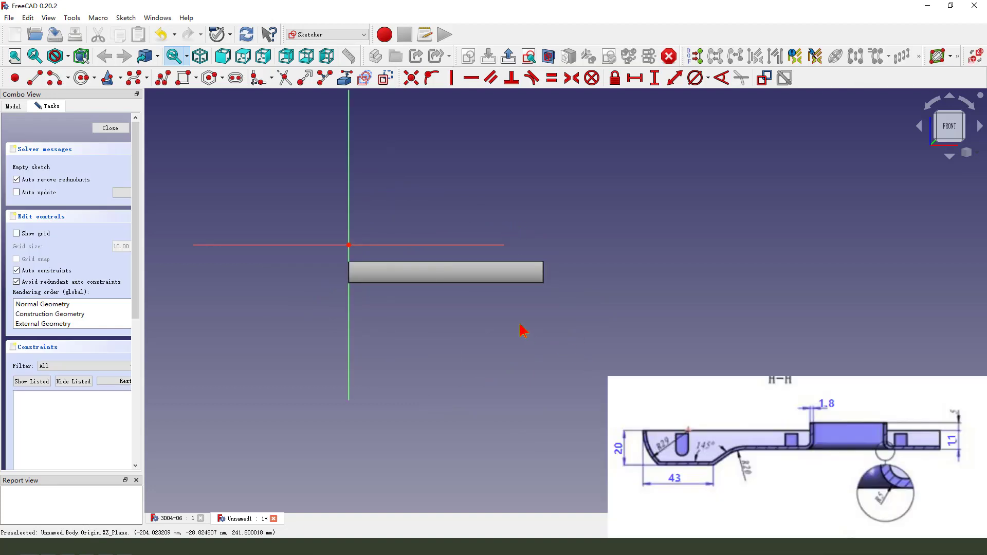
# Project the pad's outline edges into the sketch as external geometry and hide the pad.
pyautogui.click(345, 78)
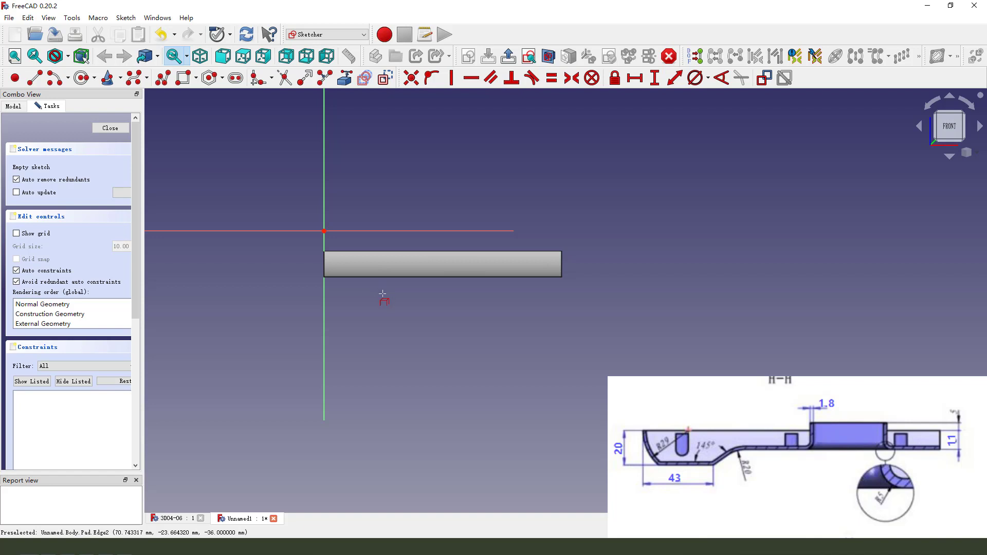
pyautogui.scroll(1, 361, 296)
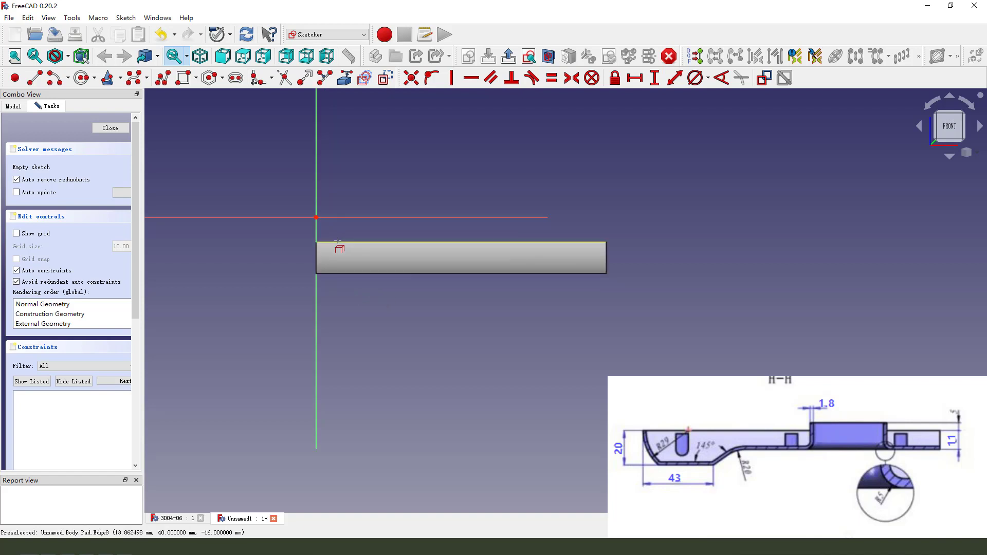
pyautogui.click(355, 241)
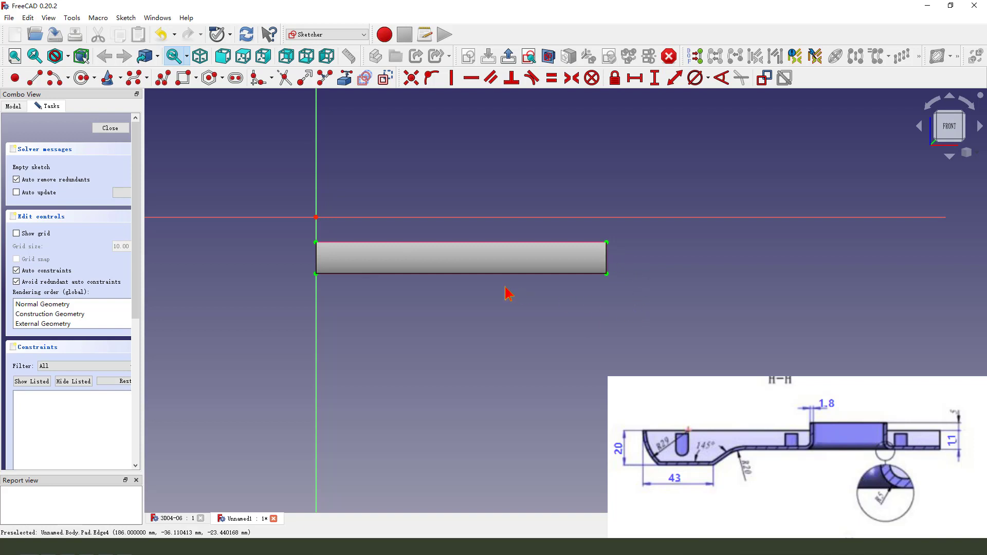
pyautogui.click(13, 105)
pyautogui.click(51, 184)
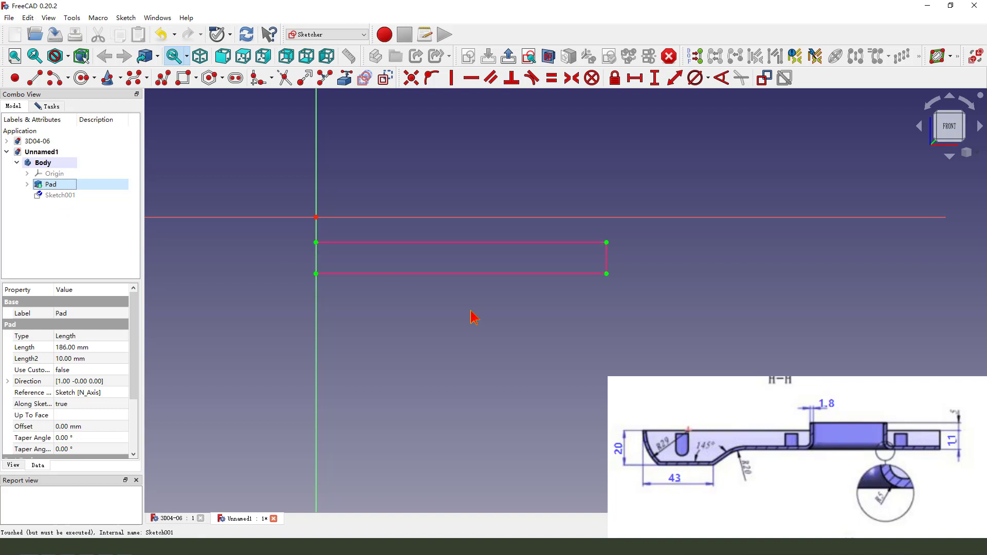
# Draw an end-points-and-rim arc of about 27 mm radius from the outline's upper left corner to its lower edge.
pyautogui.scroll(1, 353, 287)
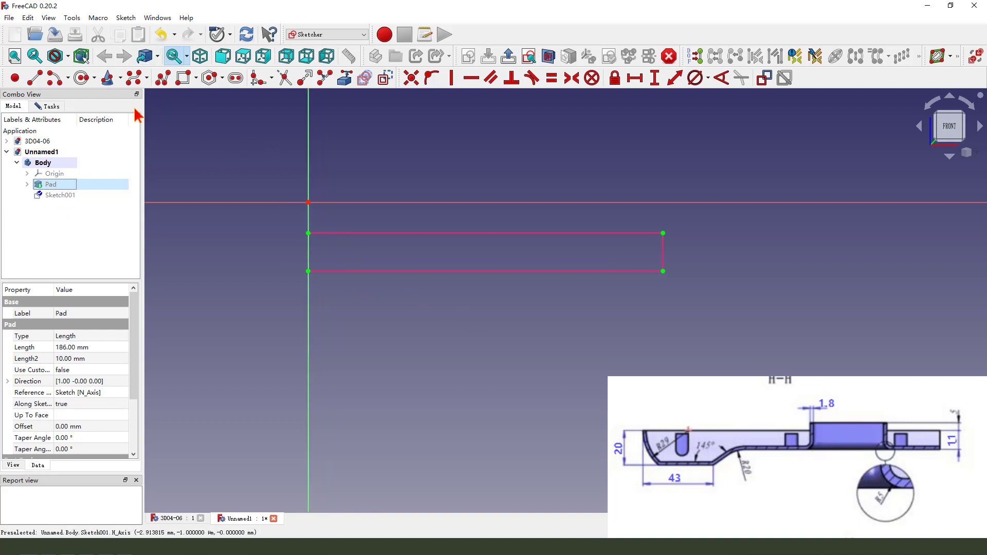
pyautogui.click(57, 78)
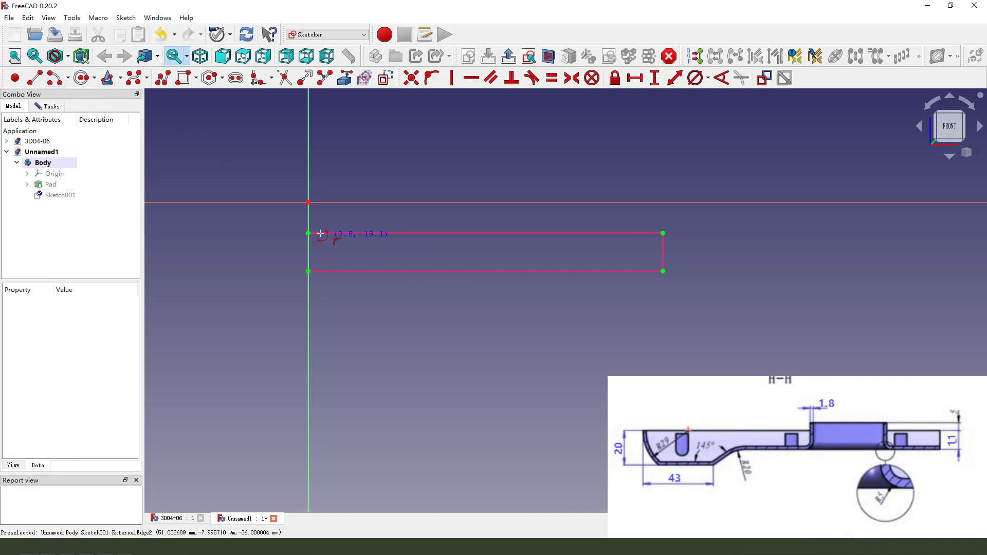
pyautogui.click(68, 78)
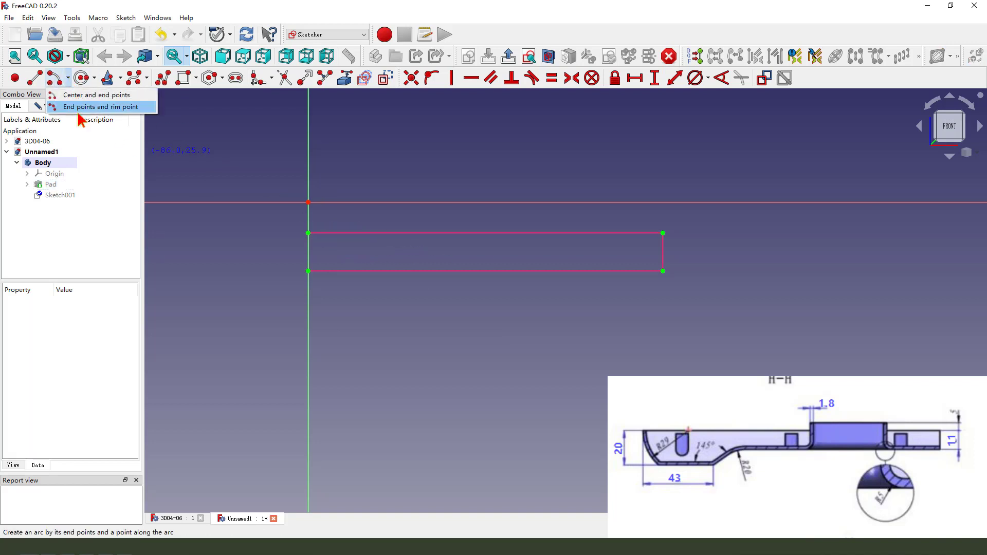
pyautogui.click(82, 105)
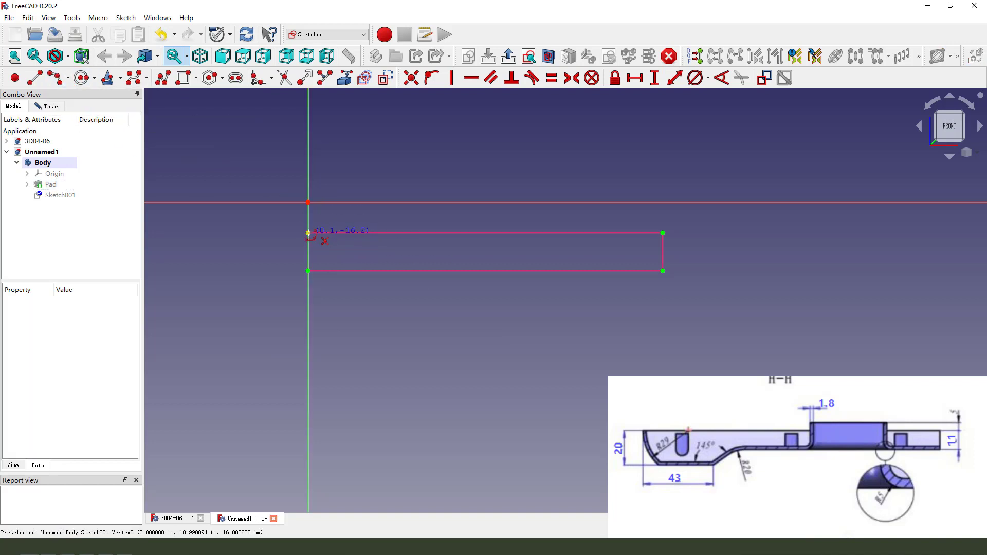
pyautogui.click(323, 252)
pyautogui.click(338, 271)
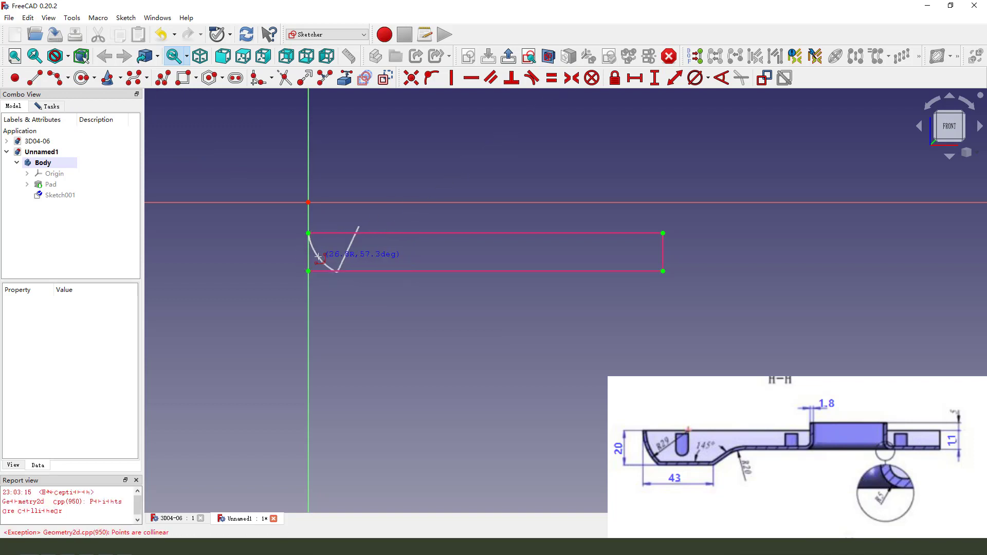
pyautogui.click(320, 257)
# Draw a line about 13 mm long rising at about 46° from the lower edge, and a horizontal line from its end to the right edge.
pyautogui.click(35, 78)
pyautogui.click(457, 270)
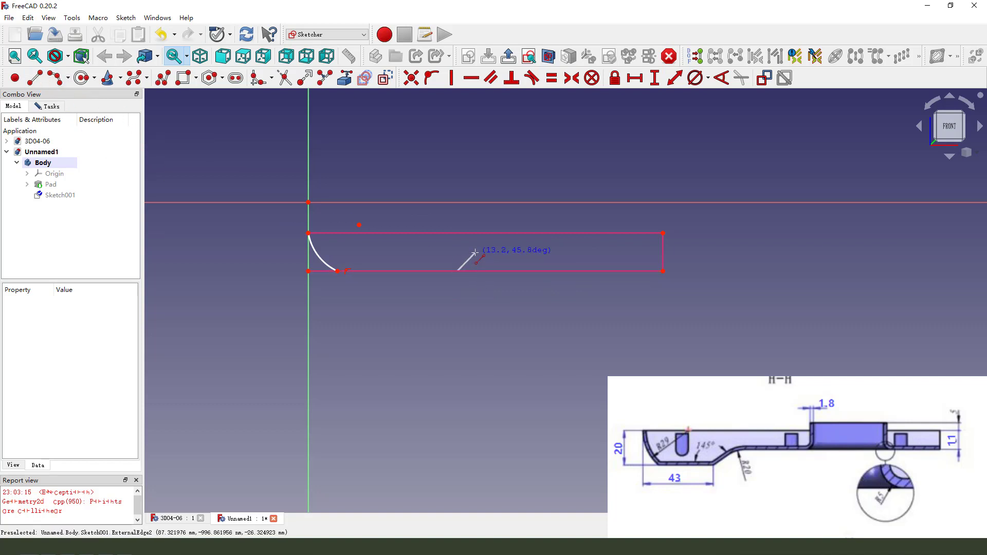
pyautogui.click(475, 252)
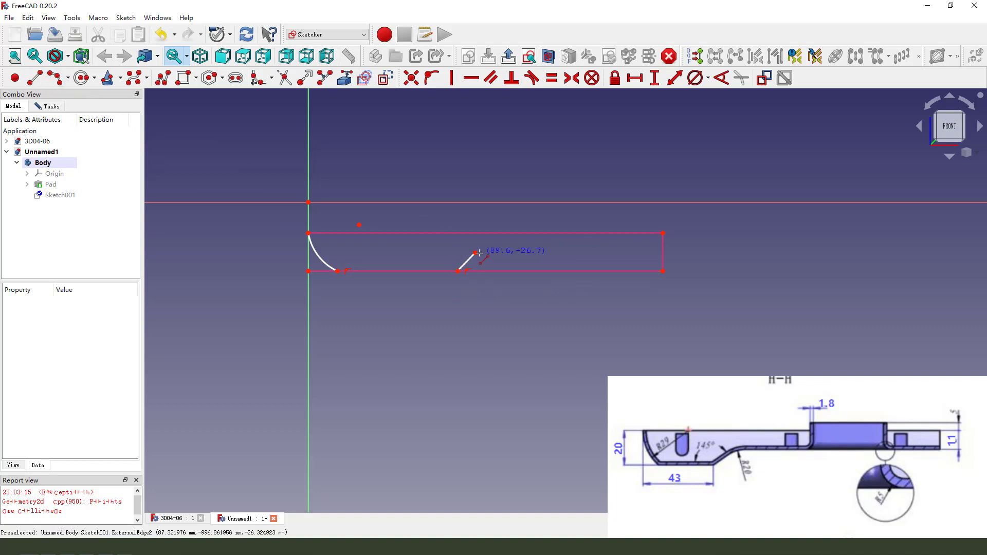
pyautogui.click(663, 253)
pyautogui.scroll(1, 537, 260)
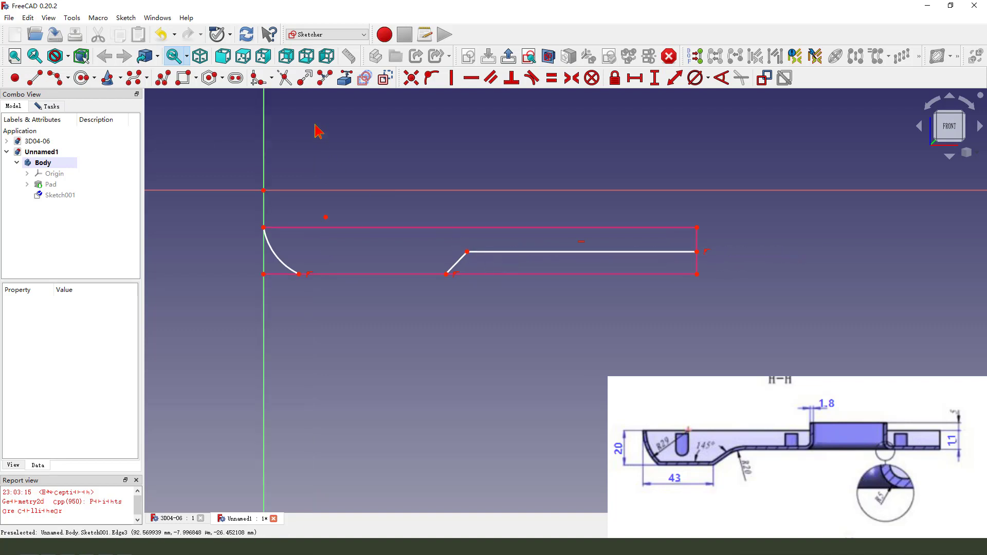
# Fillet the corner between the sloped line and the horizontal line.
pyautogui.click(258, 79)
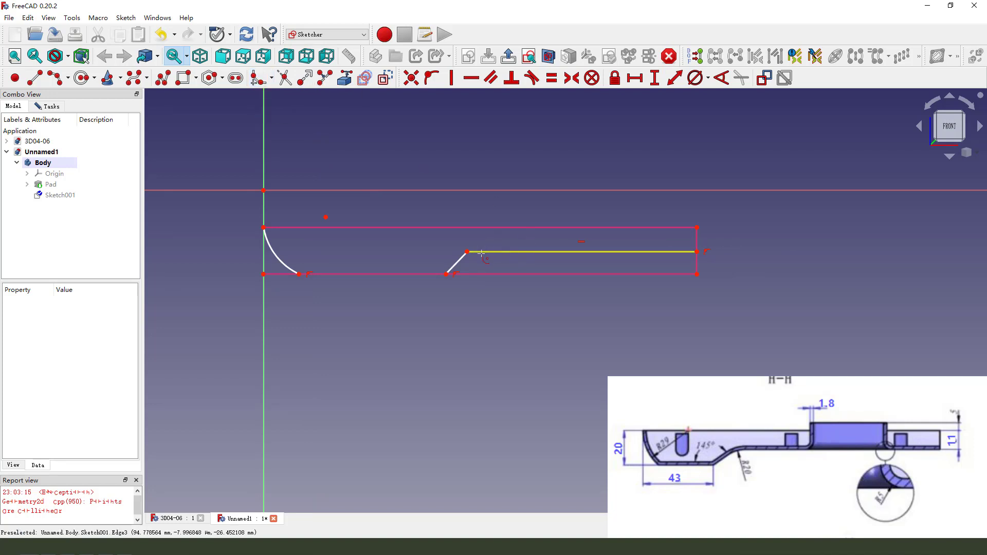
pyautogui.click(481, 253)
pyautogui.click(458, 261)
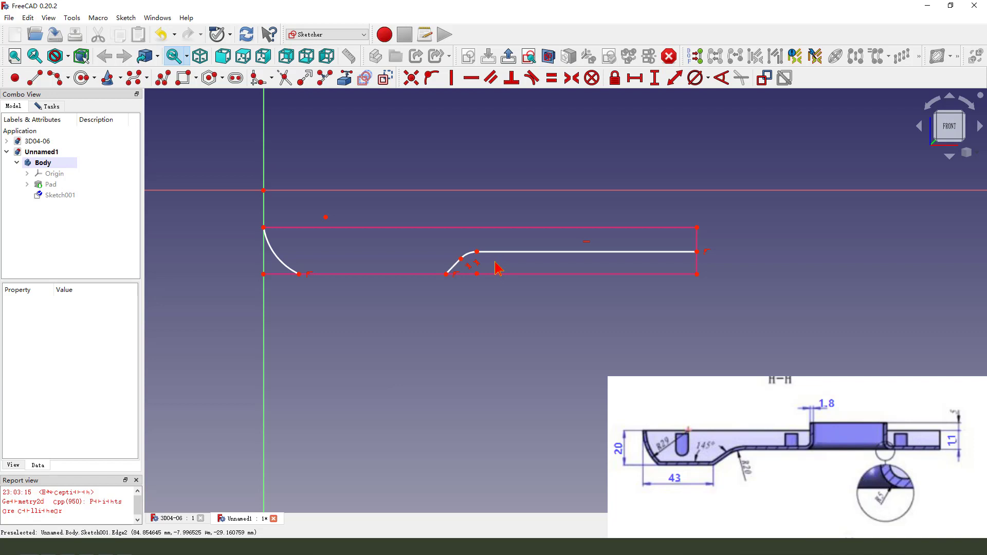
# Constrain the angle between the sloped line and the projected lower edge to 180-145°.
pyautogui.scroll(3, 441, 269)
pyautogui.click(448, 272)
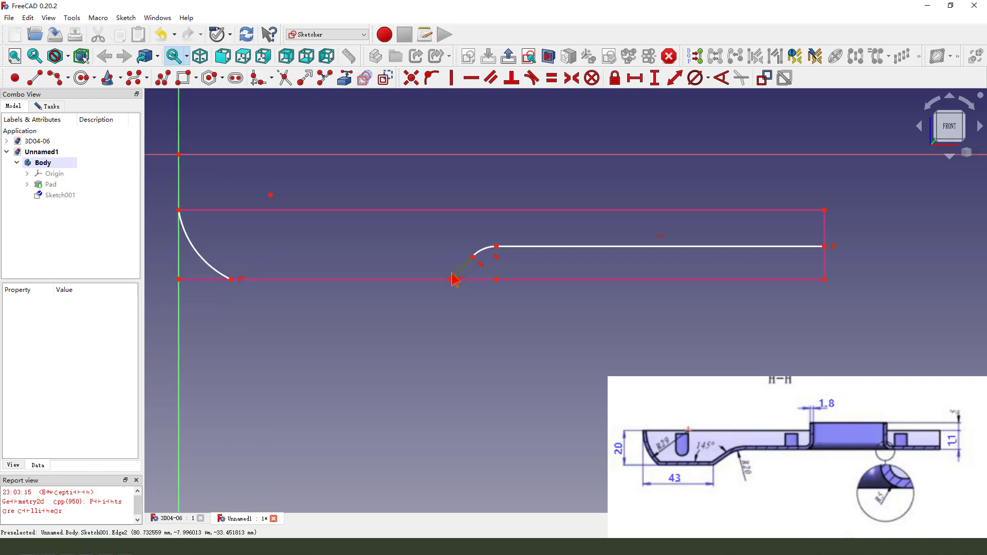
pyautogui.click(423, 281)
pyautogui.click(720, 78)
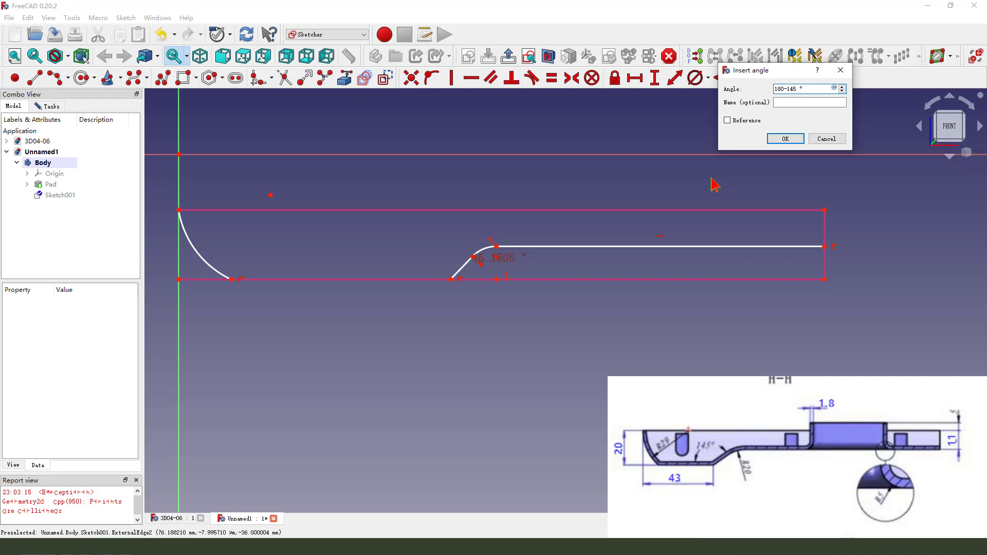
pyautogui.press('Return')
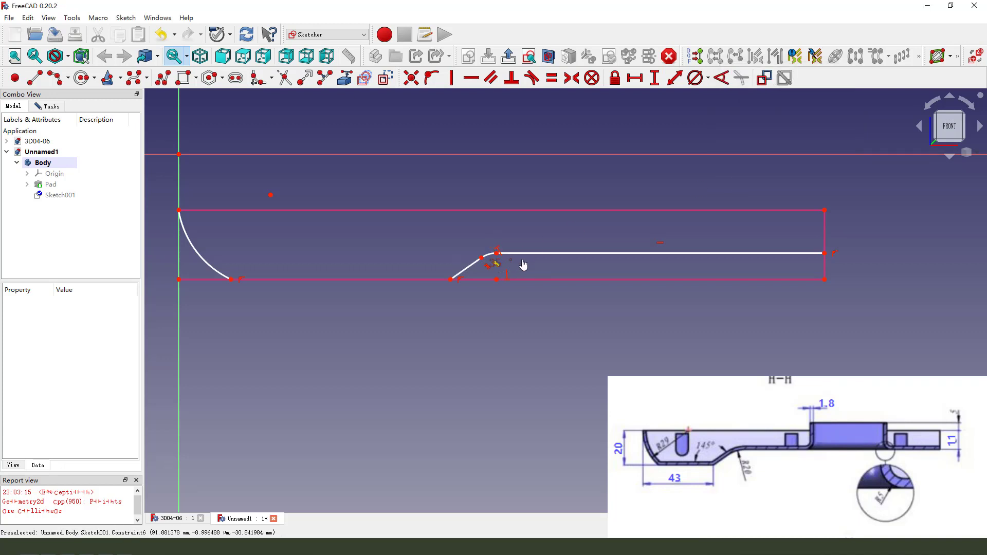
# Constrain the radius of the fillet between the sloped and horizontal lines to 20 mm.
pyautogui.scroll(3, 487, 255)
pyautogui.click(489, 255)
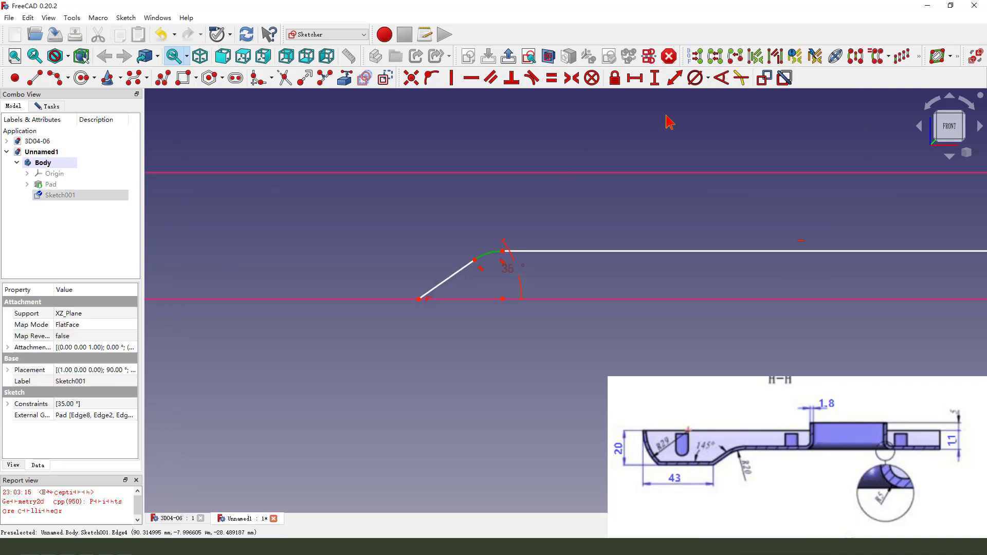
pyautogui.click(708, 78)
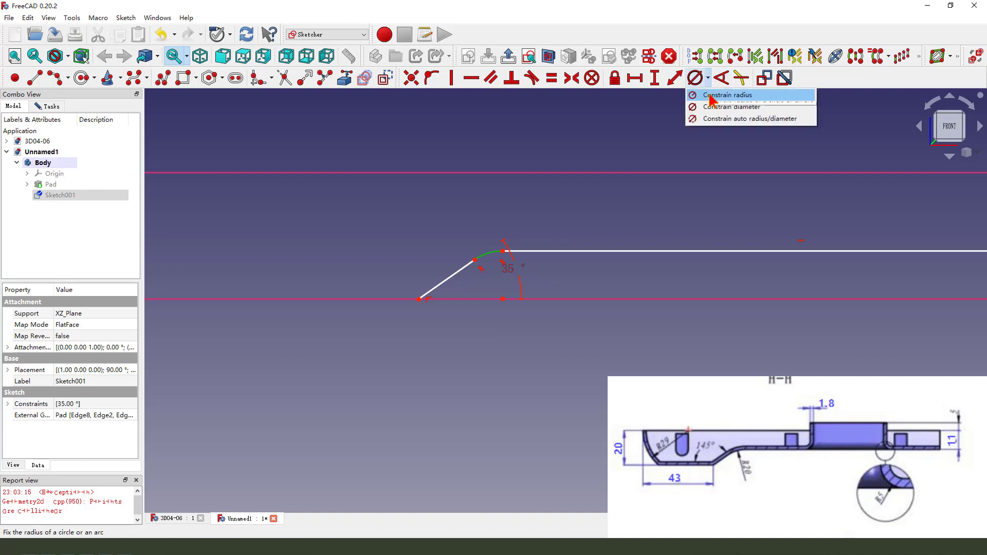
pyautogui.click(714, 95)
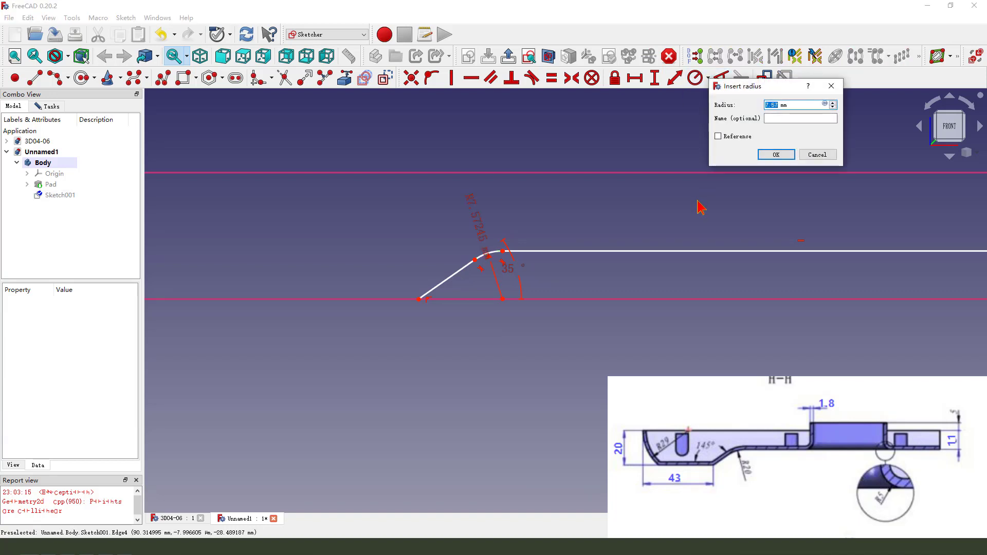
pyautogui.write('20')
pyautogui.press('Return')
# Constrain the vertical distance from the horizontal line's right end to the block's upper right corner to 11 mm.
pyautogui.scroll(-2, 480, 229)
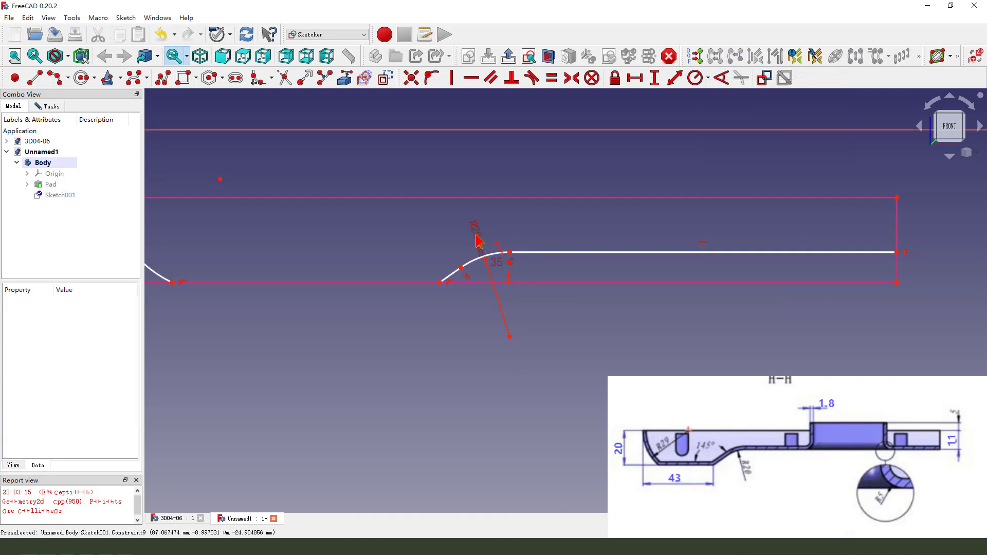
pyautogui.scroll(-3, 452, 260)
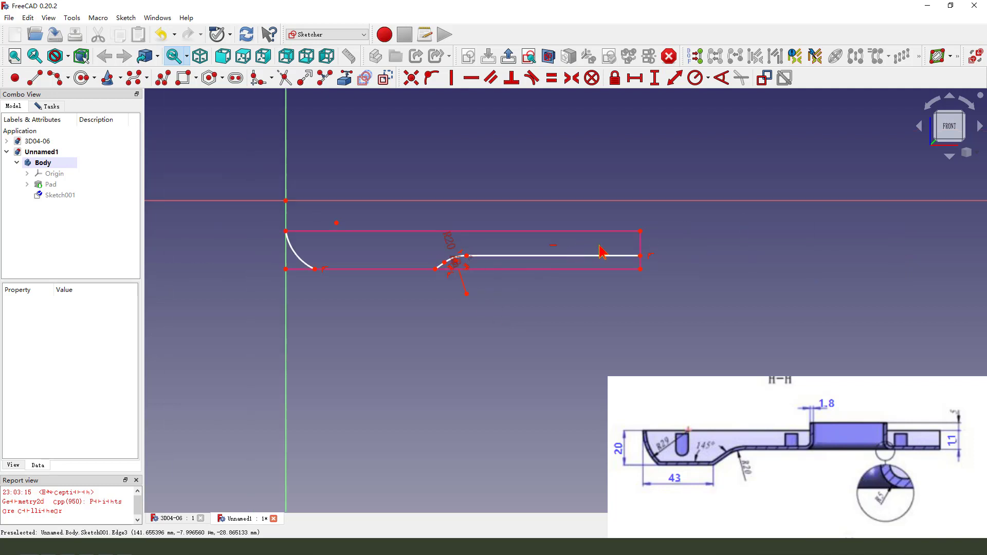
pyautogui.click(645, 257)
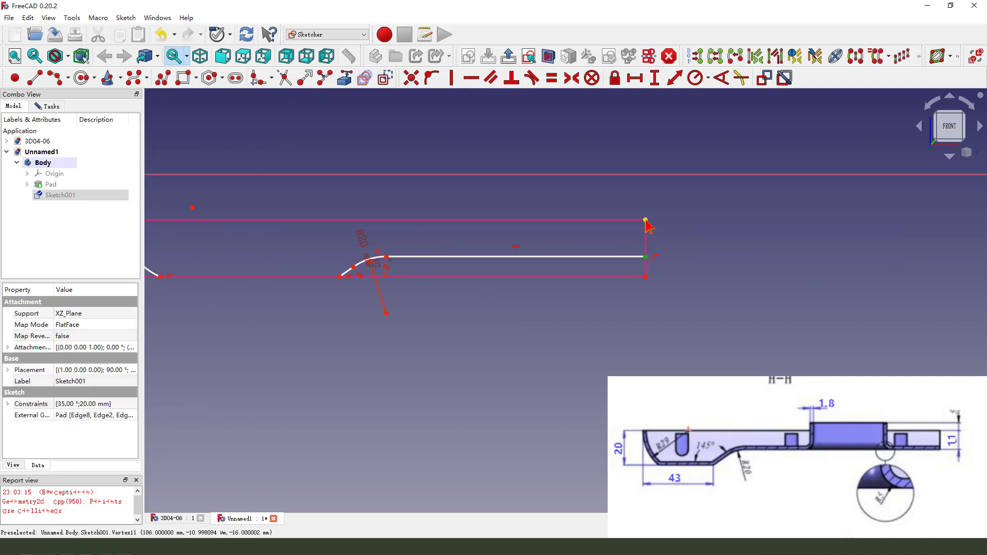
pyautogui.click(654, 78)
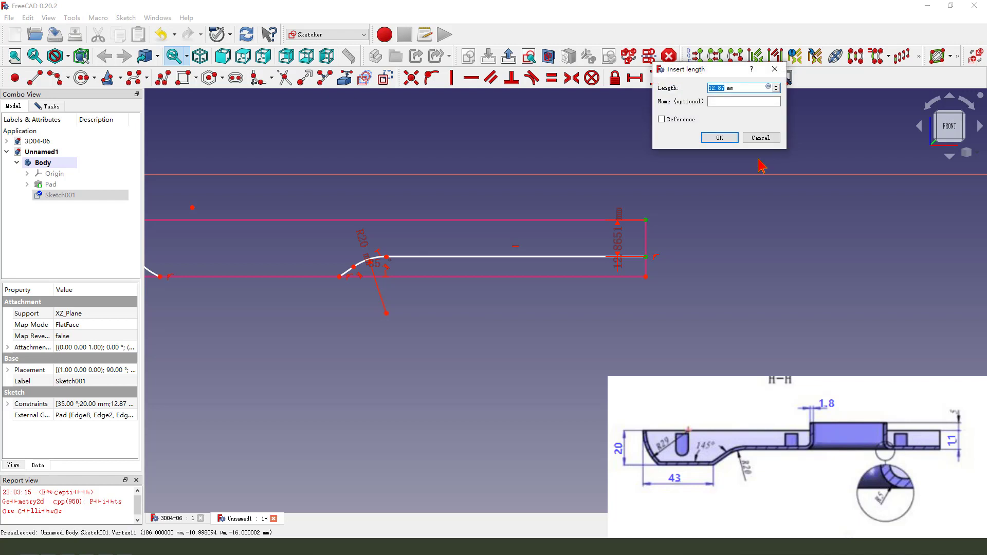
pyautogui.write('11')
pyautogui.press('Return')
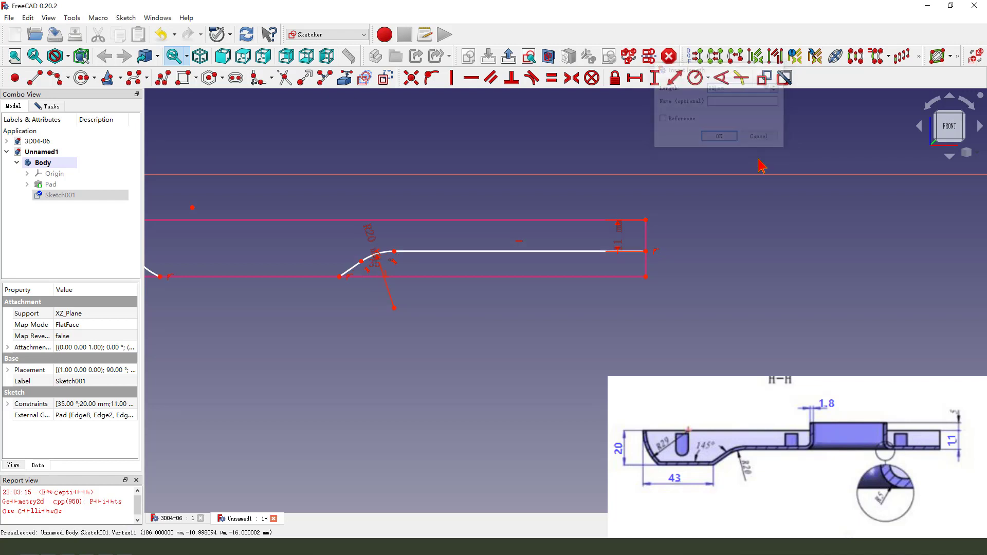
pyautogui.moveTo(674, 259); pyautogui.dragTo(695, 285)
# Constrain the radius of the arc at the profile's left end to 29 mm.
pyautogui.scroll(-2, 699, 277)
pyautogui.scroll(3, 424, 278)
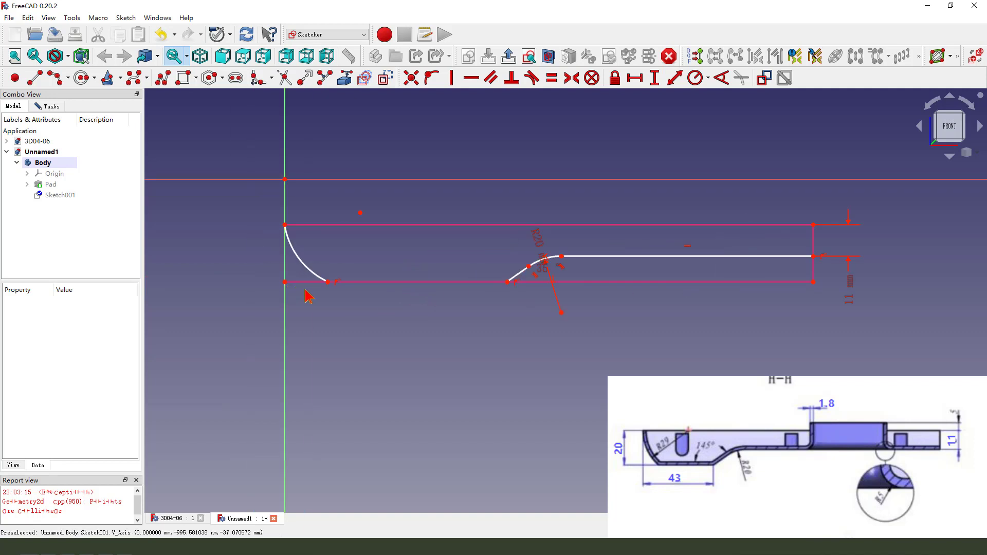
pyautogui.click(304, 265)
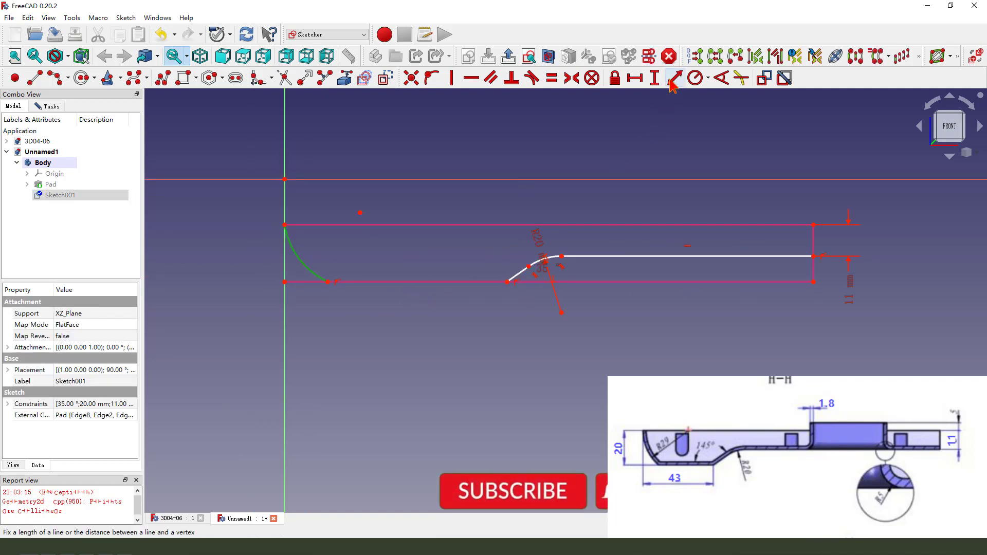
pyautogui.click(696, 79)
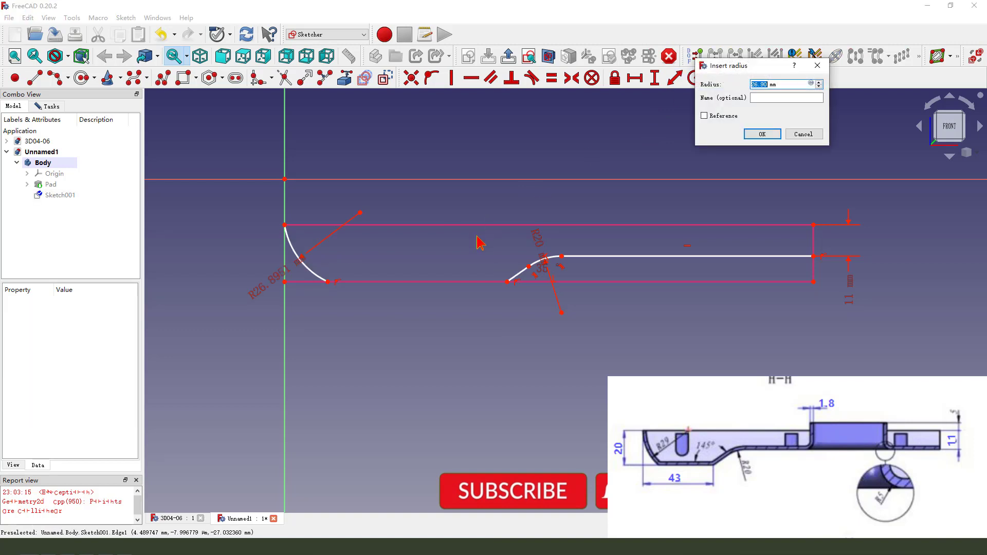
pyautogui.write('2')
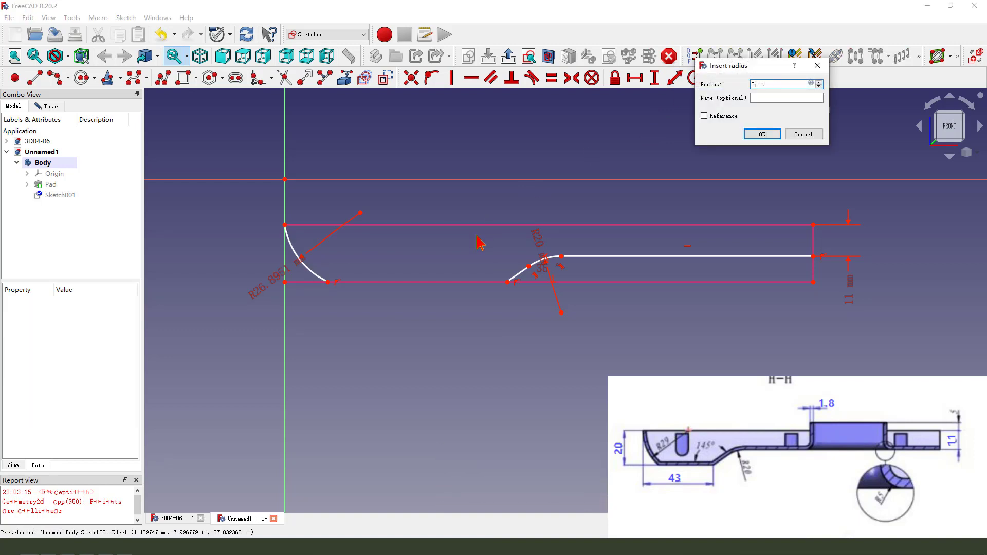
pyautogui.write('0')
pyautogui.press('Return')
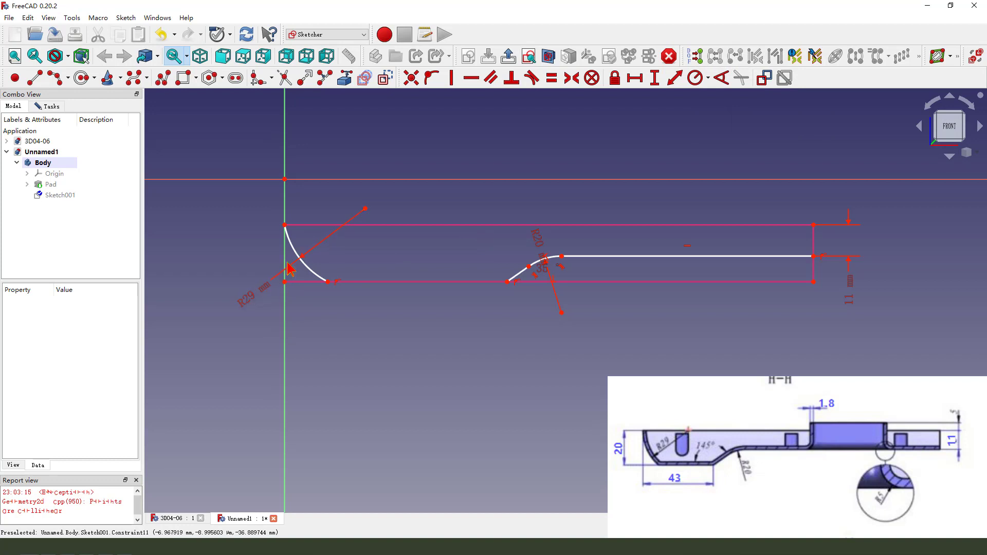
# Make the left arc tangent to the vertical axis and move its radius dimension clear of the profile.
pyautogui.click(293, 246)
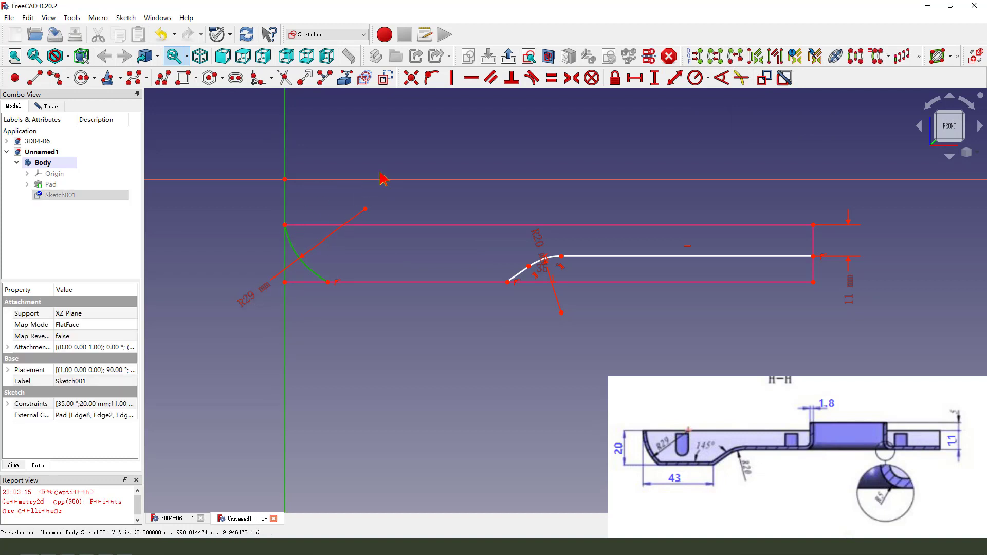
pyautogui.click(533, 79)
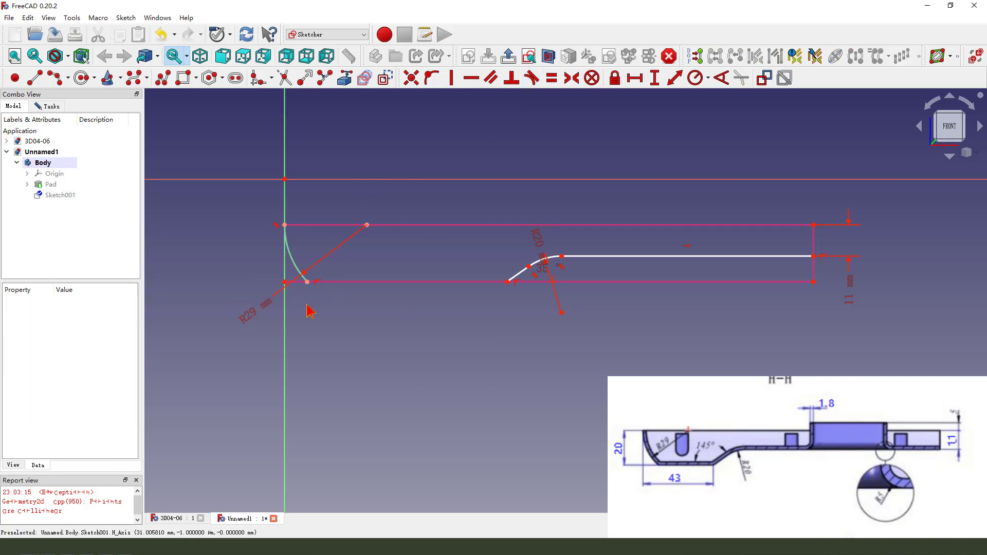
pyautogui.moveTo(265, 306); pyautogui.dragTo(232, 294)
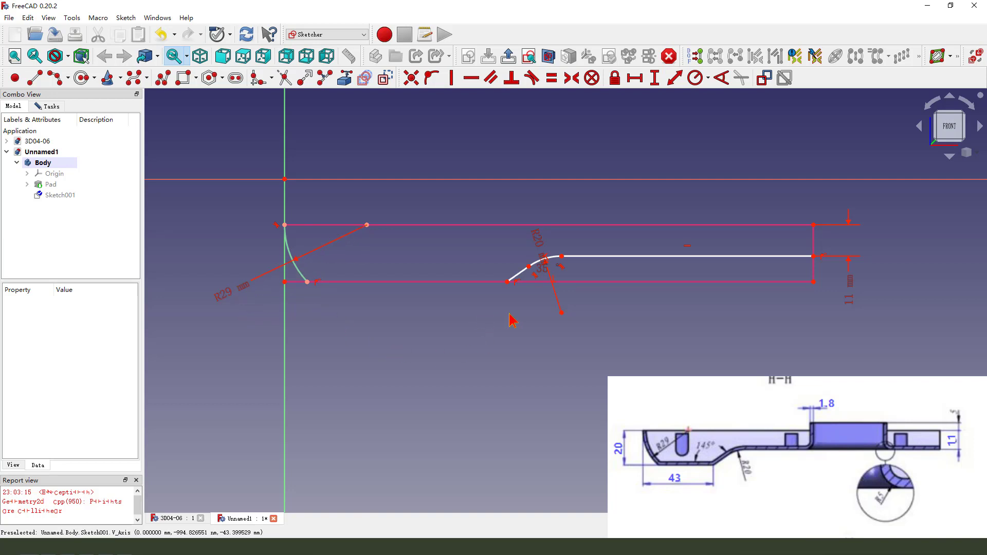
# Constrain the horizontal distance from the upper left corner to the sloped line's lower end to 43 mm and place the dimension below.
pyautogui.click(508, 282)
pyautogui.click(284, 225)
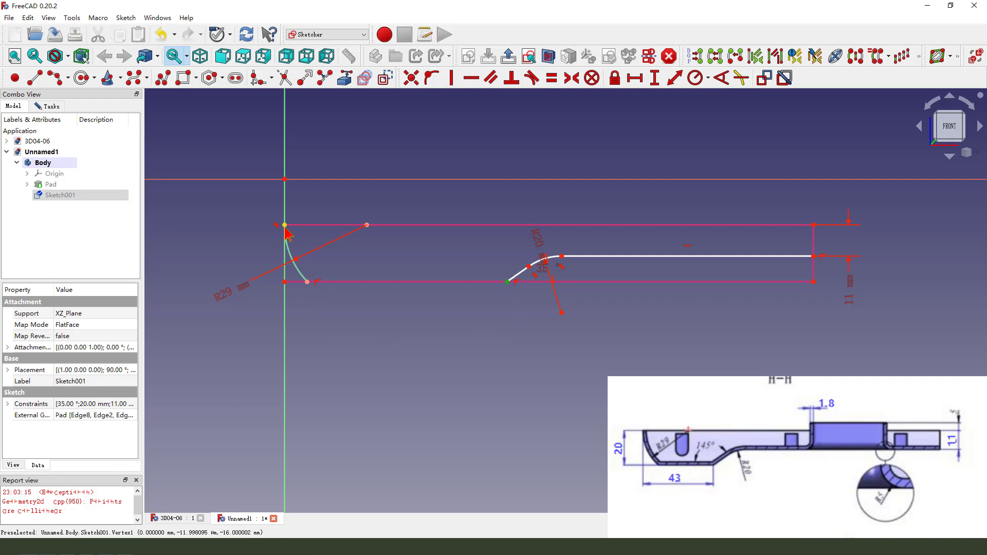
pyautogui.click(635, 78)
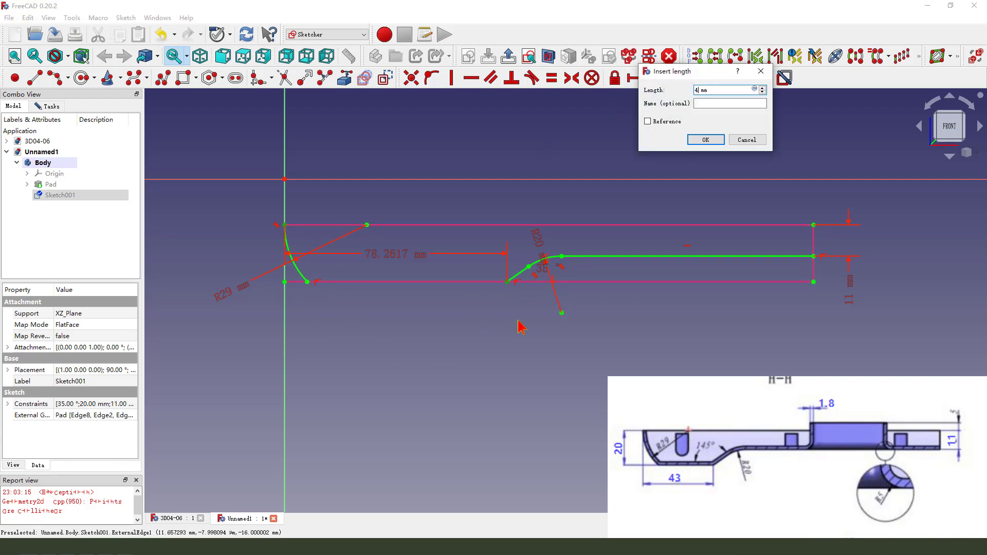
pyautogui.press('Return')
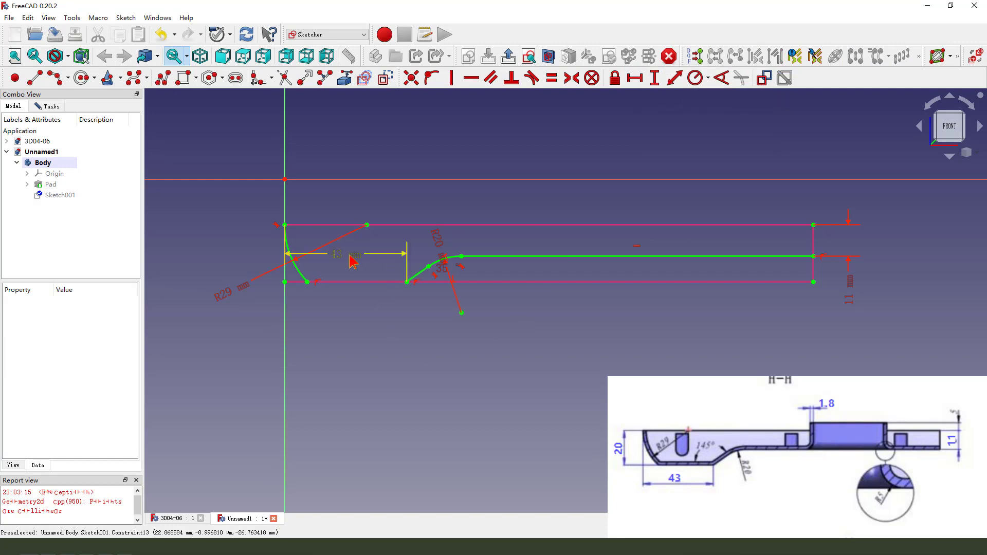
pyautogui.moveTo(354, 262); pyautogui.dragTo(357, 345)
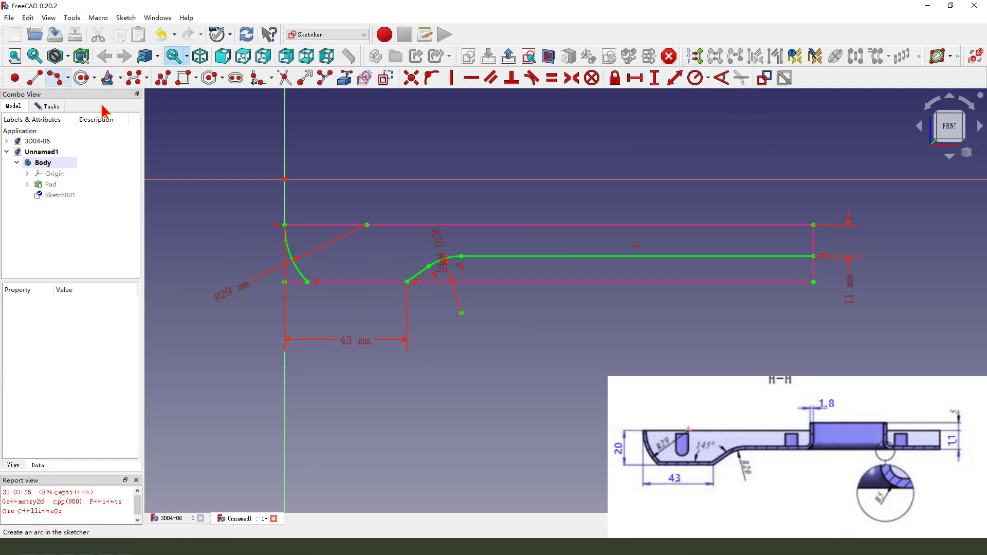
# Close both profiles with outer arcs, one joining the left arc's ends and one joining the sloped line's lower end to the horizontal line's right end.
pyautogui.click(297, 253)
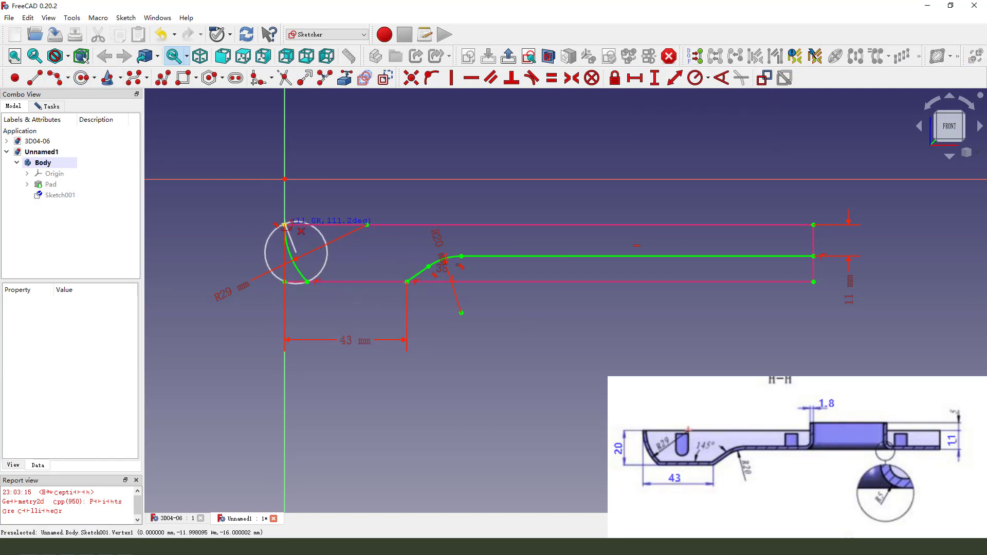
pyautogui.click(284, 225)
pyautogui.click(307, 282)
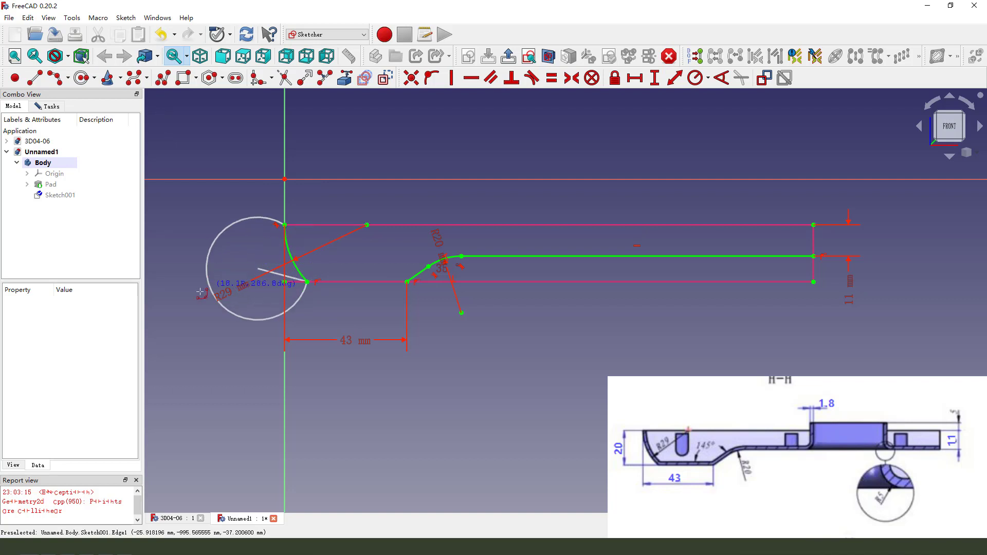
pyautogui.click(406, 282)
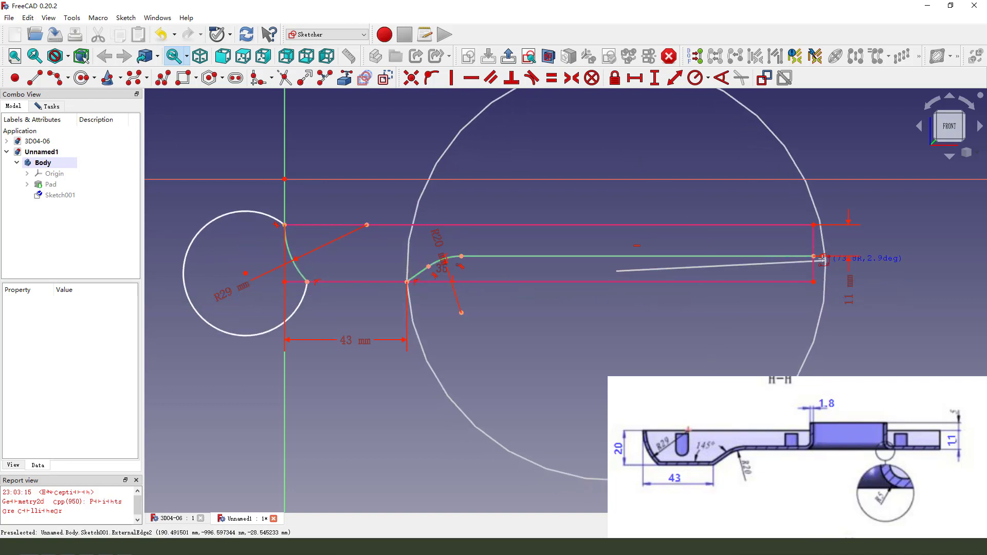
pyautogui.click(813, 256)
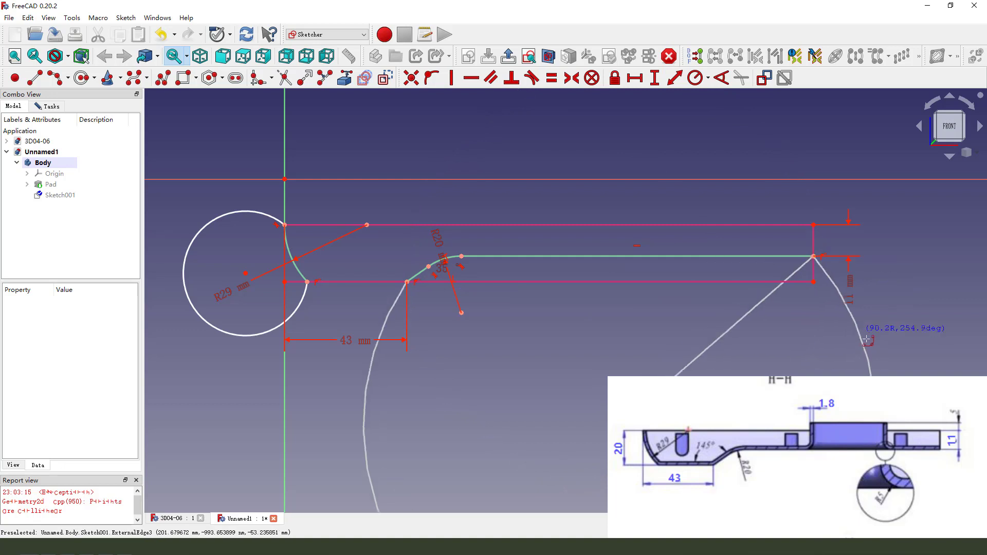
pyautogui.scroll(-4, 772, 301)
# Constrain the radii of the large lower arc and the small outer left arc as drawn, the small one at 21.91 mm.
pyautogui.click(773, 301)
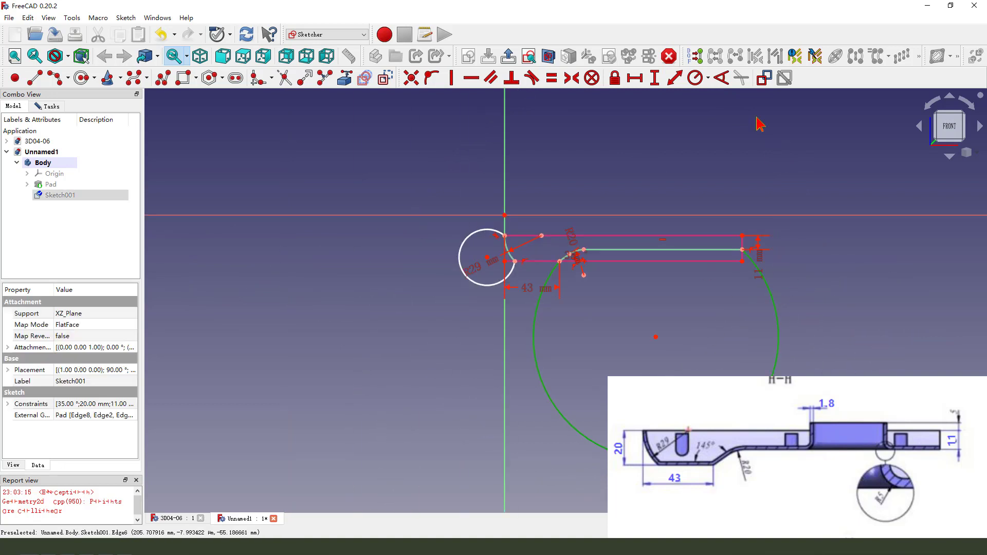
pyautogui.click(694, 77)
pyautogui.click(762, 136)
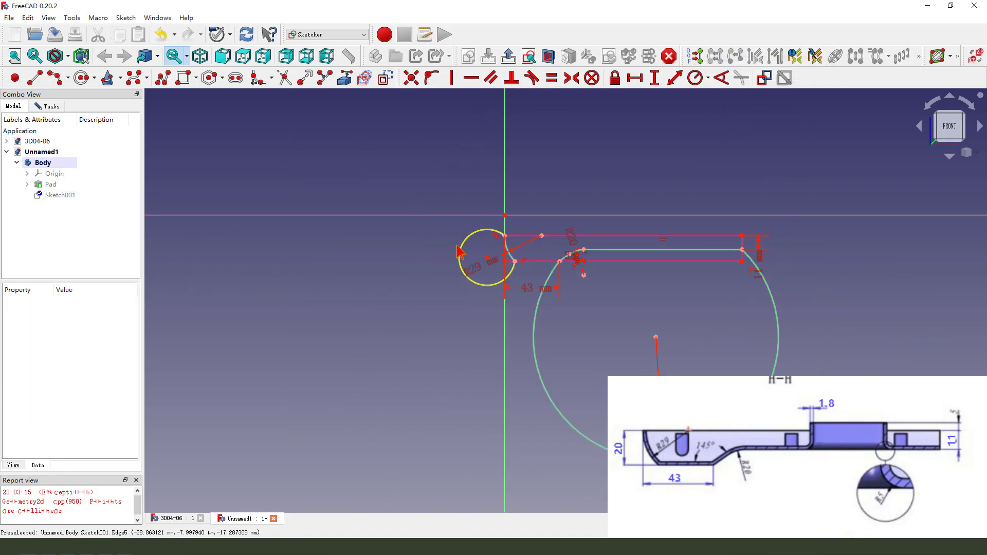
pyautogui.click(463, 241)
pyautogui.click(694, 84)
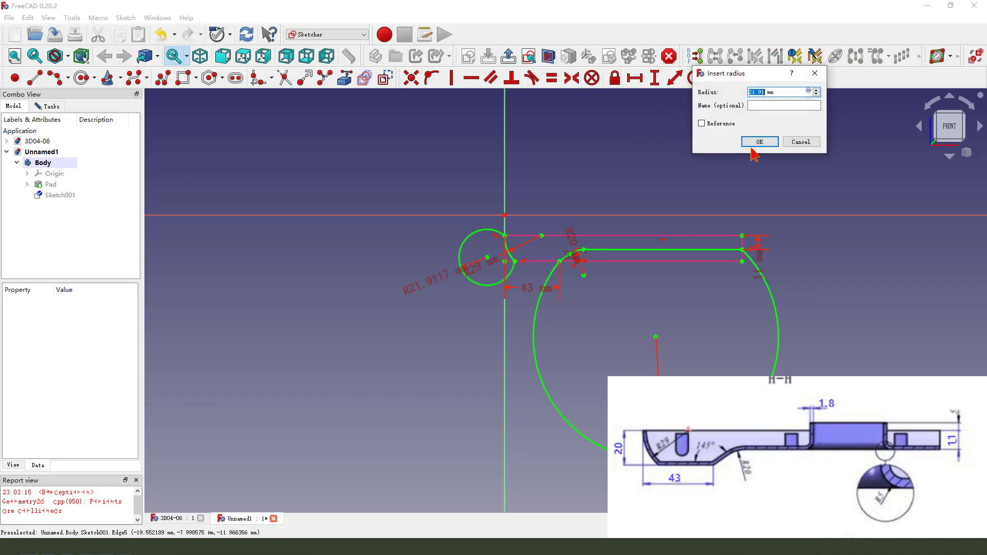
pyautogui.click(754, 145)
# Finish editing the side-profile sketch and return to the part.
pyautogui.scroll(2, 710, 181)
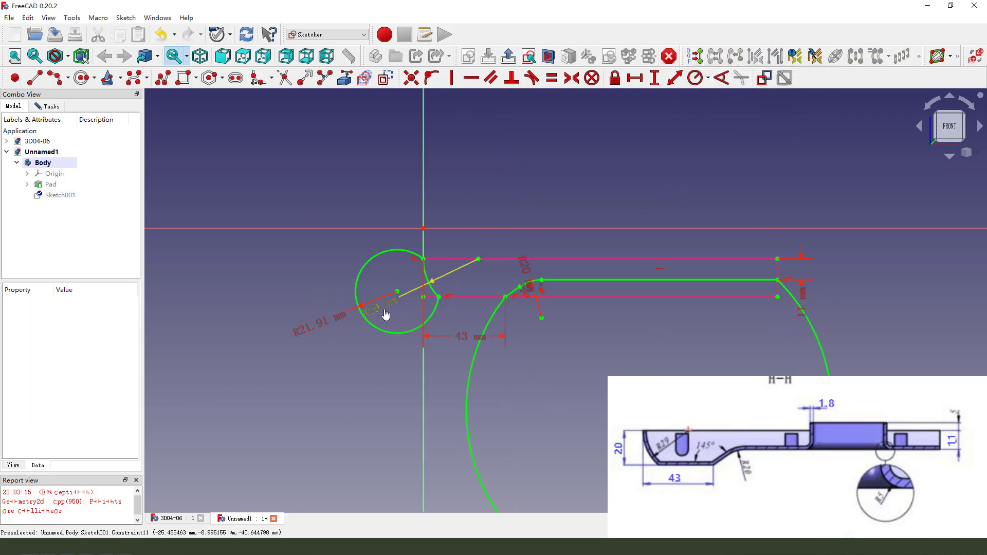
pyautogui.scroll(-1, 619, 252)
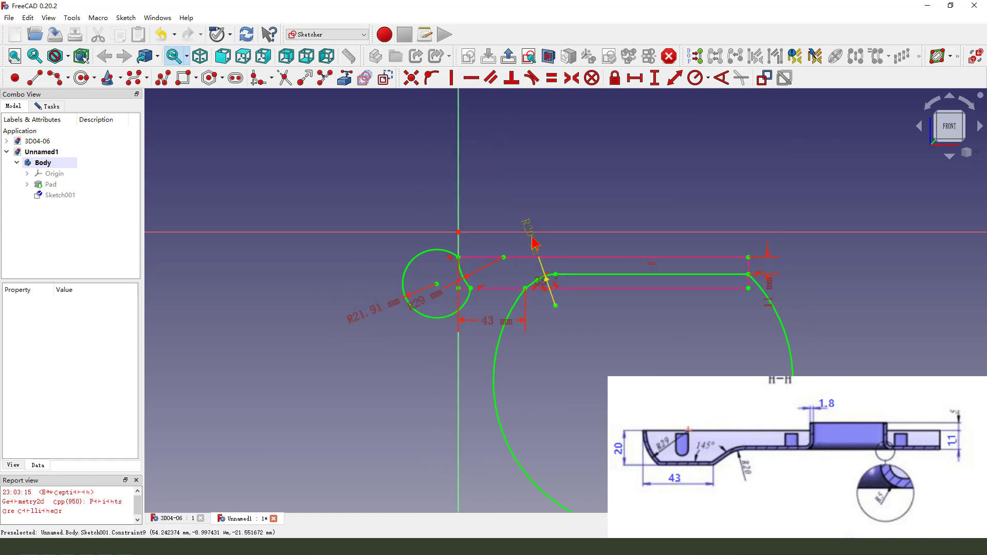
pyautogui.scroll(-3, 534, 243)
pyautogui.scroll(2, 760, 256)
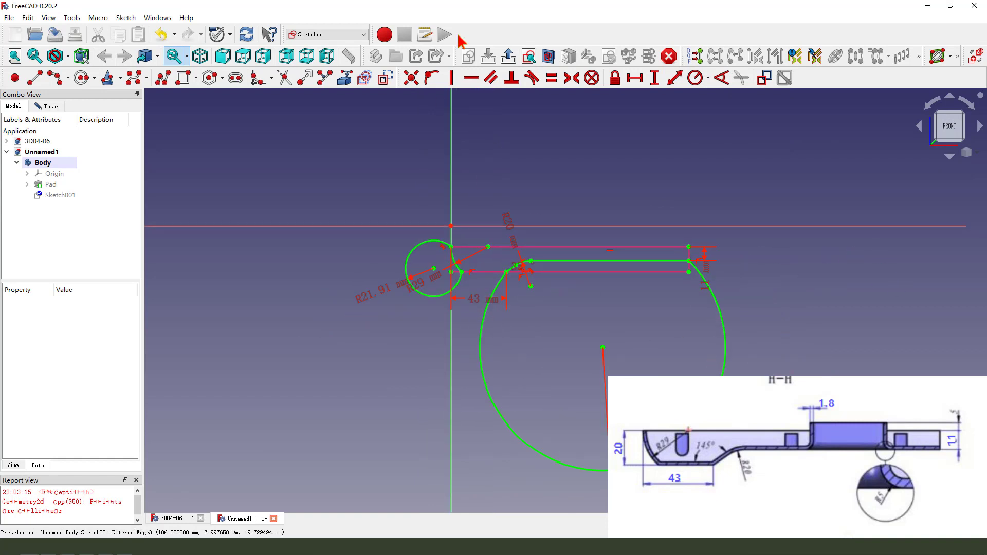
pyautogui.click(508, 55)
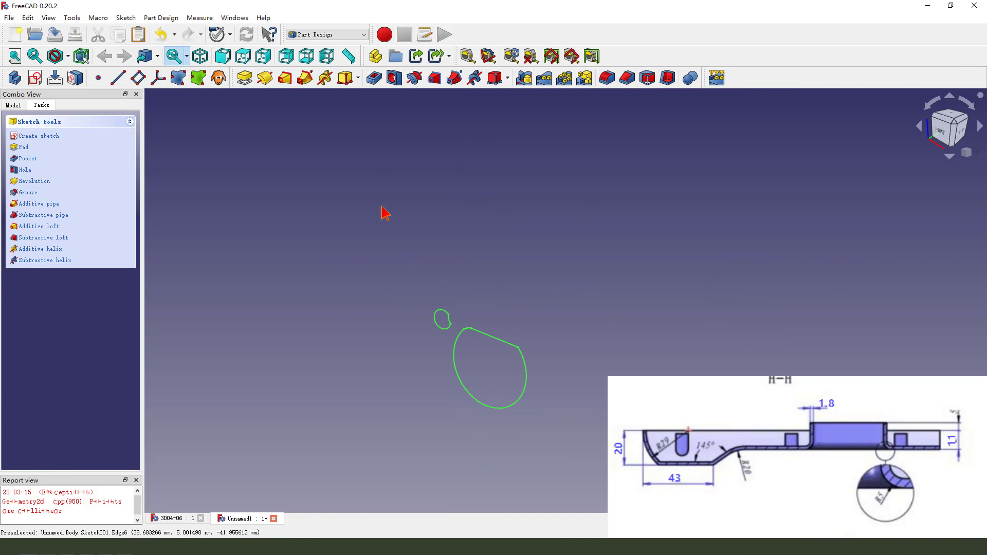
# Pocket the side-profile sketch through all, symmetric to the sketch plane.
pyautogui.click(376, 88)
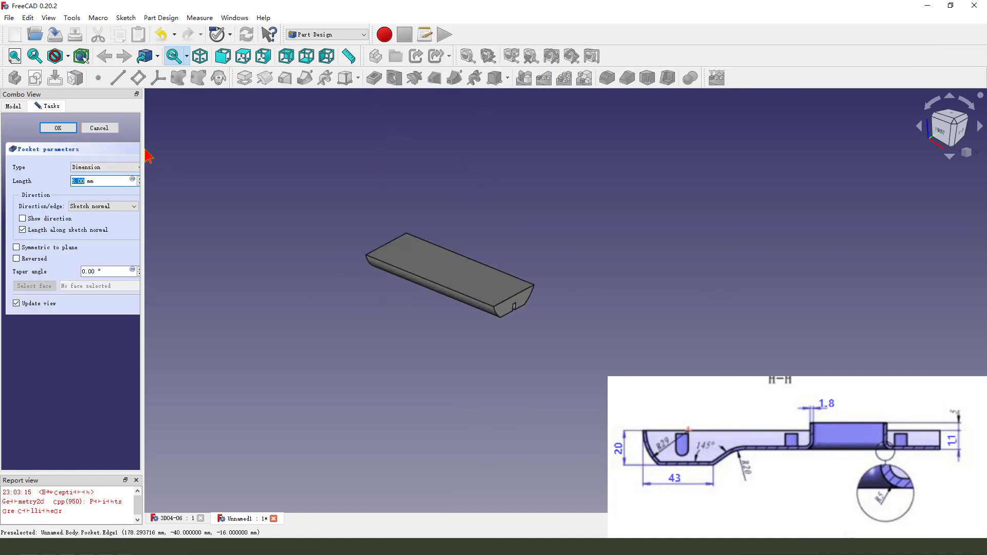
pyautogui.moveTo(155, 151); pyautogui.dragTo(199, 151)
pyautogui.click(122, 170)
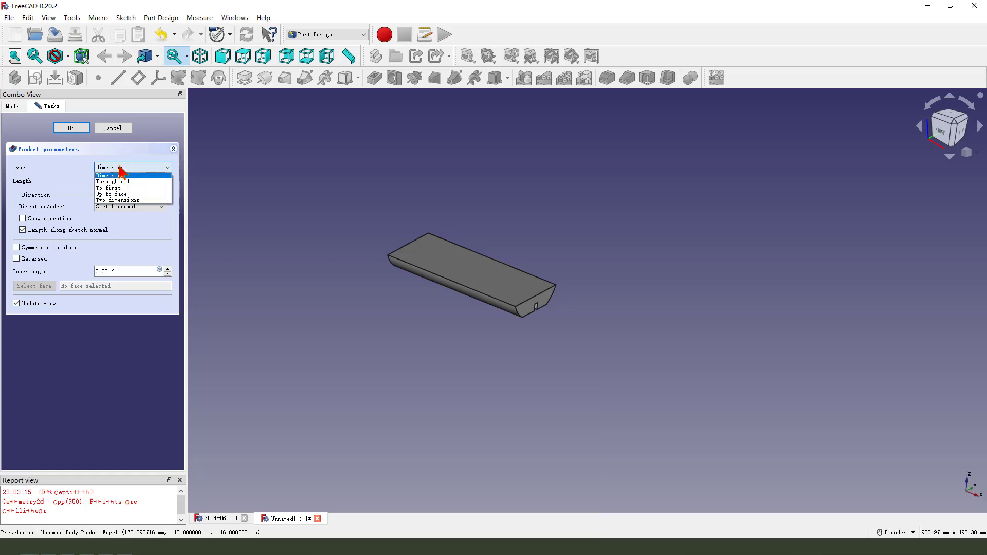
pyautogui.click(123, 172)
pyautogui.click(124, 172)
pyautogui.click(126, 184)
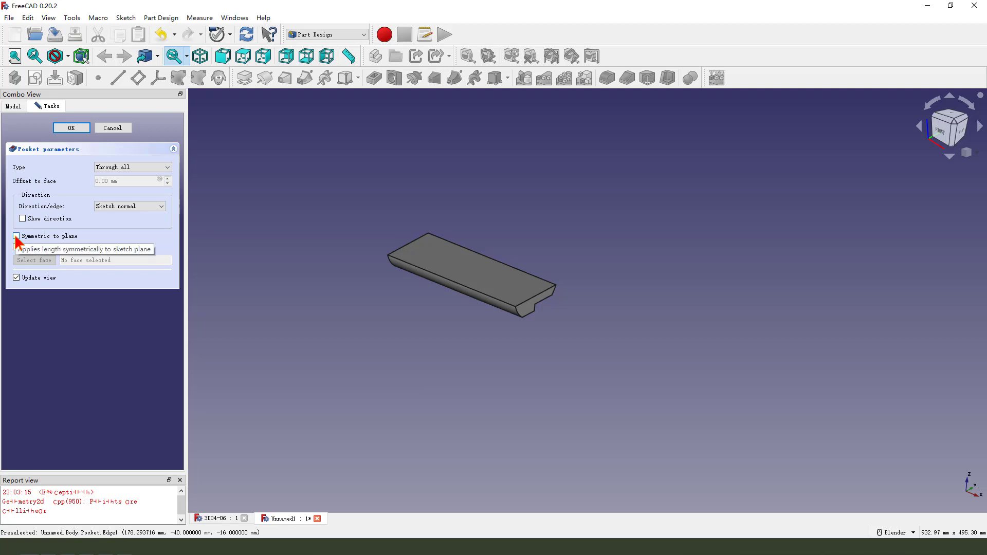
pyautogui.click(17, 237)
pyautogui.moveTo(489, 308); pyautogui.dragTo(452, 234, button='middle')
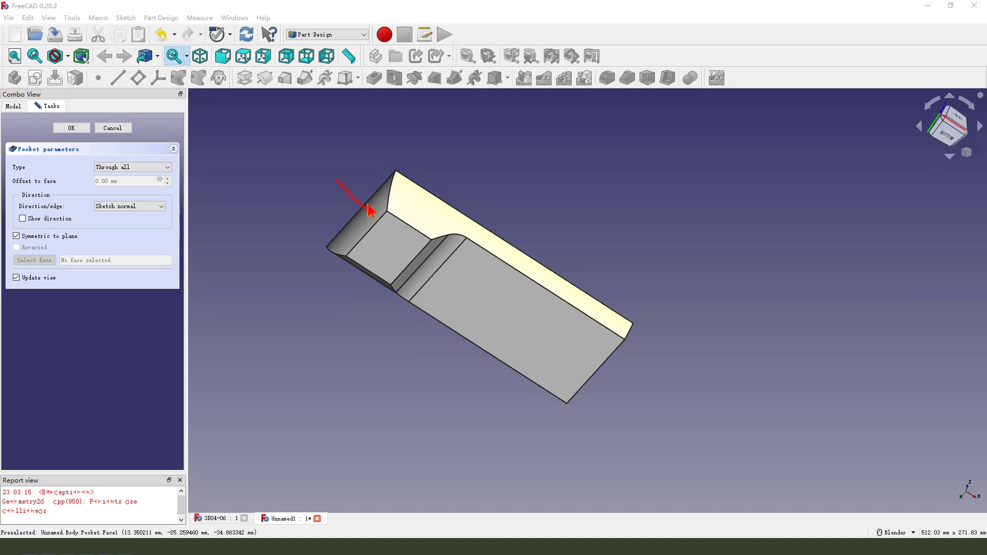
pyautogui.moveTo(531, 249)
pyautogui.mouseDown(button='middle')
pyautogui.moveTo(454, 333)
pyautogui.moveTo(466, 312)
pyautogui.moveTo(420, 326)
pyautogui.moveTo(469, 315)
pyautogui.moveTo(429, 350)
pyautogui.moveTo(480, 302)
pyautogui.moveTo(408, 370)
pyautogui.moveTo(411, 360)
pyautogui.mouseUp(button='middle')
pyautogui.press('Return')
# Create a new sketch on the large flat top face of the block and view it from the top.
pyautogui.moveTo(540, 322); pyautogui.dragTo(659, 348, button='middle')
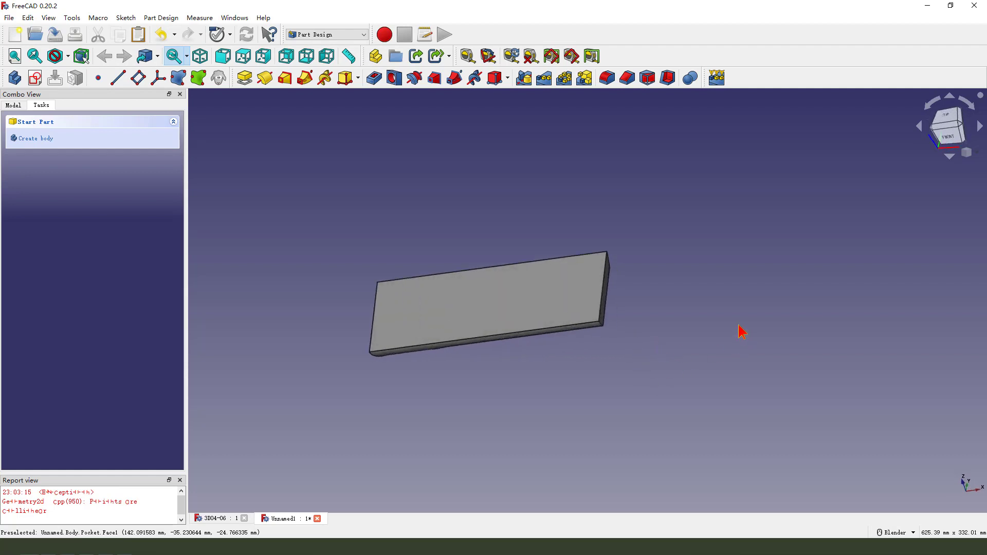
pyautogui.click(501, 298)
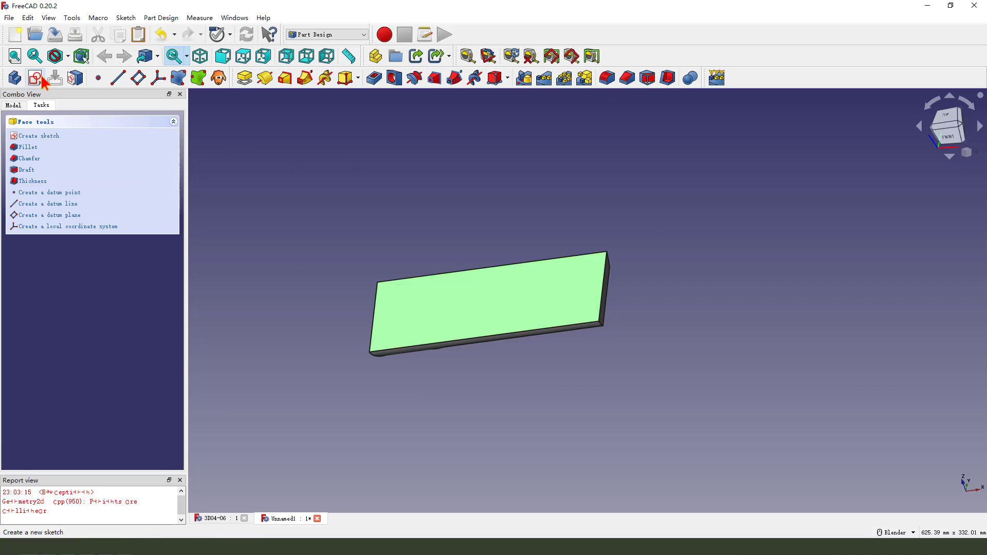
pyautogui.click(35, 78)
pyautogui.scroll(-3, 300, 150)
pyautogui.moveTo(409, 280)
pyautogui.mouseDown(button='middle')
pyautogui.moveTo(612, 300)
pyautogui.moveTo(516, 278)
pyautogui.mouseUp(button='middle')
pyautogui.click(949, 126)
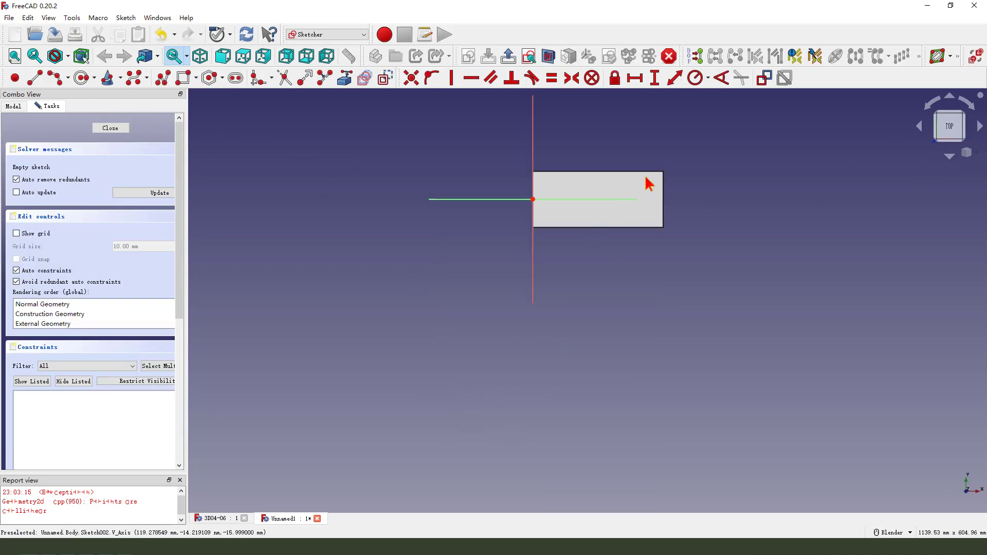
# Draw a rounded rectangle about 44 mm wide and 56 mm high, with corner radius about 11 mm, across the vertical axis in the face's upper half.
pyautogui.scroll(2, 649, 177)
pyautogui.moveTo(634, 251)
pyautogui.mouseDown(button='middle')
pyautogui.moveTo(627, 161)
pyautogui.moveTo(604, 261)
pyautogui.mouseUp(button='middle')
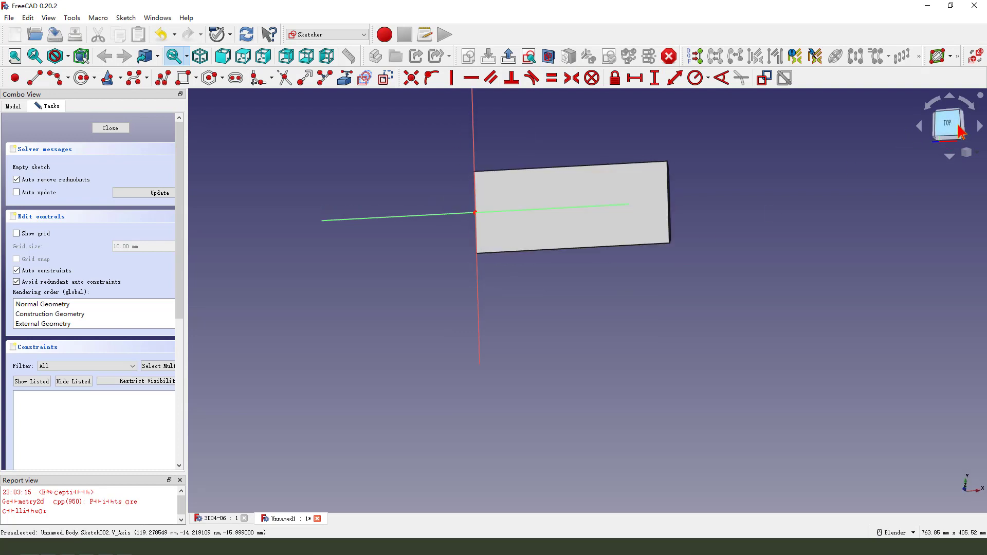
pyautogui.click(950, 123)
pyautogui.scroll(2, 627, 252)
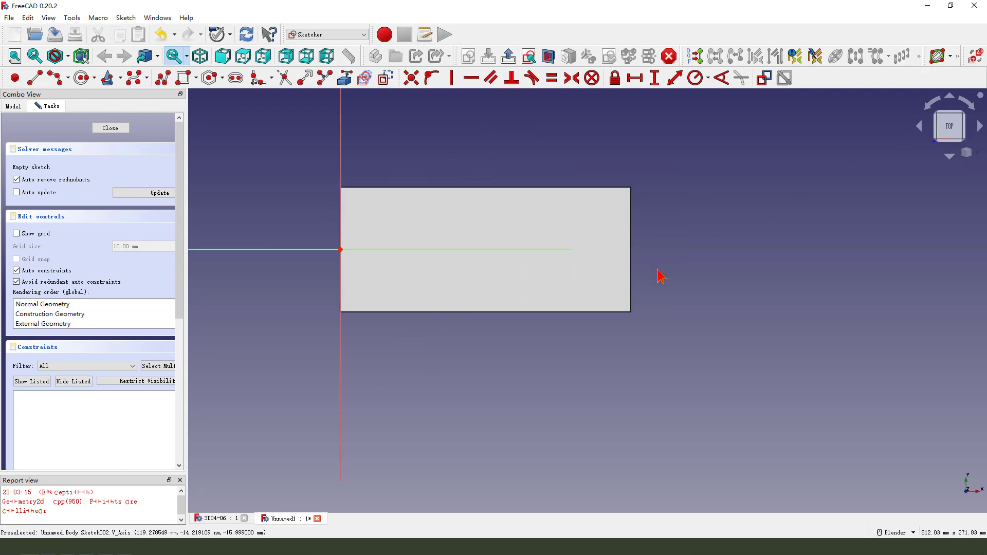
pyautogui.click(529, 56)
pyautogui.scroll(2, 461, 304)
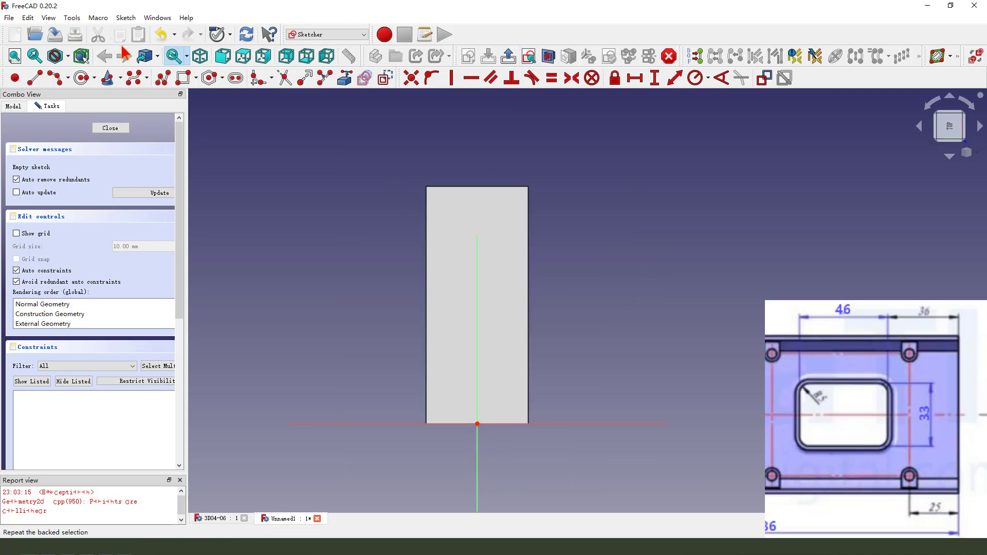
pyautogui.click(196, 78)
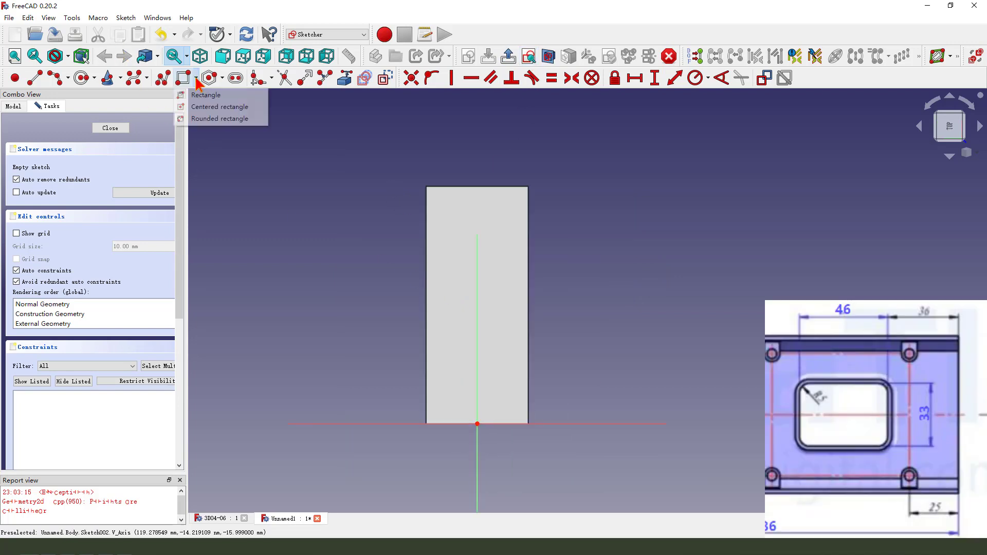
pyautogui.click(218, 119)
pyautogui.click(449, 228)
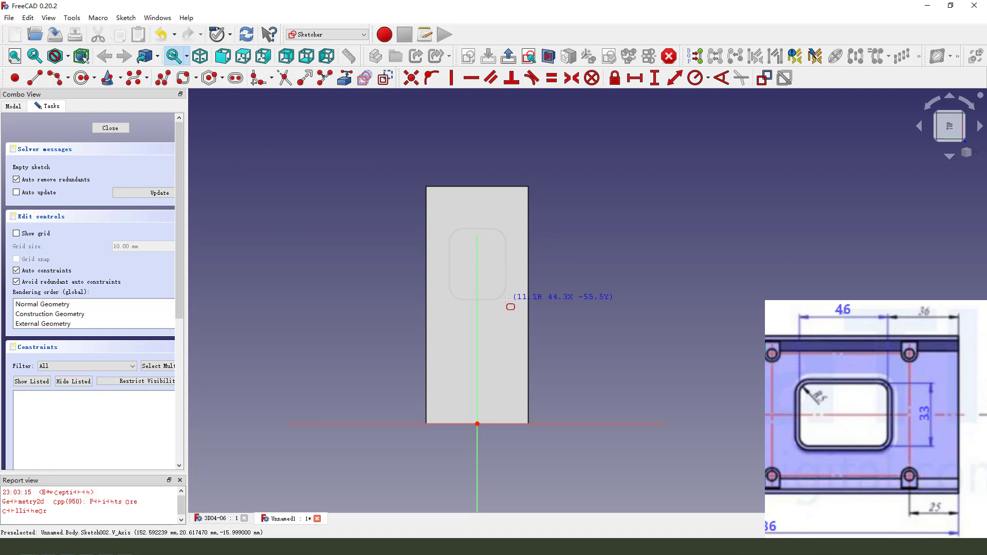
pyautogui.click(506, 301)
pyautogui.scroll(2, 506, 263)
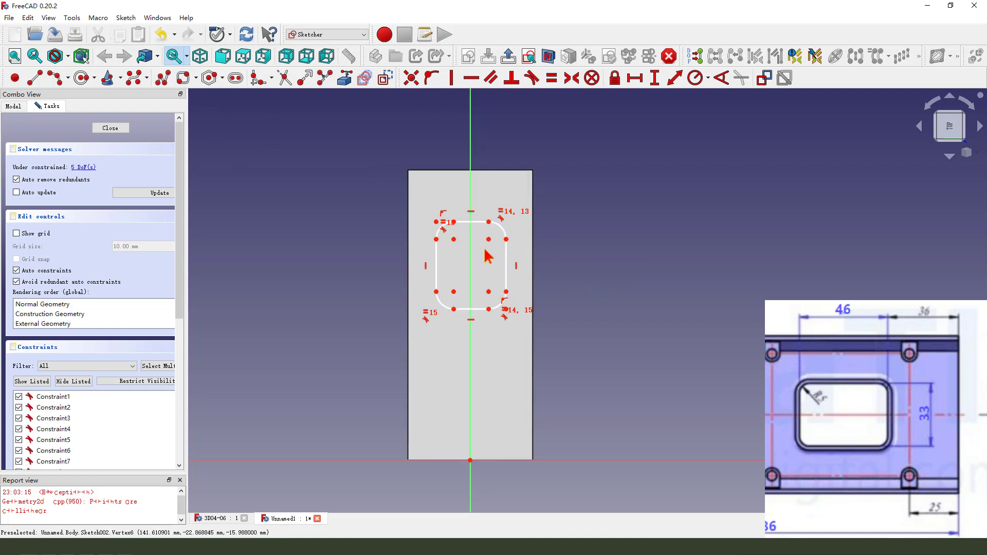
# Make the rounded rectangle's two upper corner centres symmetric about the vertical axis and constrain its overall width to 33 mm.
pyautogui.click(489, 240)
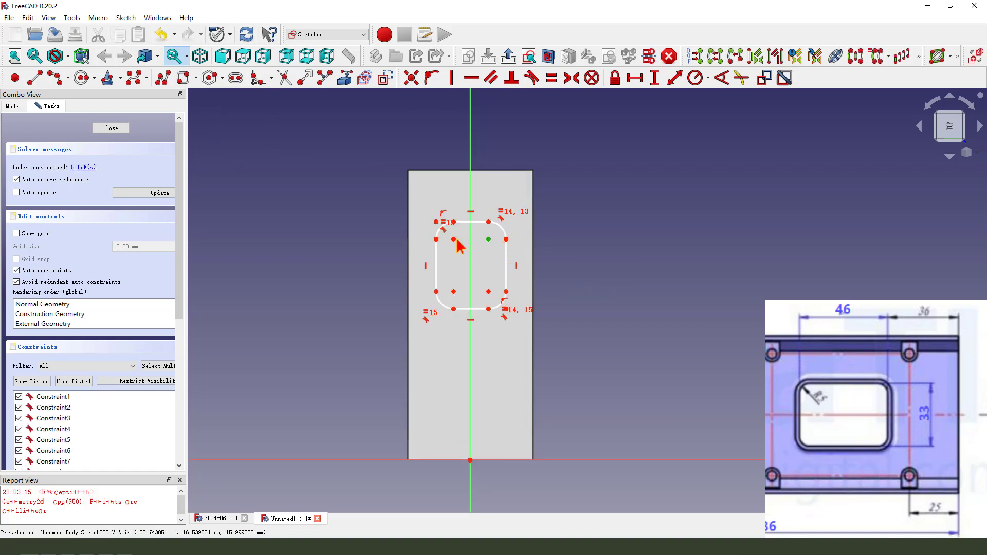
pyautogui.click(453, 239)
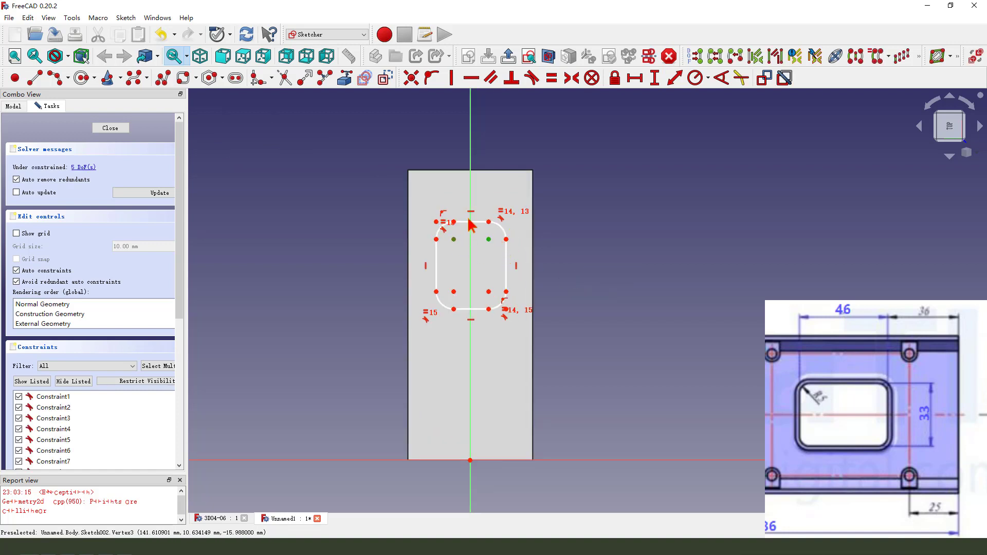
pyautogui.click(571, 79)
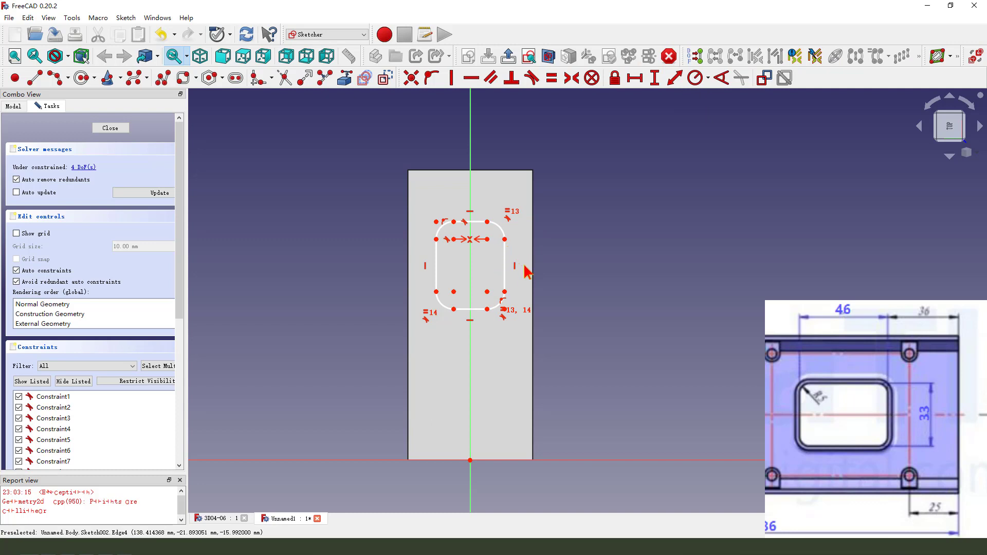
pyautogui.click(505, 239)
pyautogui.click(436, 239)
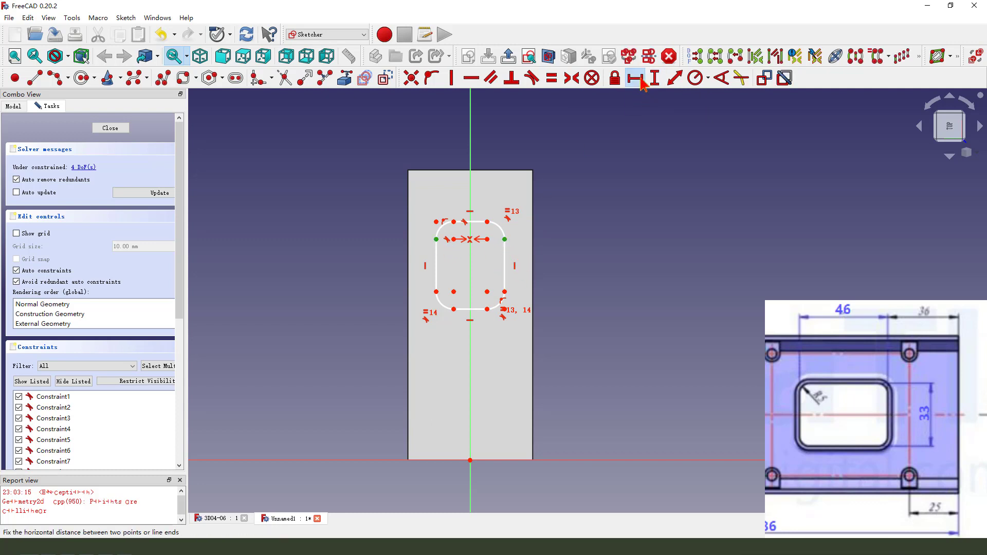
pyautogui.click(635, 78)
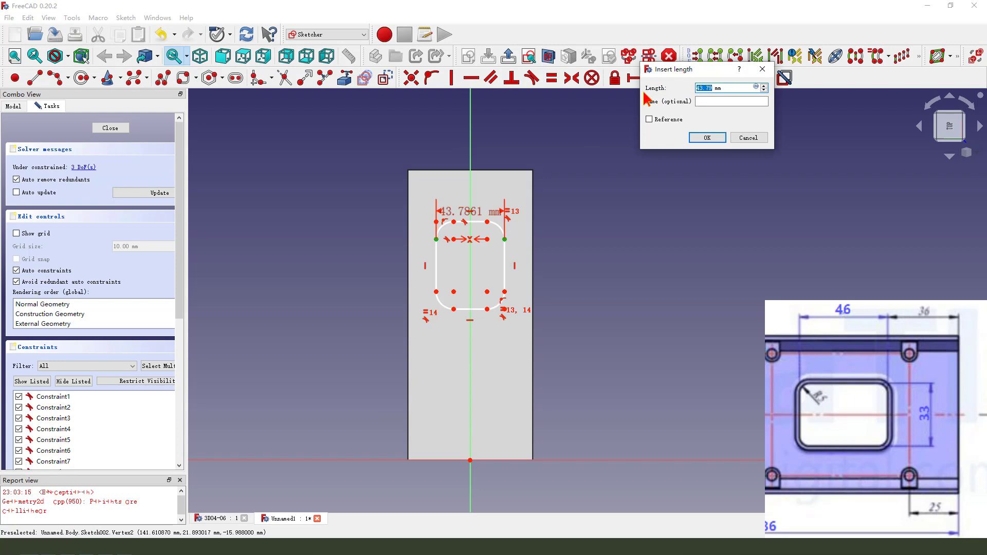
pyautogui.press('Return')
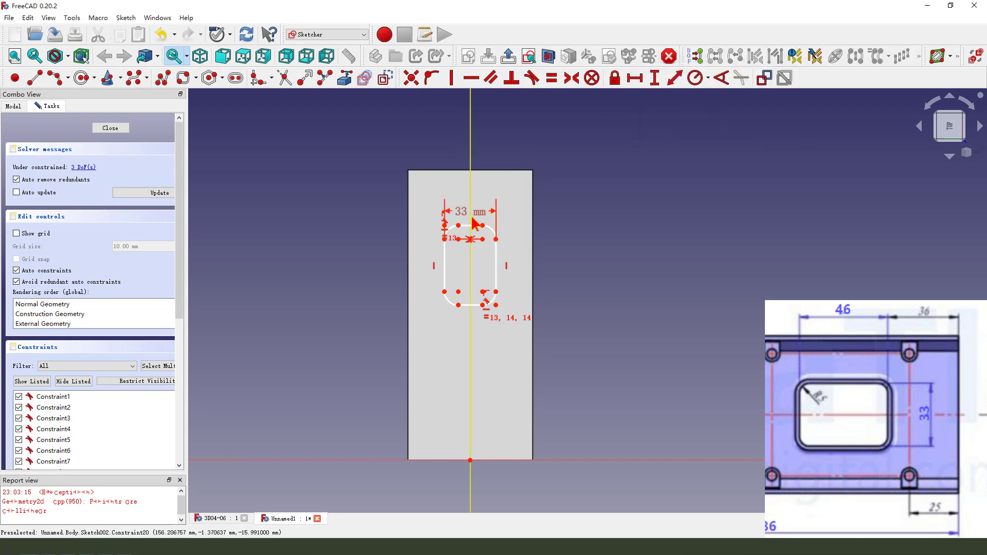
pyautogui.moveTo(476, 218); pyautogui.dragTo(483, 180)
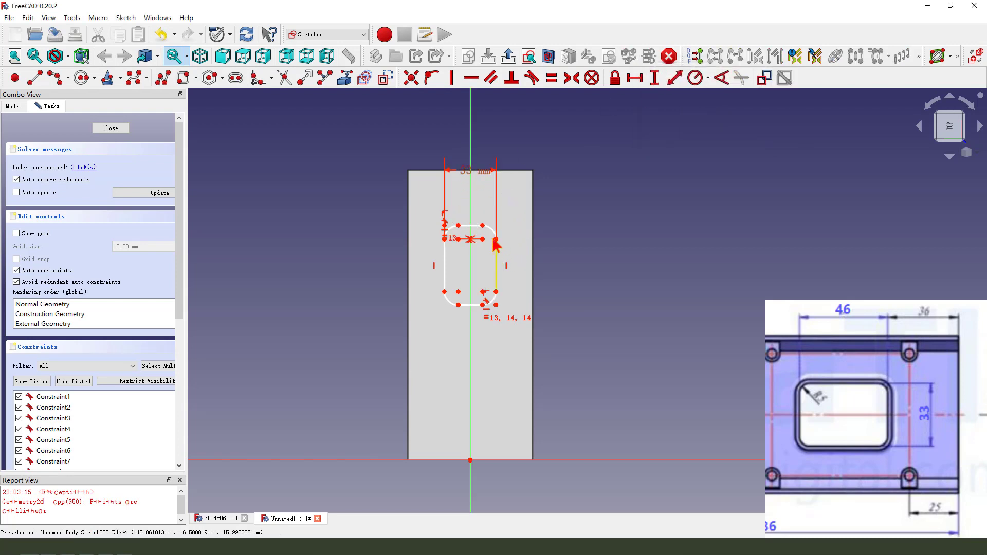
# Constrain the rounded rectangle's overall height to 46 mm and place the dimension clear of the block.
pyautogui.click(482, 225)
pyautogui.click(483, 305)
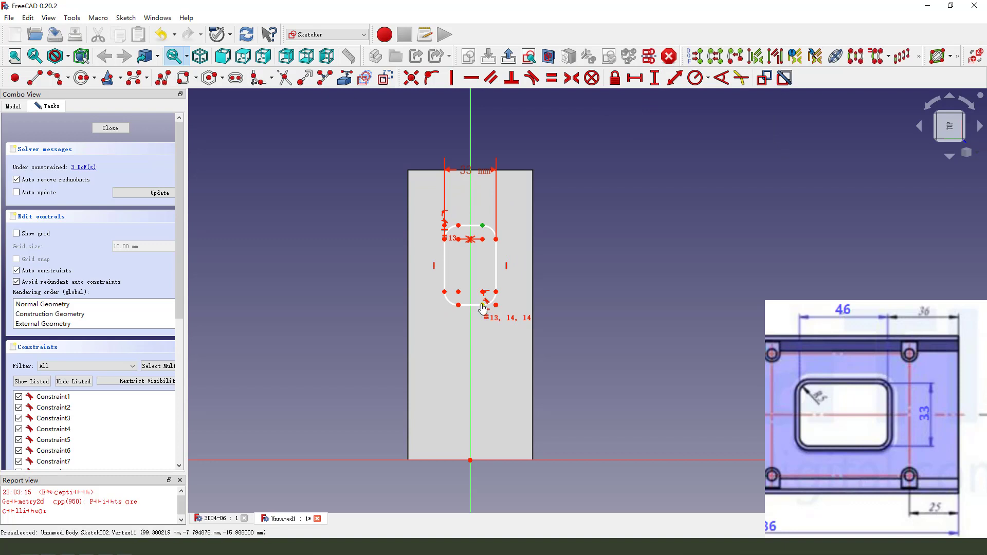
pyautogui.click(655, 78)
pyautogui.write('46')
pyautogui.press('Return')
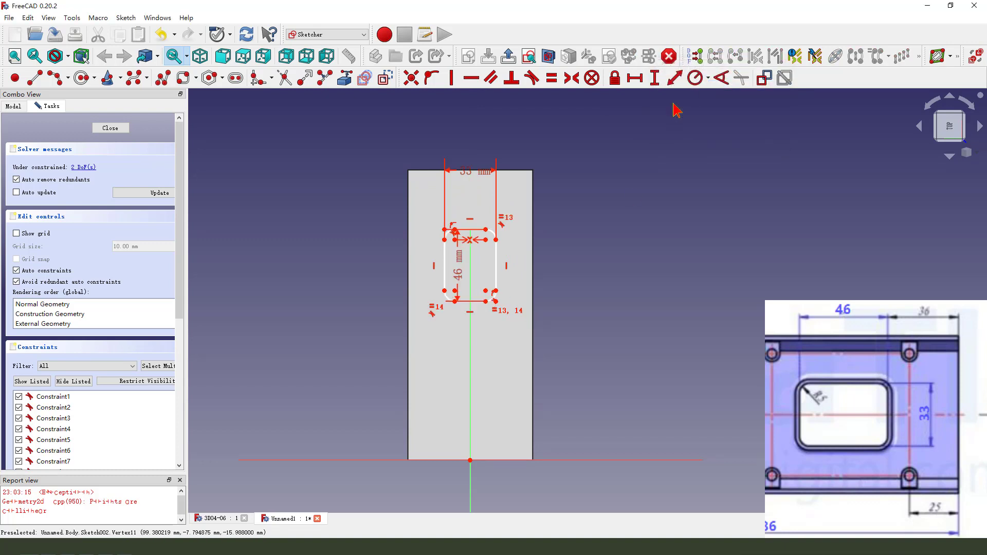
pyautogui.moveTo(473, 264); pyautogui.dragTo(590, 278)
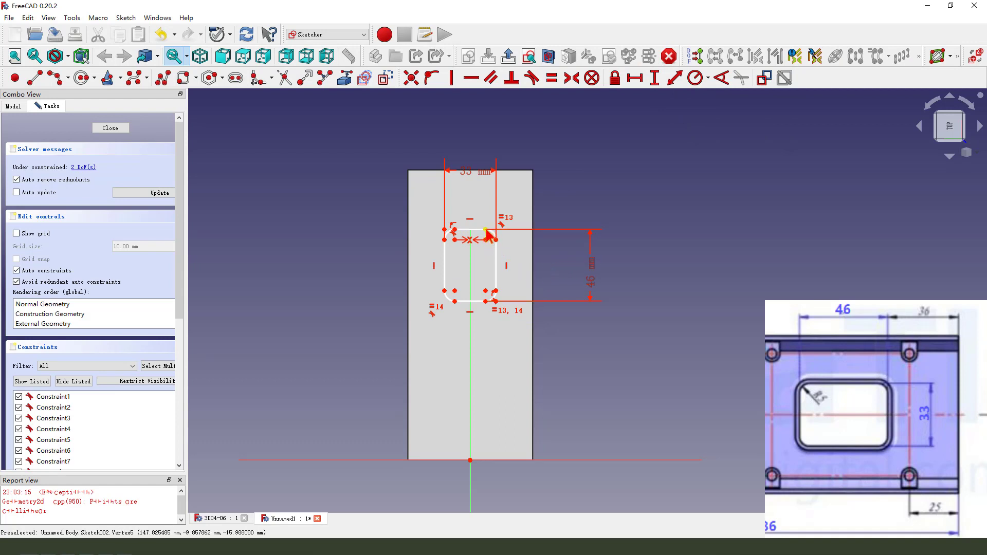
# Reference the block's upper edge as external geometry and constrain the rounded rectangle's upper side 36 mm vertically from it.
pyautogui.click(344, 78)
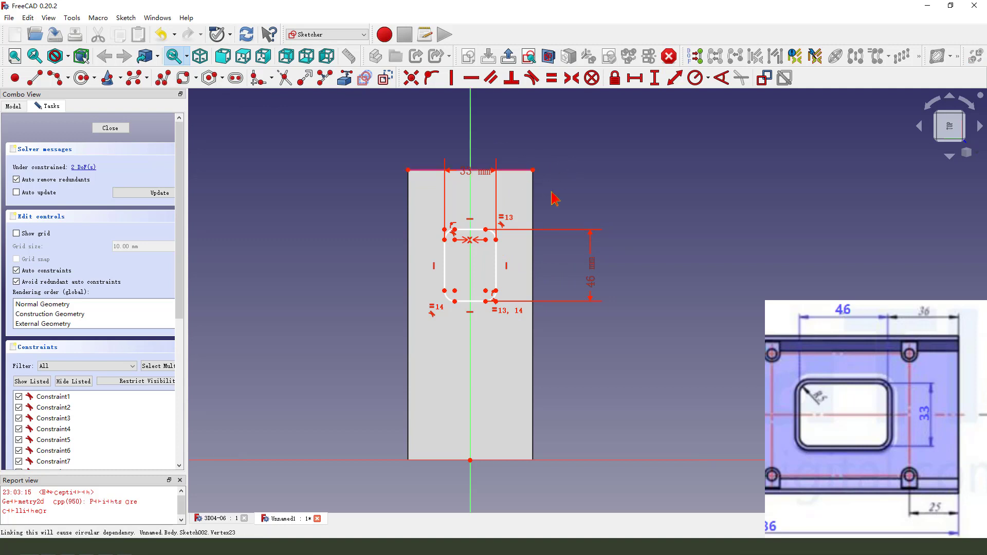
pyautogui.click(486, 230)
pyautogui.click(533, 171)
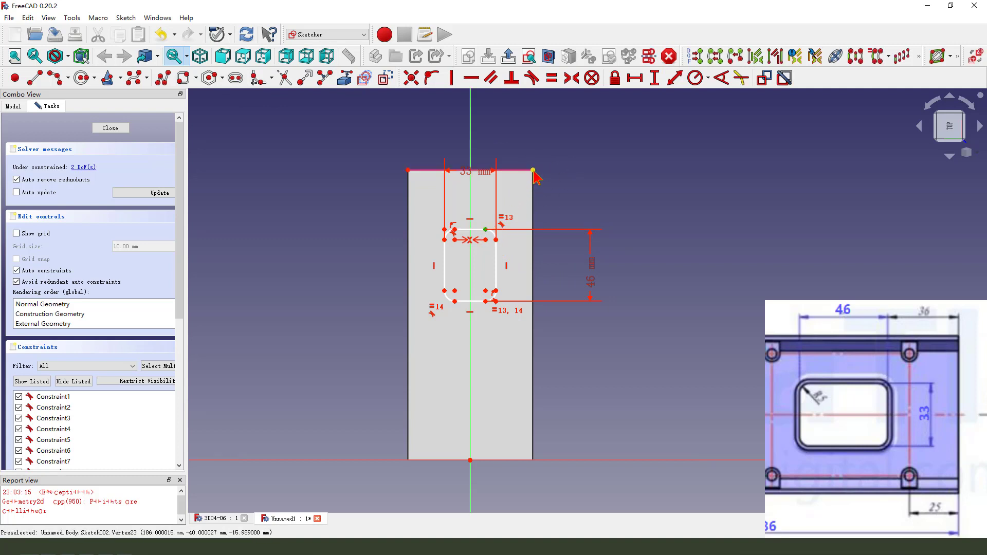
pyautogui.click(654, 78)
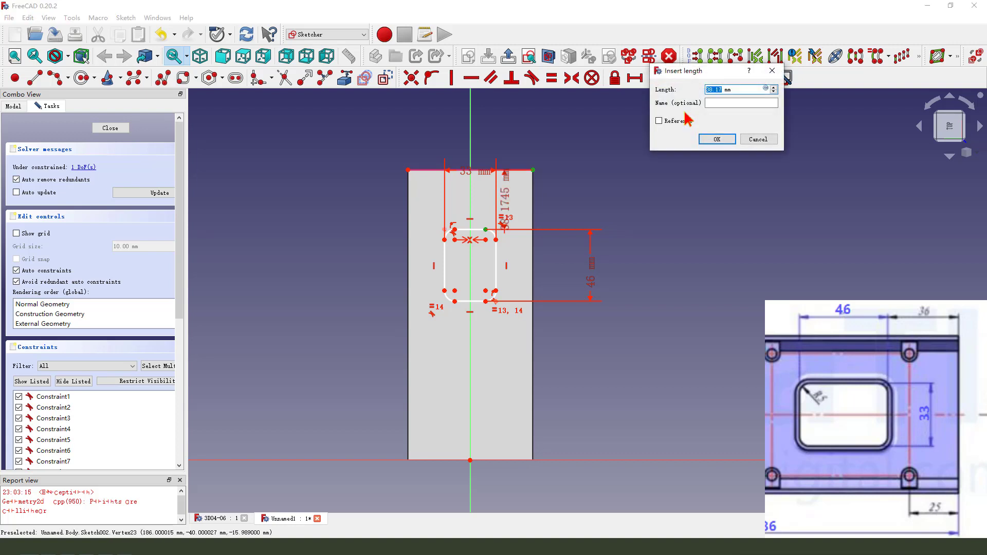
pyautogui.write('36')
pyautogui.press('Return')
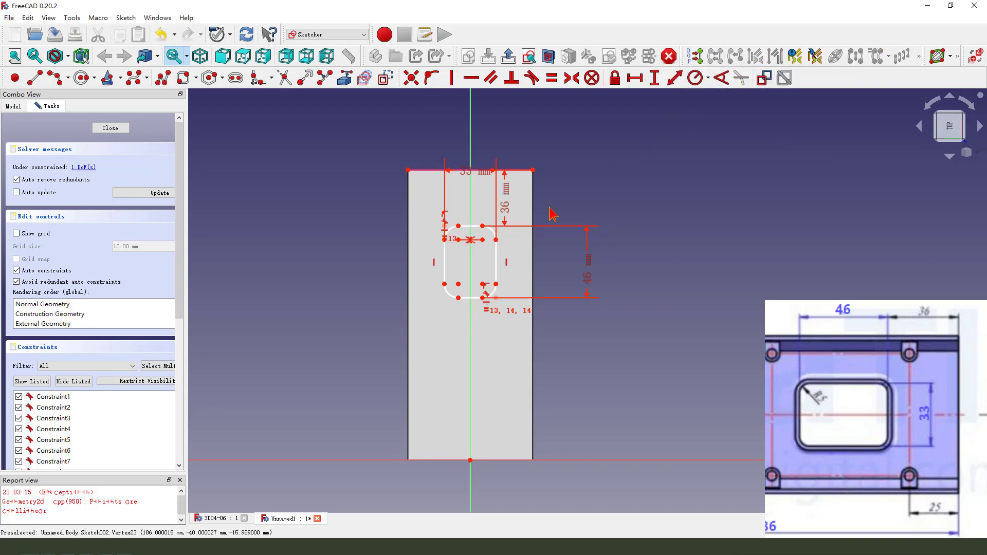
pyautogui.moveTo(509, 206); pyautogui.dragTo(591, 206)
# Constrain the rounded rectangle's corner radius to 5 mm and rearrange the sketch's dimension labels for readability.
pyautogui.scroll(2, 498, 238)
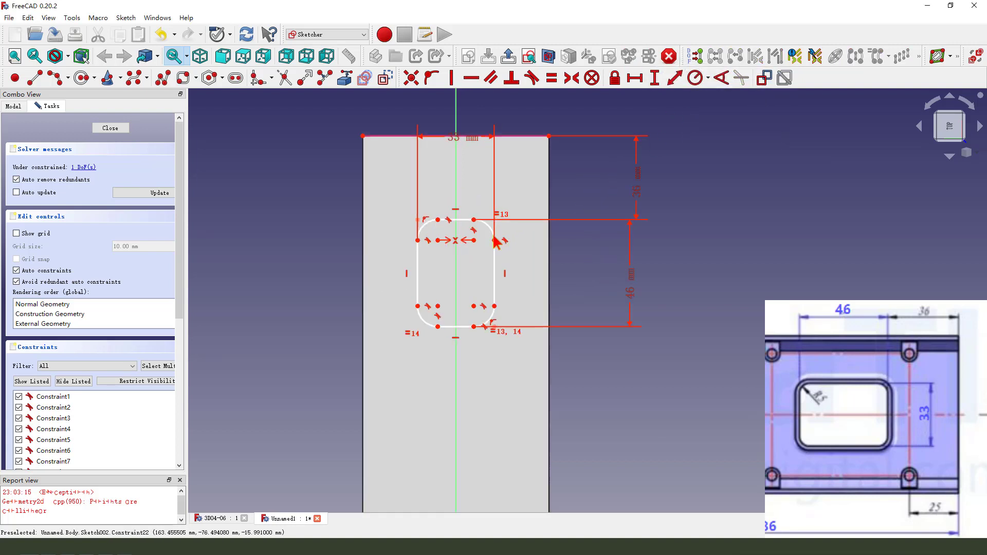
pyautogui.click(700, 81)
pyautogui.write('5')
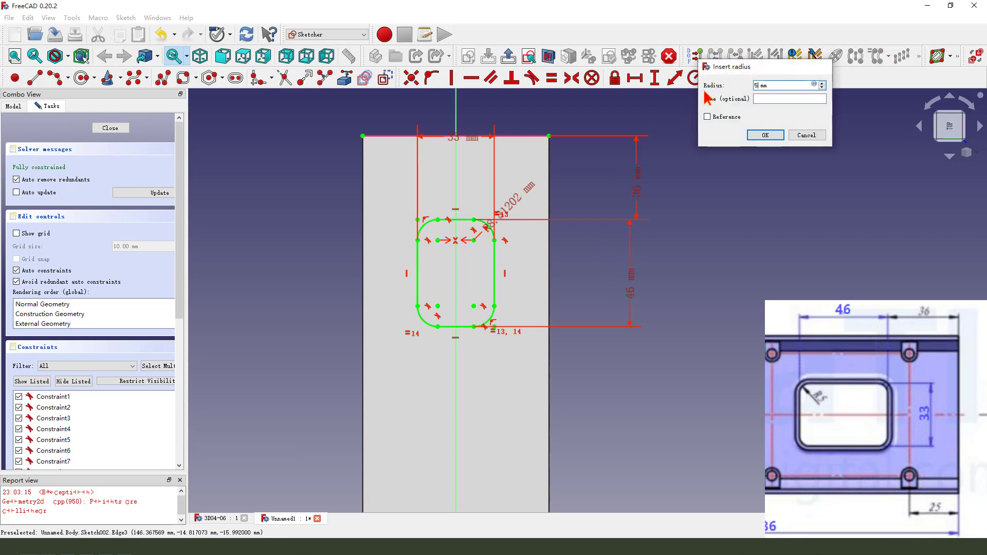
pyautogui.press('Return')
pyautogui.moveTo(519, 206); pyautogui.dragTo(532, 186)
pyautogui.moveTo(469, 129); pyautogui.dragTo(395, 200)
pyautogui.moveTo(640, 191); pyautogui.dragTo(624, 181)
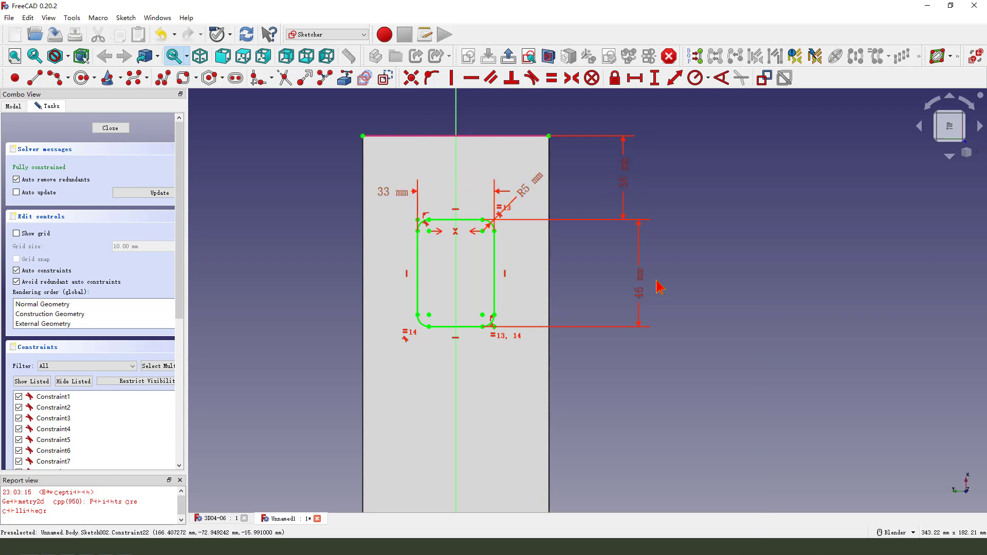
pyautogui.moveTo(643, 293); pyautogui.dragTo(592, 294)
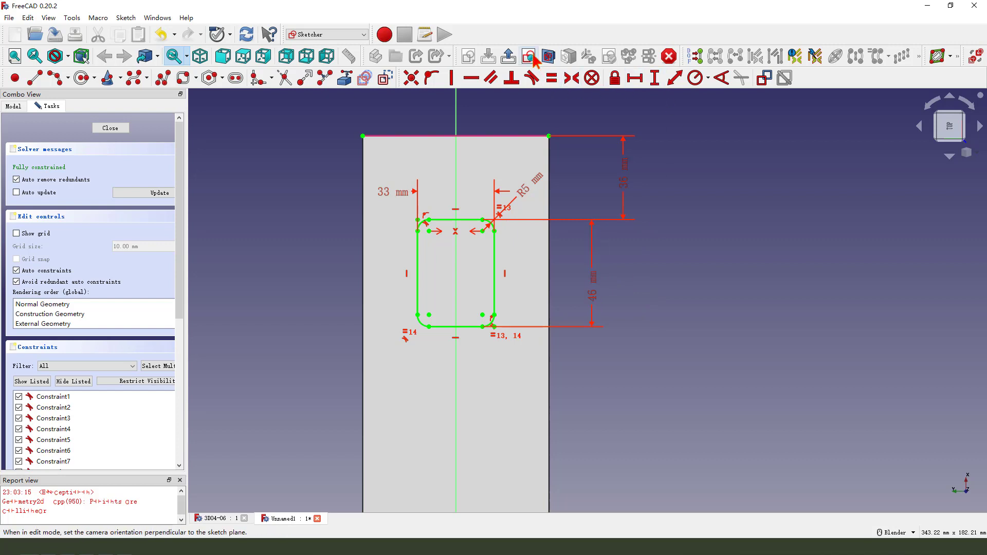
# Finish the window sketch and pocket it through all of the block.
pyautogui.click(509, 58)
pyautogui.moveTo(538, 355); pyautogui.dragTo(535, 326, button='middle')
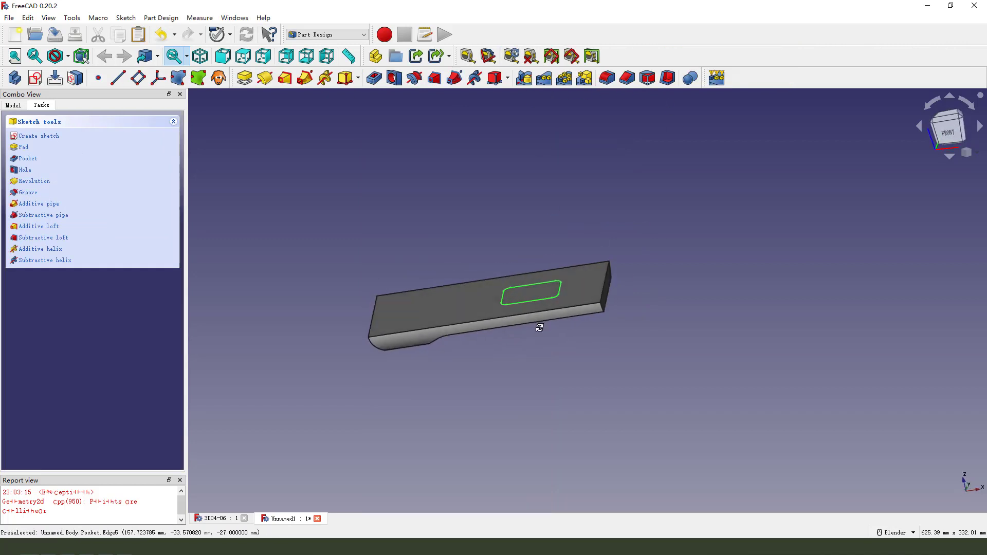
pyautogui.click(384, 83)
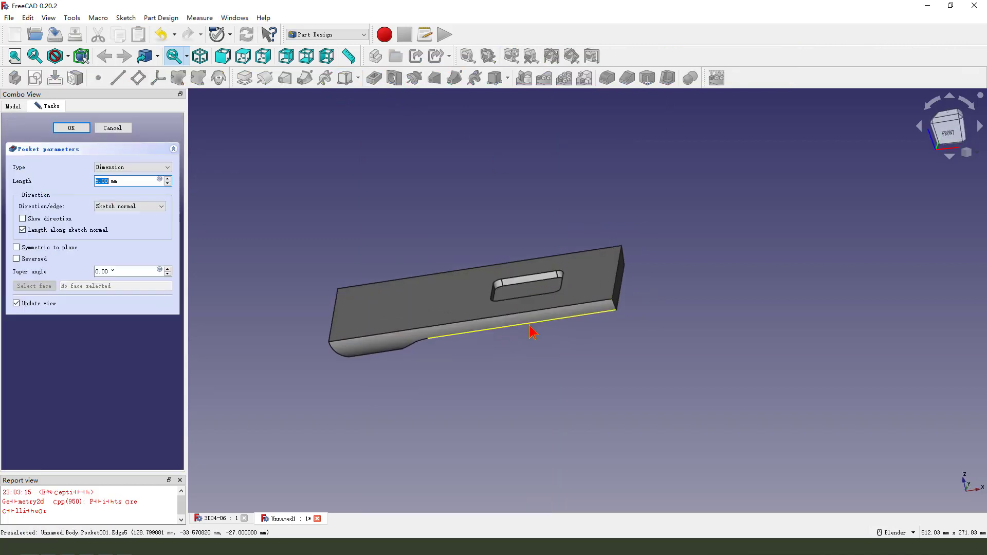
pyautogui.click(128, 172)
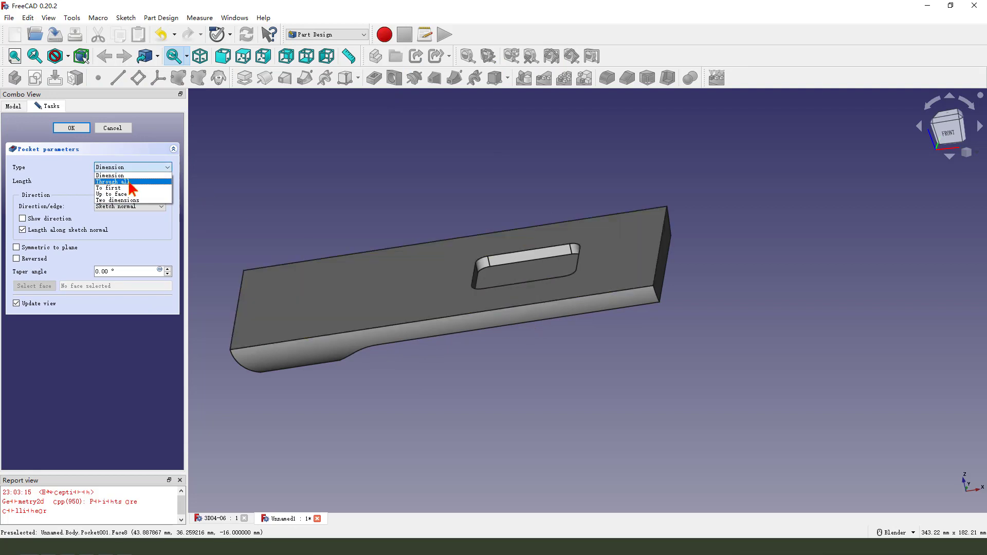
pyautogui.click(131, 172)
pyautogui.press('Down')
pyautogui.moveTo(586, 319); pyautogui.dragTo(596, 349, button='middle')
pyautogui.click(71, 128)
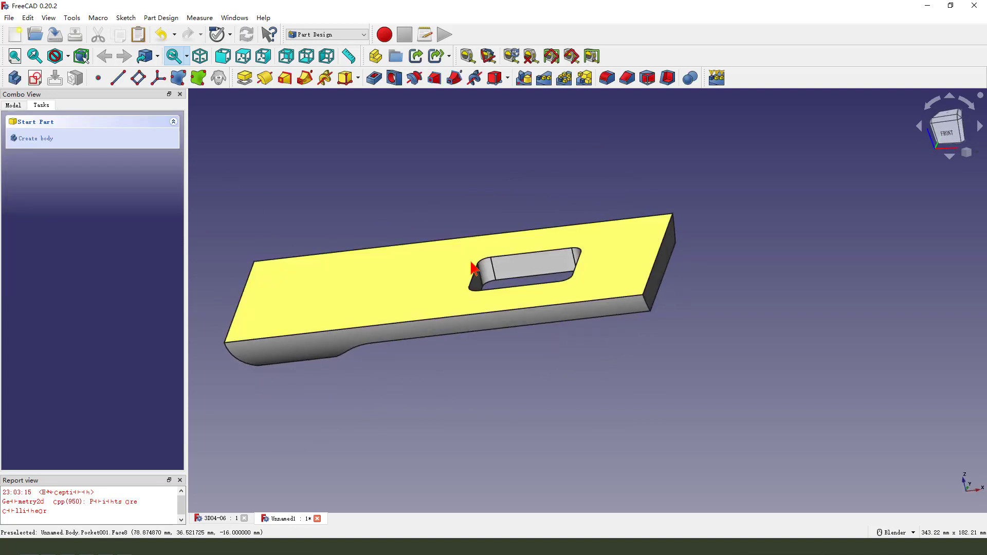
# Hollow the part with an inward Thickness of 1.8 mm, leaving the top face and the end face nearest the window open.
pyautogui.scroll(-2, 429, 345)
pyautogui.moveTo(426, 340); pyautogui.dragTo(652, 324, button='middle')
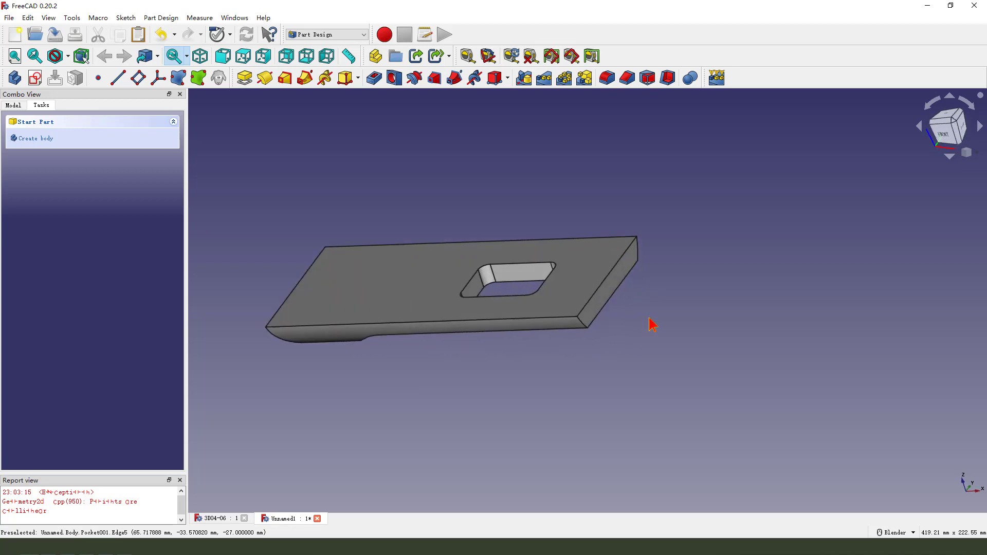
pyautogui.scroll(2, 581, 250)
pyautogui.click(567, 249)
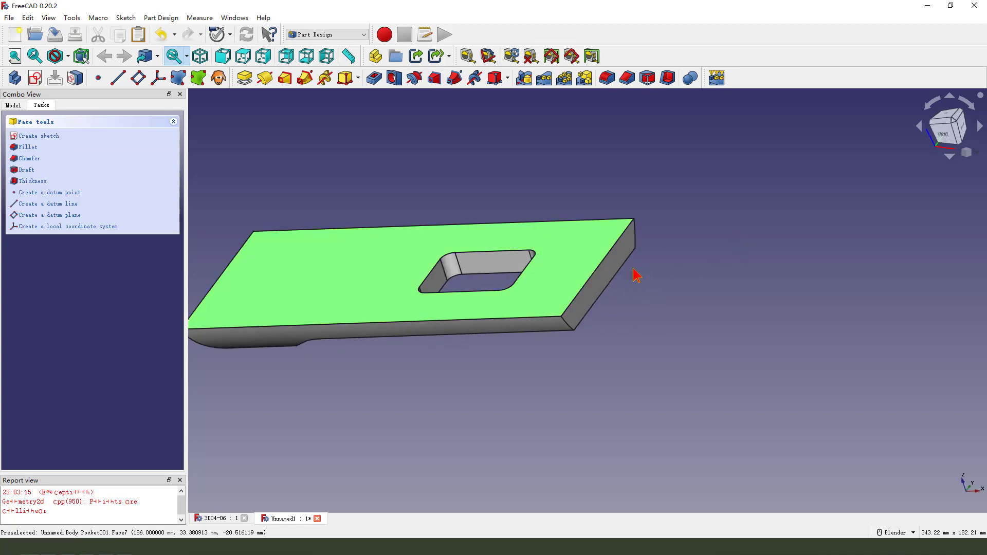
pyautogui.keyDown('ctrl'); pyautogui.click(623, 256); pyautogui.keyUp('ctrl')
pyautogui.moveTo(679, 331); pyautogui.dragTo(695, 219, button='middle')
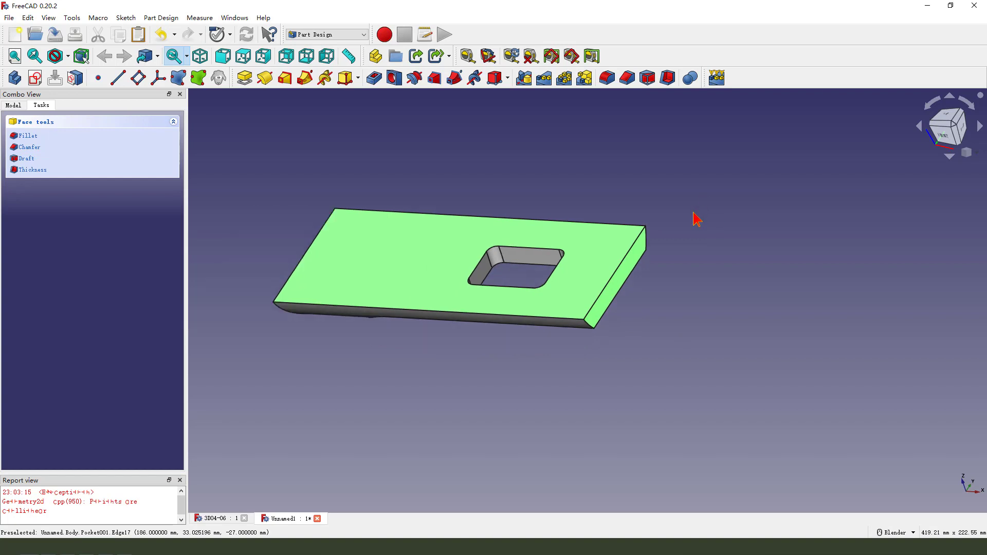
pyautogui.click(669, 77)
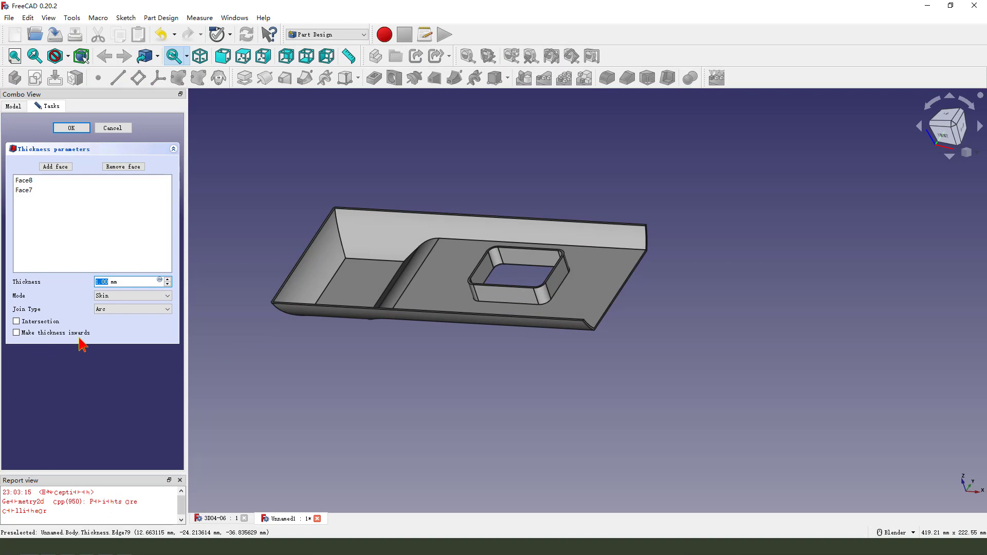
pyautogui.click(17, 333)
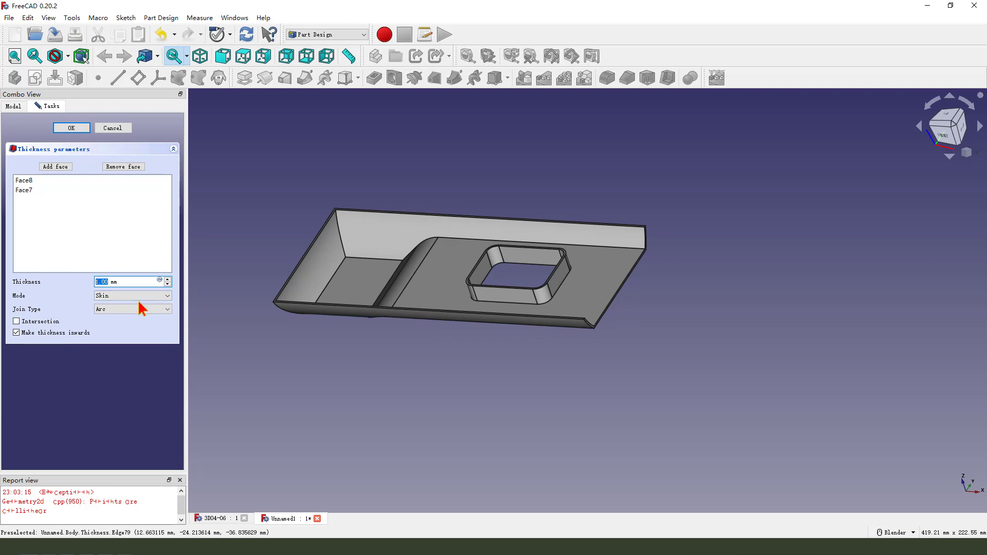
pyautogui.write('1.8')
pyautogui.click(71, 128)
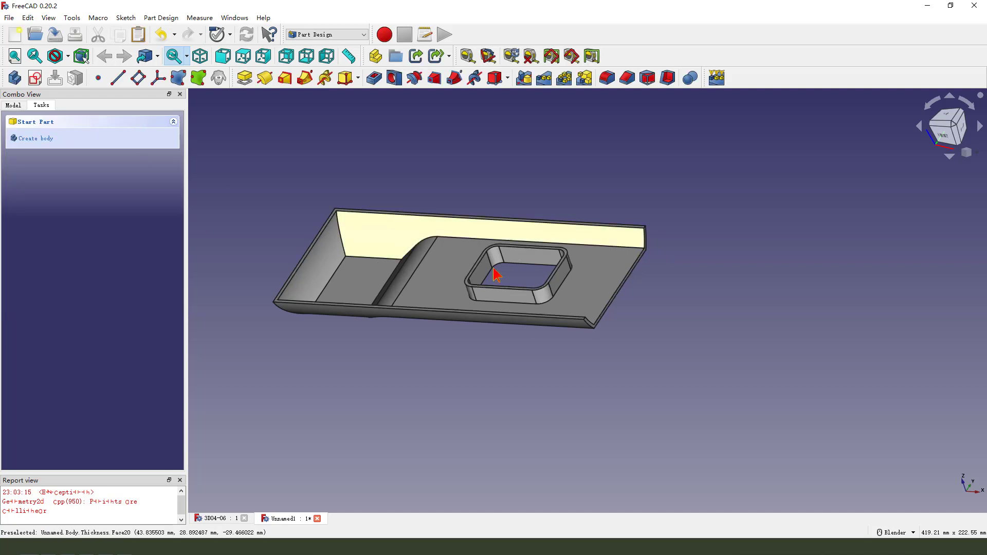
pyautogui.moveTo(495, 275); pyautogui.dragTo(431, 282, button='middle')
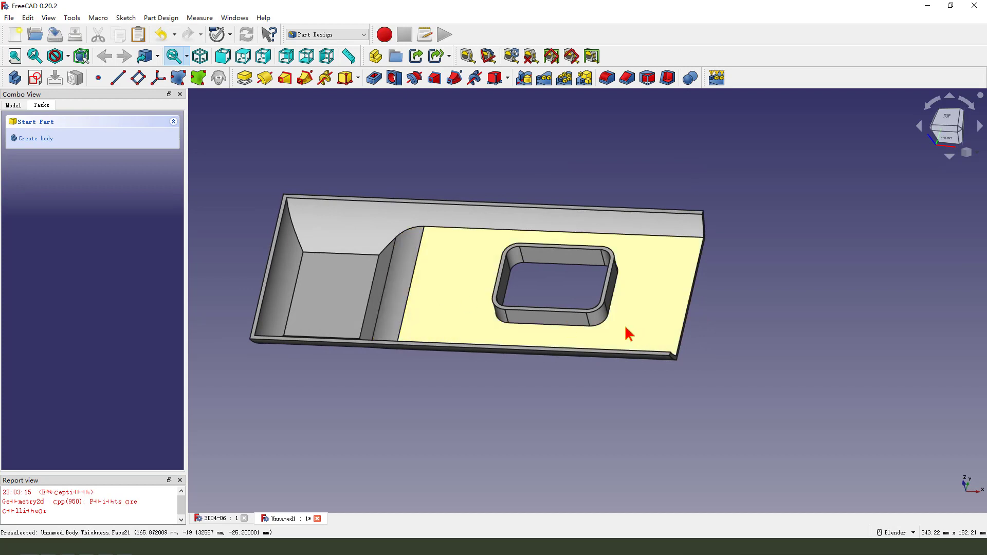
# Delete the Thickness feature from the body.
pyautogui.moveTo(627, 333); pyautogui.dragTo(594, 381, button='middle')
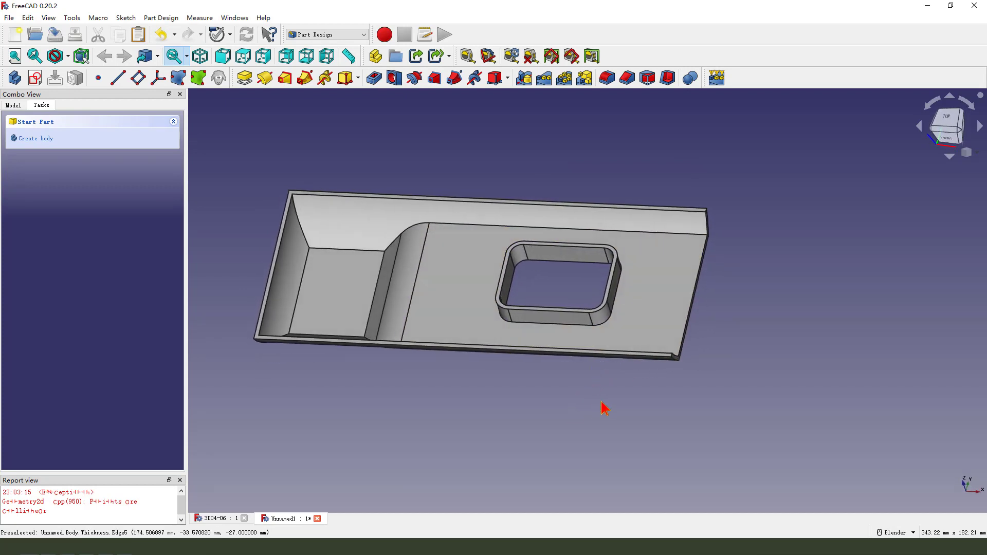
pyautogui.click(13, 105)
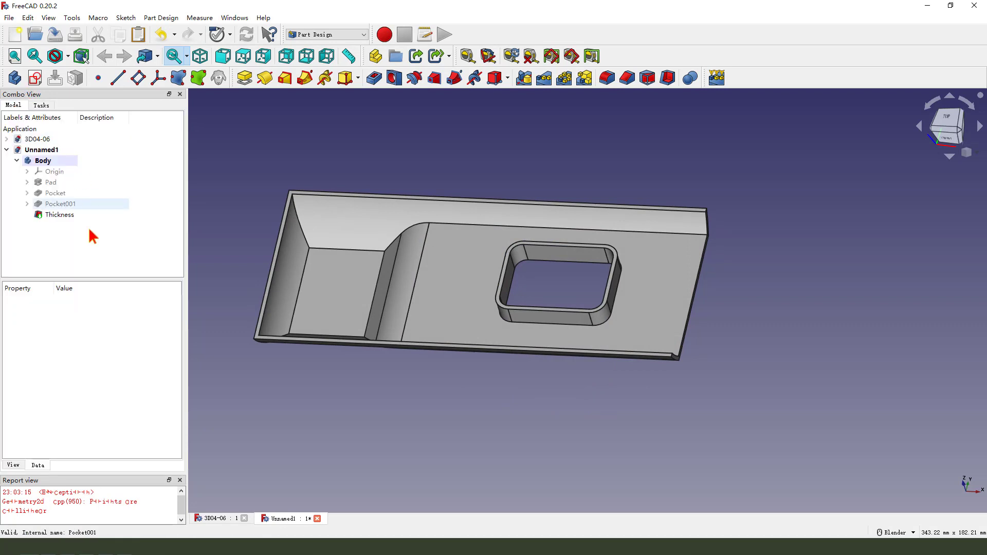
pyautogui.click(68, 215)
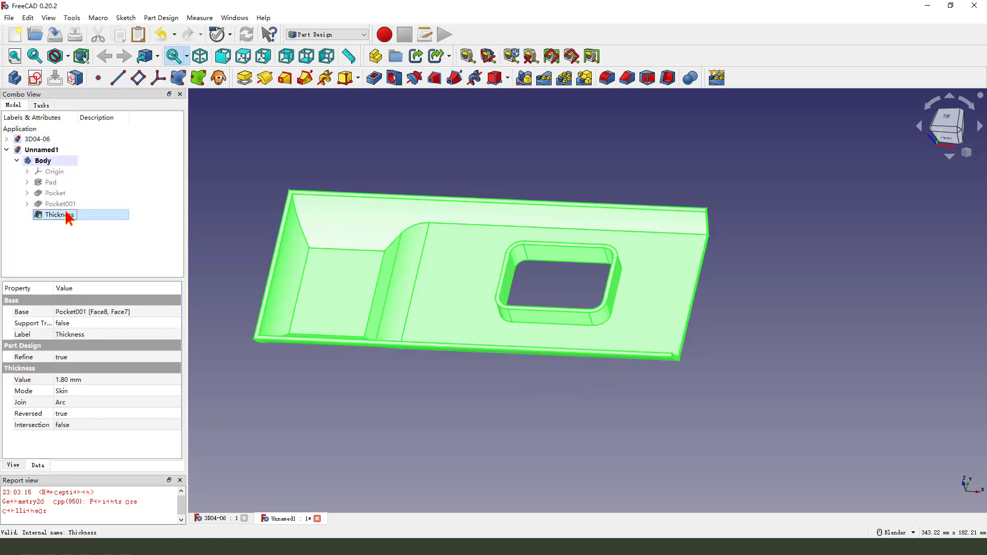
pyautogui.rightClick(68, 214)
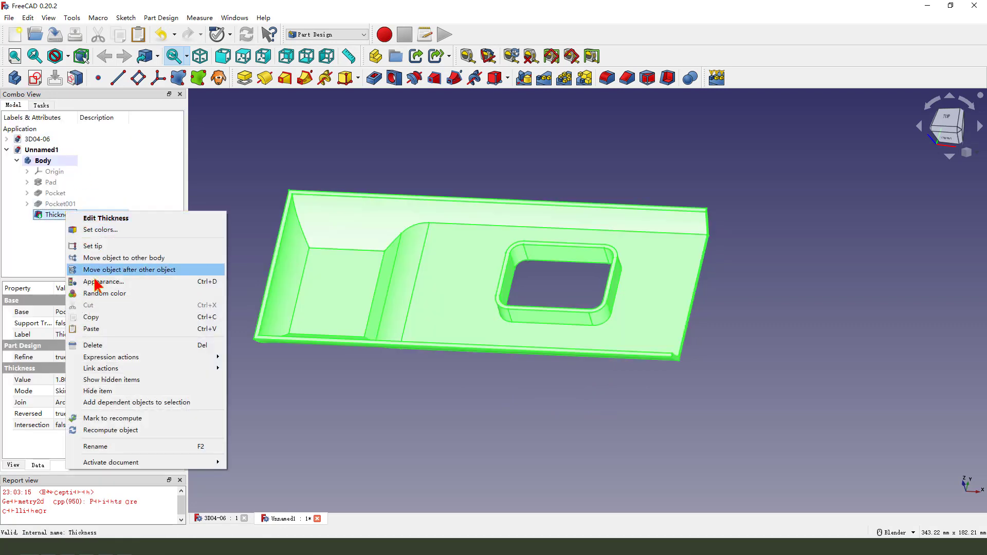
pyautogui.click(108, 345)
# Fillet the window's edge on the underside of the block with a 5 mm radius.
pyautogui.moveTo(267, 370); pyautogui.dragTo(600, 286, button='middle')
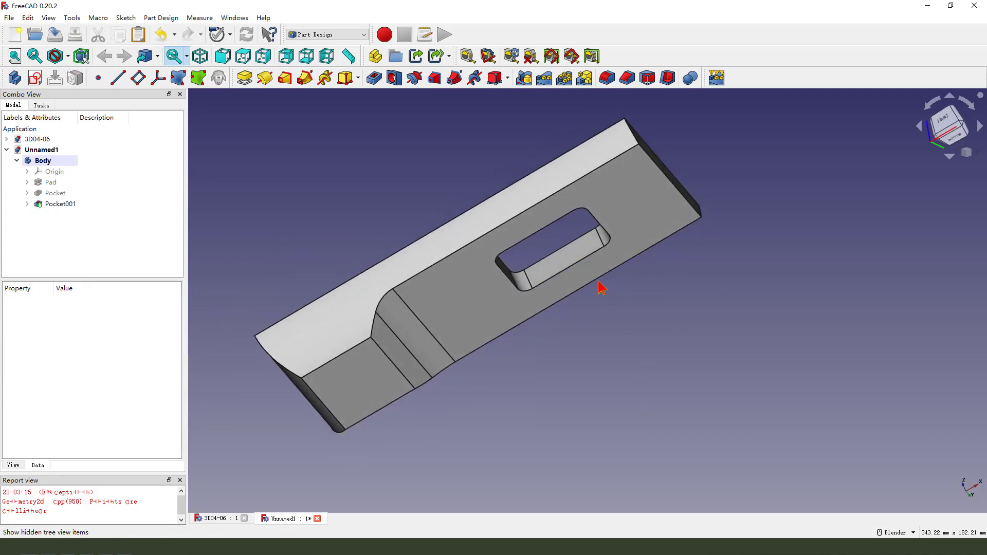
pyautogui.scroll(2, 586, 273)
pyautogui.click(579, 261)
pyautogui.scroll(-2, 580, 261)
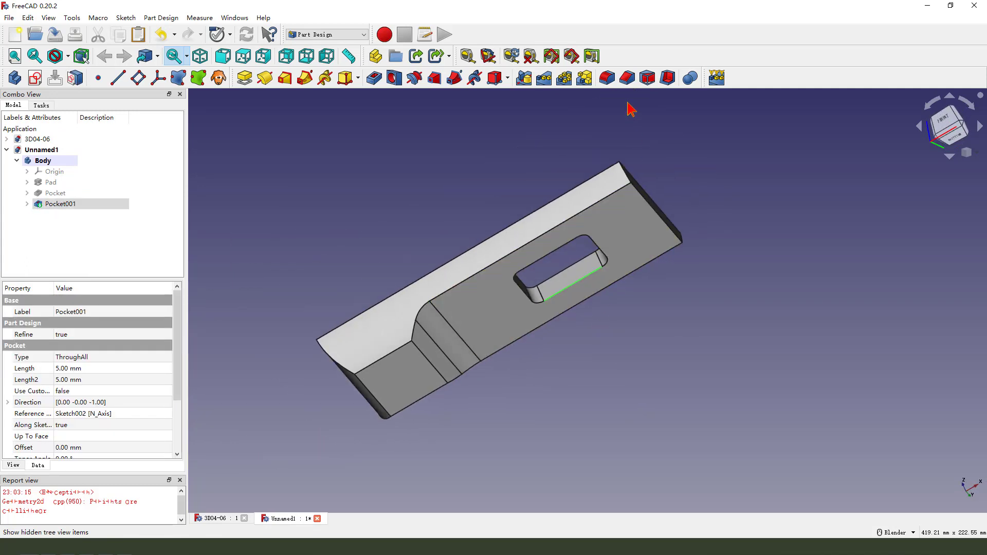
pyautogui.click(608, 78)
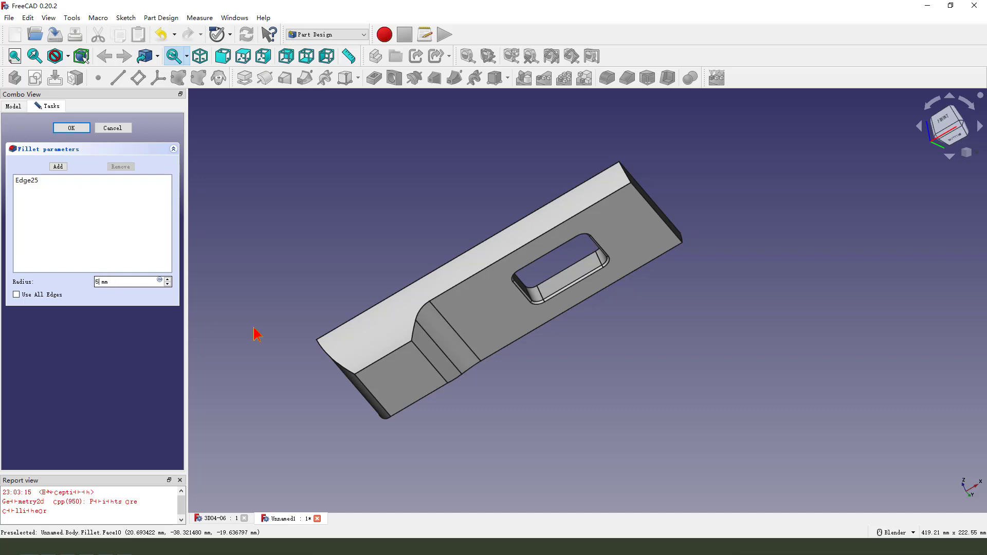
pyautogui.click(72, 128)
pyautogui.scroll(-1, 604, 328)
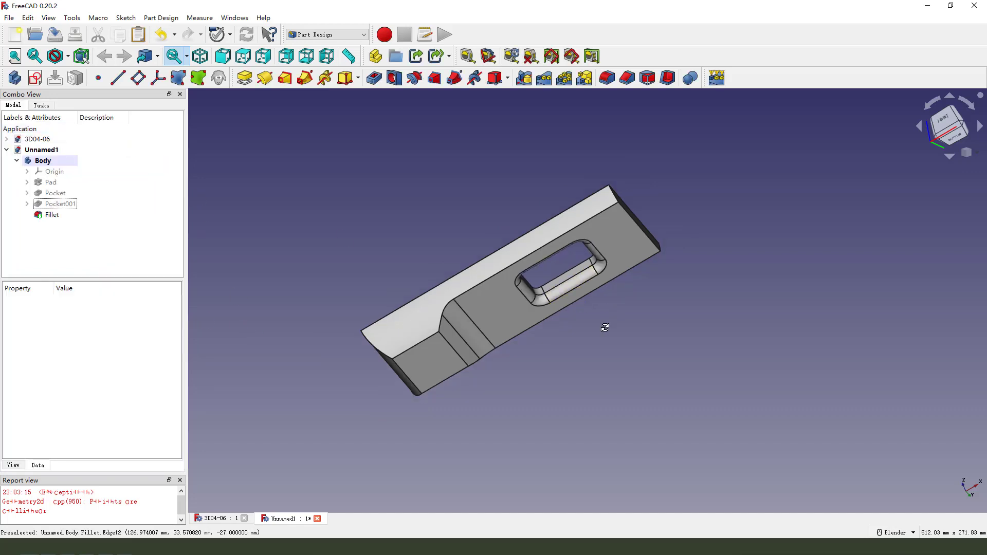
# Hollow the filleted block with an inward Thickness of 1.8 mm, leaving the top face and the end face nearest the window open.
pyautogui.moveTo(605, 327); pyautogui.dragTo(597, 417, button='middle')
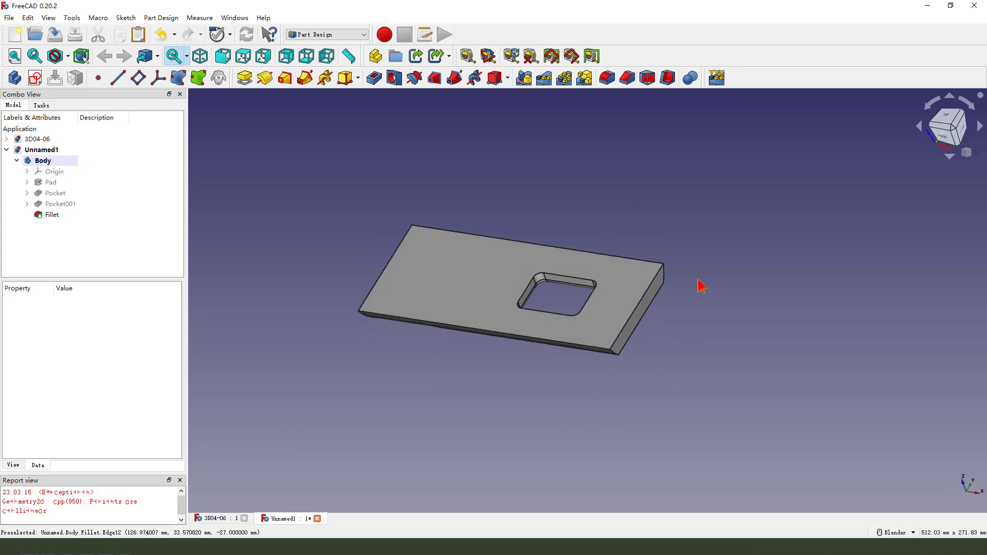
pyautogui.scroll(3, 663, 333)
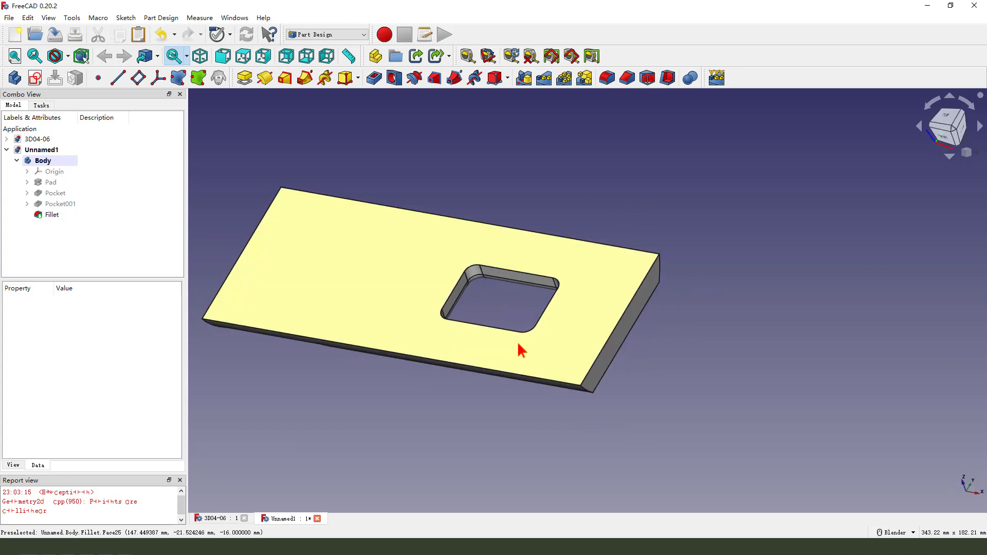
pyautogui.click(374, 260)
pyautogui.moveTo(378, 260); pyautogui.dragTo(689, 308, button='middle')
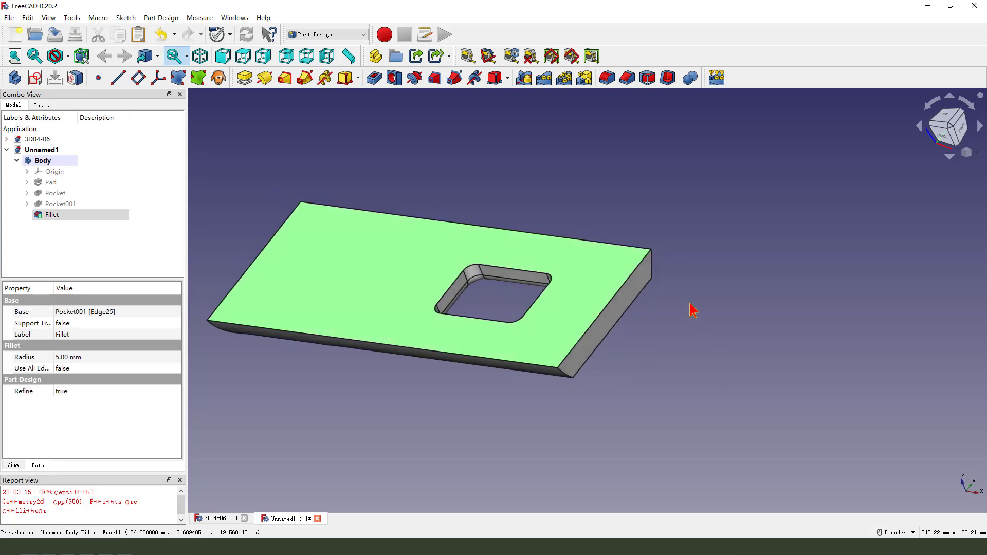
pyautogui.click(668, 78)
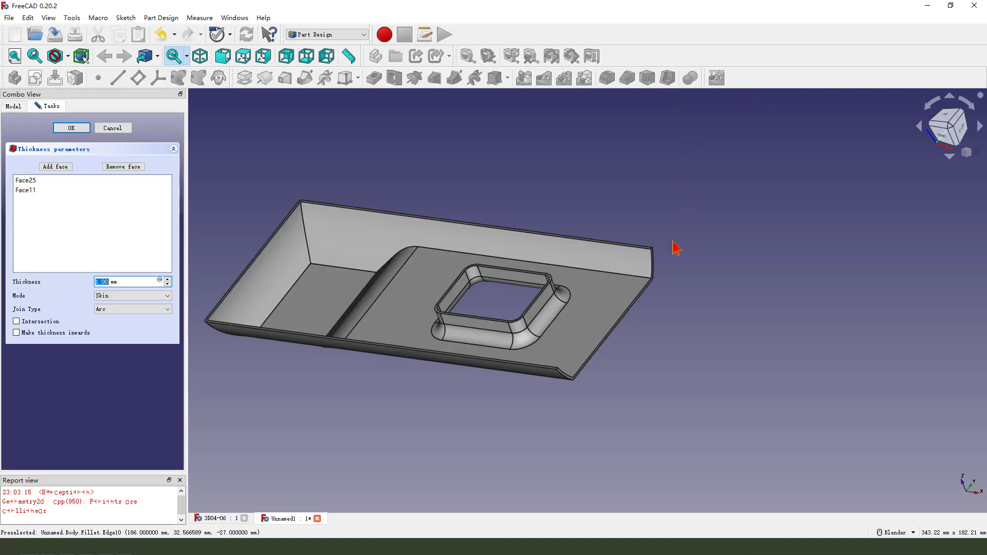
pyautogui.click(17, 333)
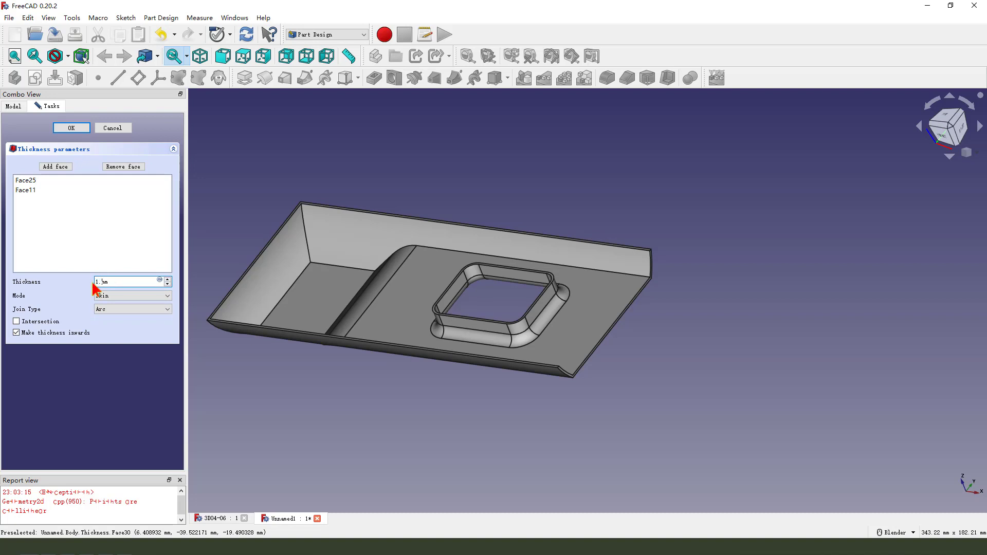
pyautogui.click(72, 127)
# Pad the top rim face of the wall around the window by 5 mm.
pyautogui.moveTo(555, 308); pyautogui.dragTo(619, 306, button='middle')
pyautogui.scroll(2, 619, 307)
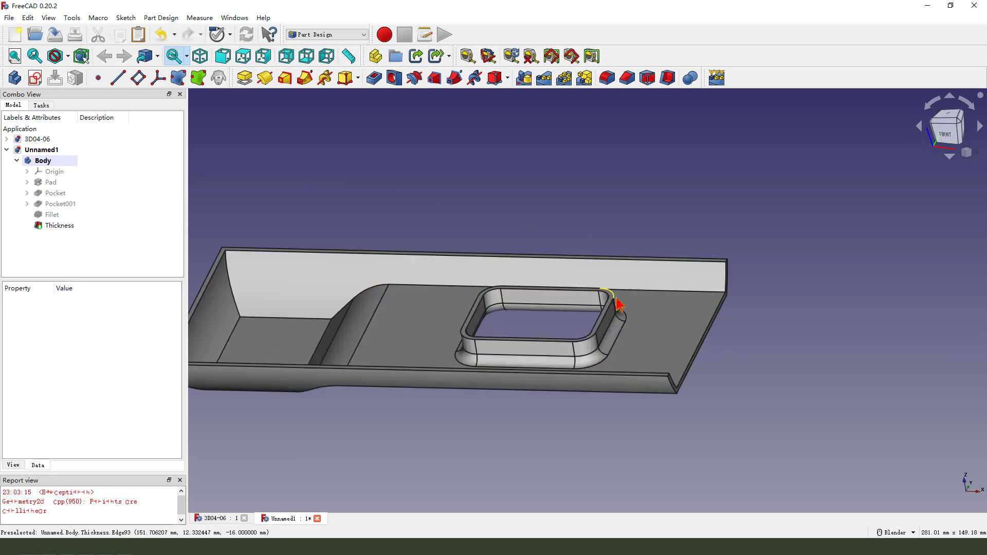
pyautogui.scroll(2, 613, 299)
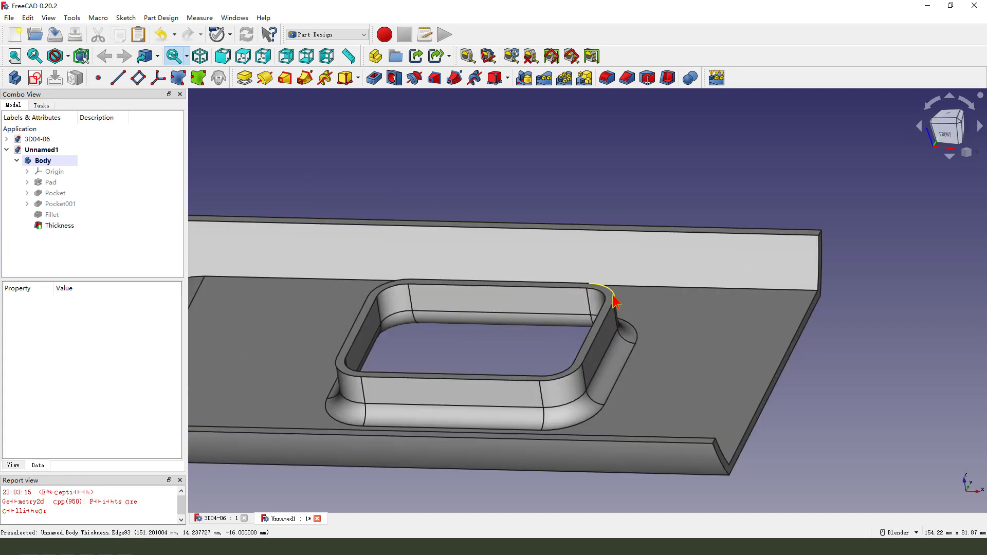
pyautogui.click(615, 295)
pyautogui.scroll(-2, 663, 282)
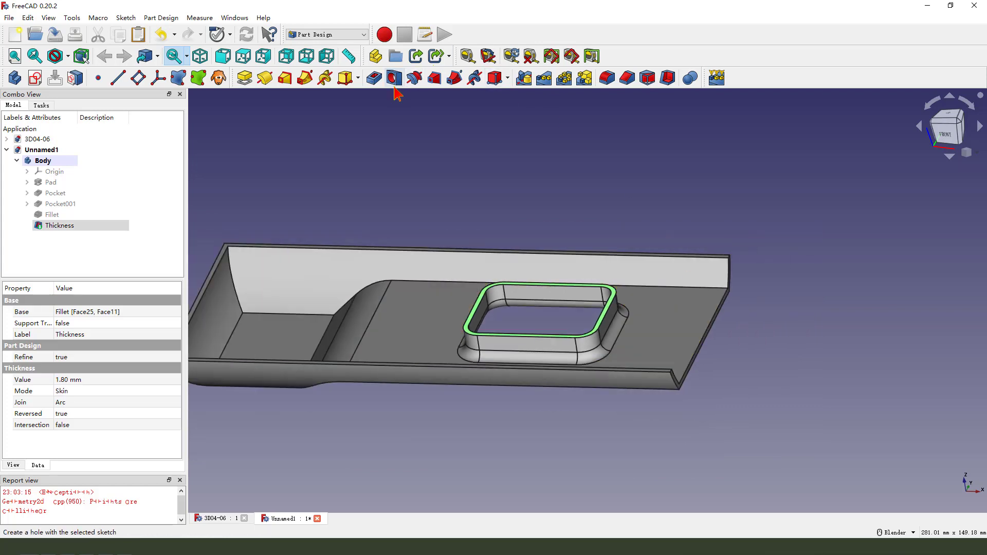
pyautogui.click(245, 78)
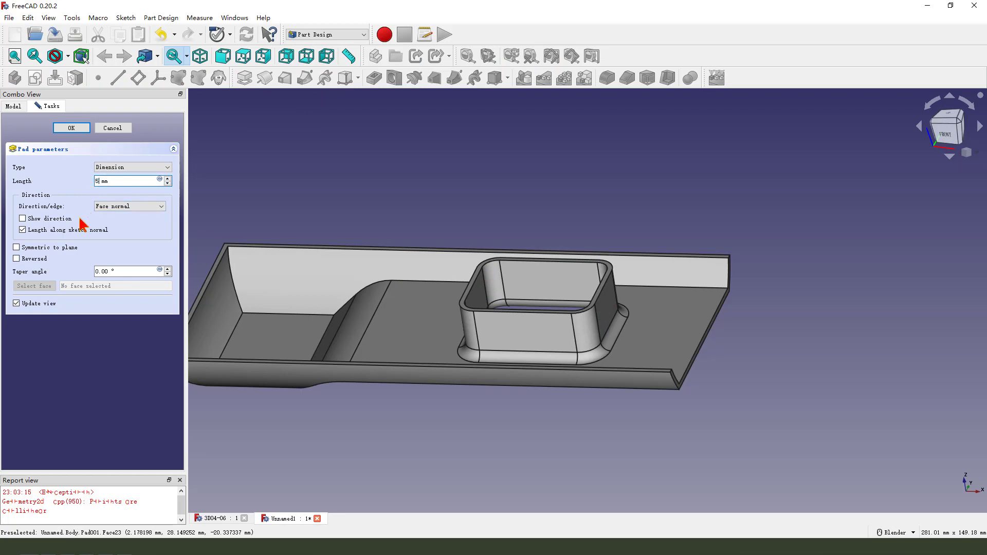
pyautogui.click(75, 128)
# Start a new sketch on the top rim face of the cover's outer walls.
pyautogui.moveTo(635, 324); pyautogui.dragTo(577, 353, button='middle')
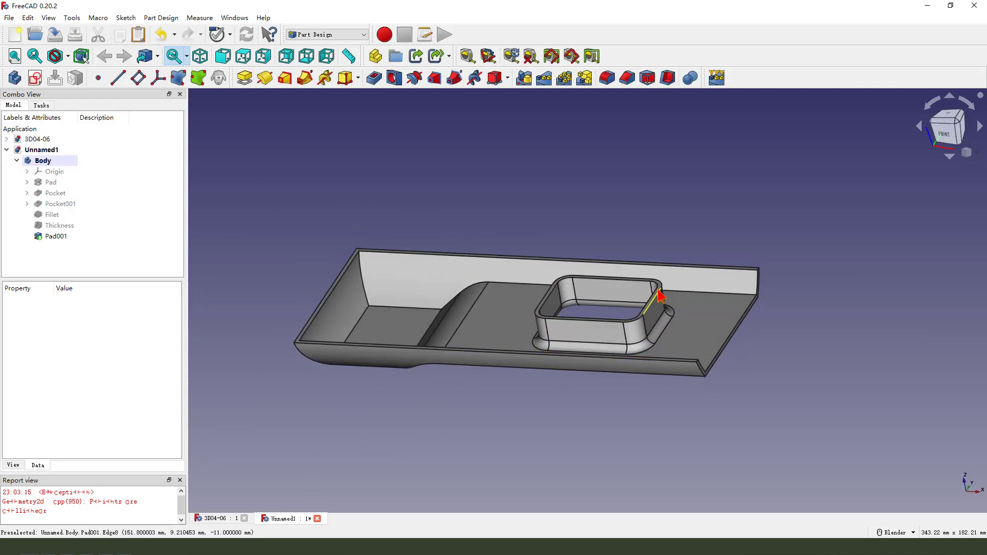
pyautogui.moveTo(459, 391); pyautogui.dragTo(404, 400, button='middle')
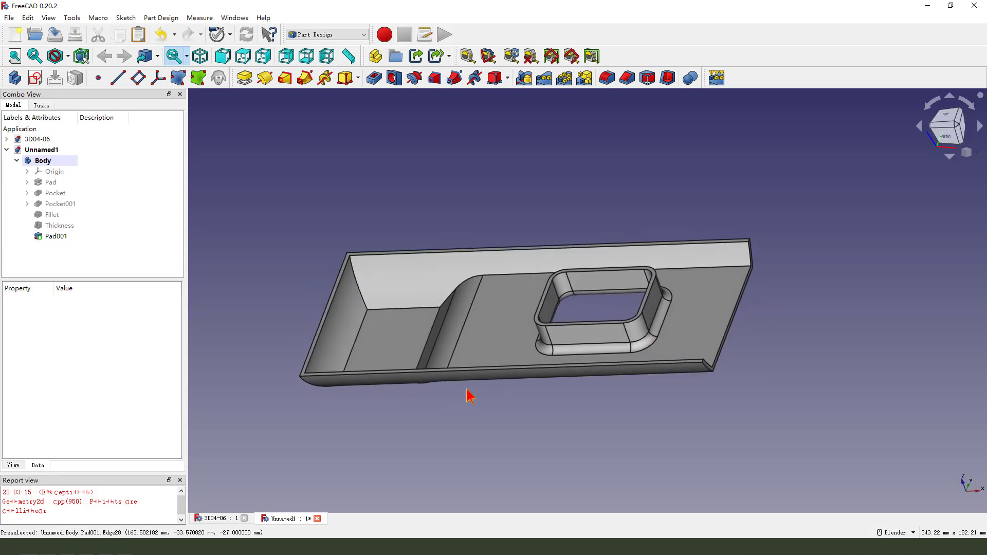
pyautogui.moveTo(472, 401); pyautogui.dragTo(467, 399, button='middle')
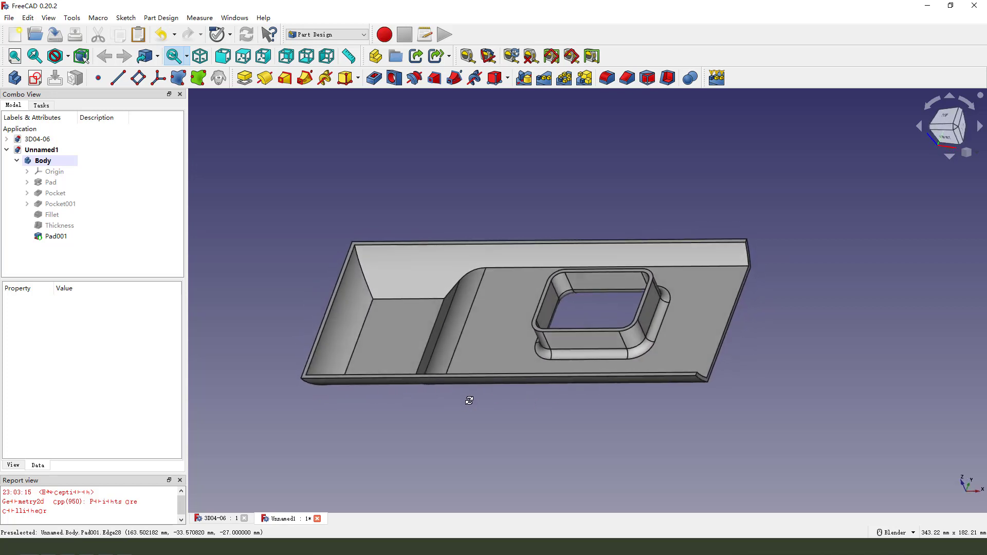
pyautogui.scroll(2, 359, 242)
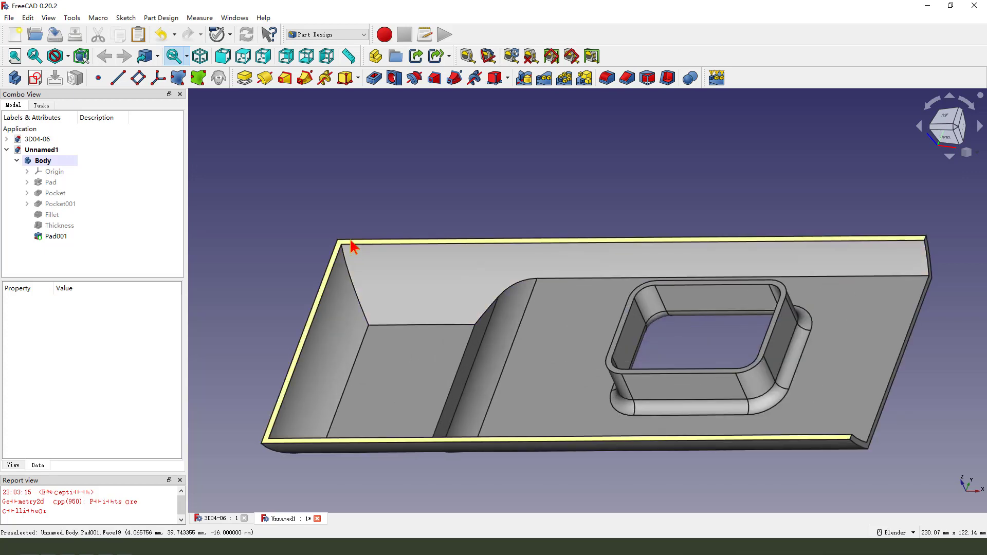
pyautogui.click(352, 250)
pyautogui.scroll(-2, 352, 251)
pyautogui.click(36, 78)
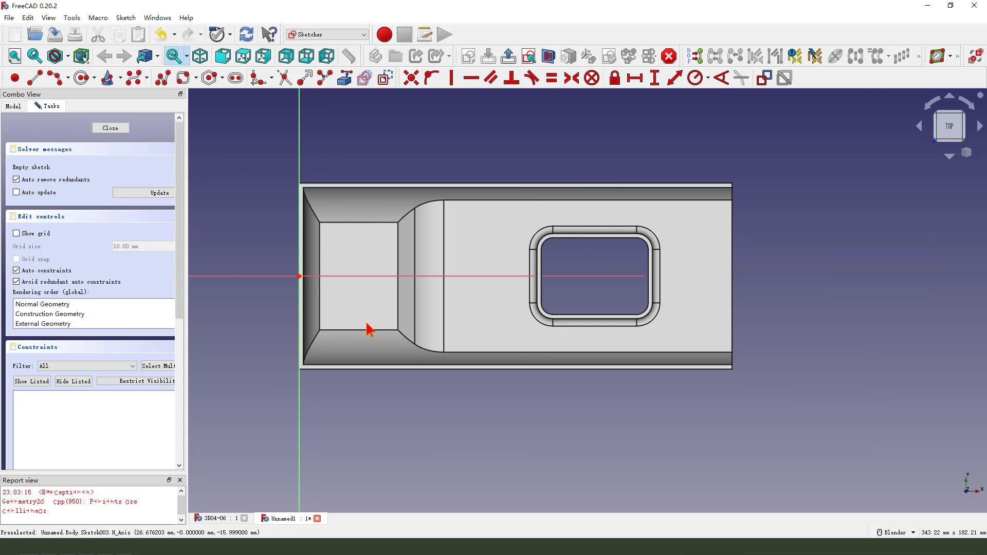
# Sketch a vertical slot across the upper wall near the closed end, about 3 mm in radius and 13 mm between arc centres.
pyautogui.scroll(1, 350, 237)
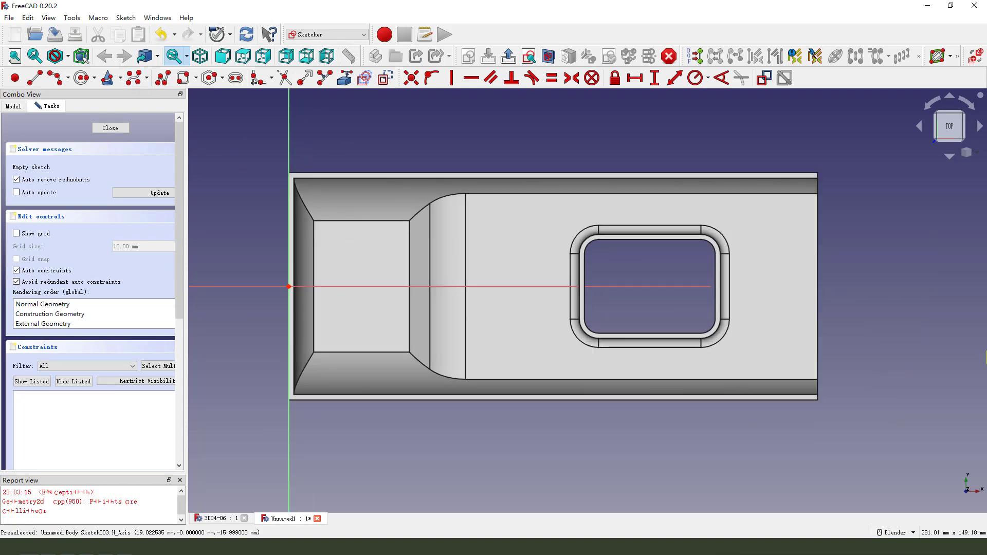
pyautogui.click(236, 79)
pyautogui.click(363, 204)
pyautogui.scroll(2, 366, 185)
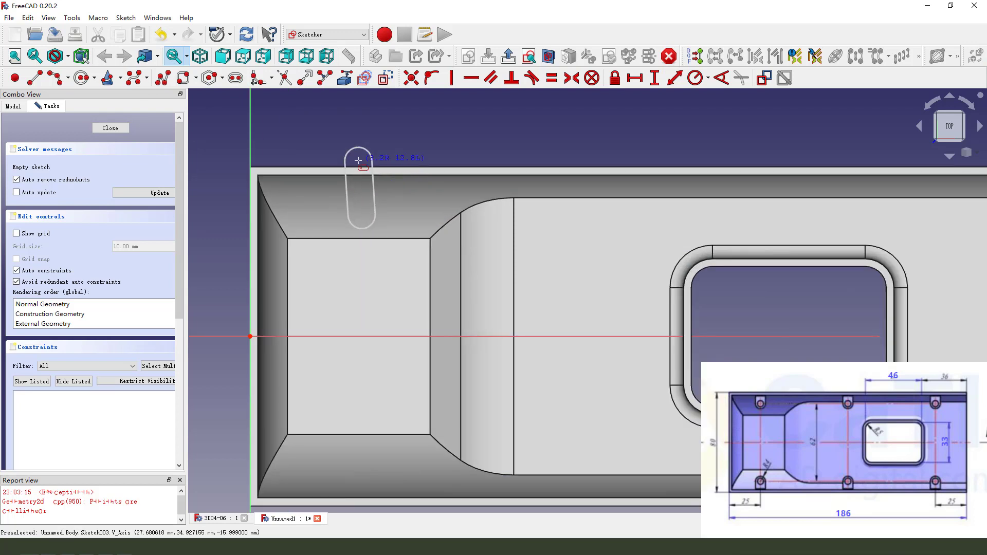
pyautogui.click(364, 167)
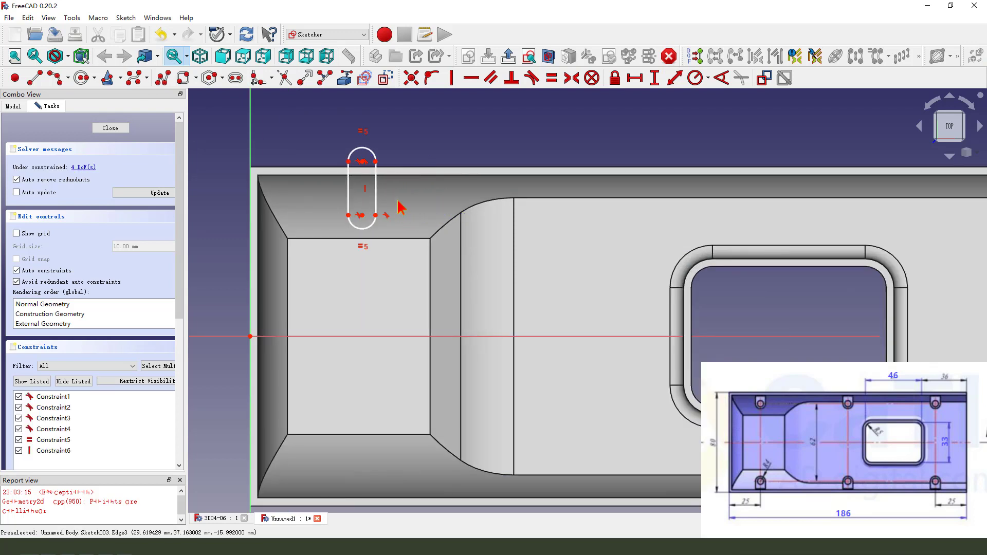
# Sketch a second vertical slot across the lower wall near the closed end, about 4.4 mm in radius and 17.7 mm between arc centres.
pyautogui.scroll(-1, 401, 208)
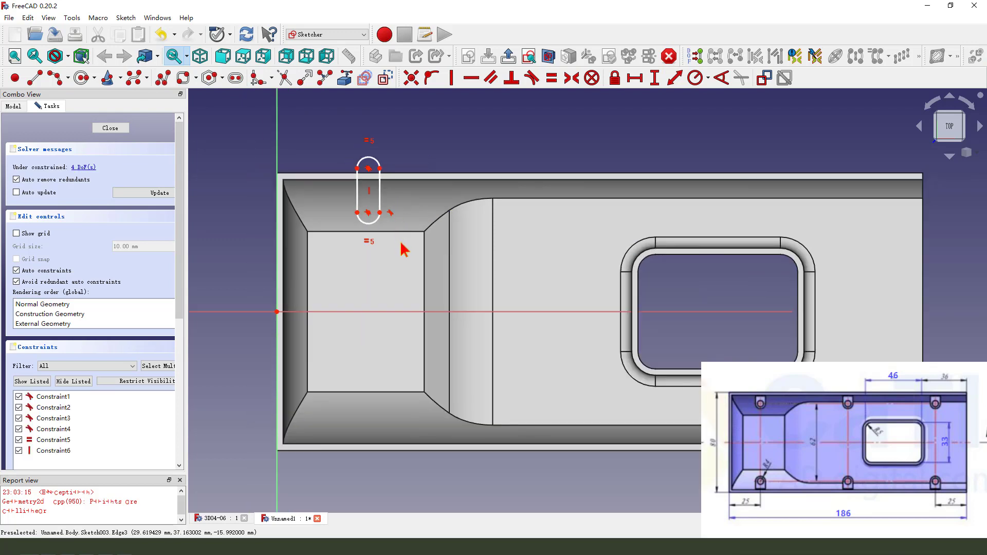
pyautogui.scroll(-1, 410, 233)
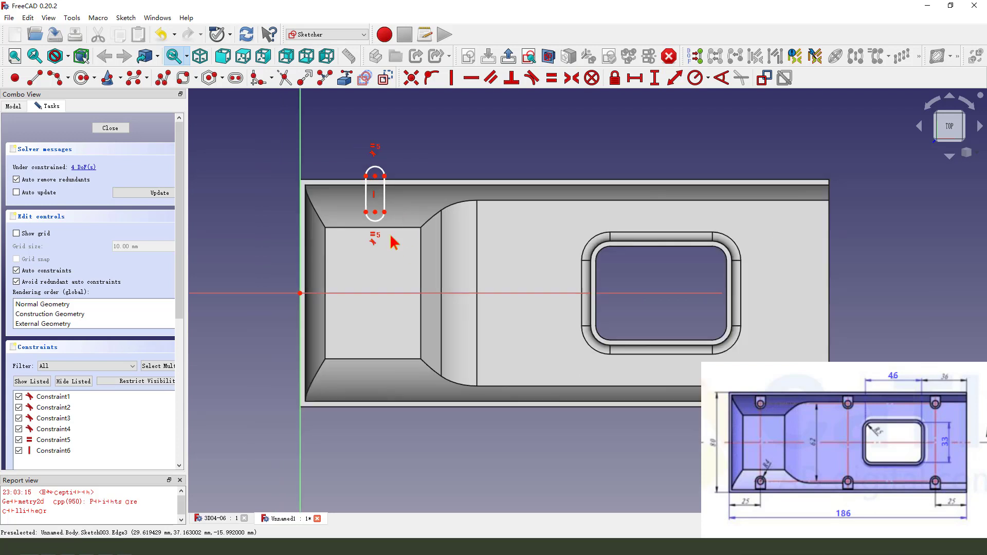
pyautogui.click(236, 78)
pyautogui.click(369, 375)
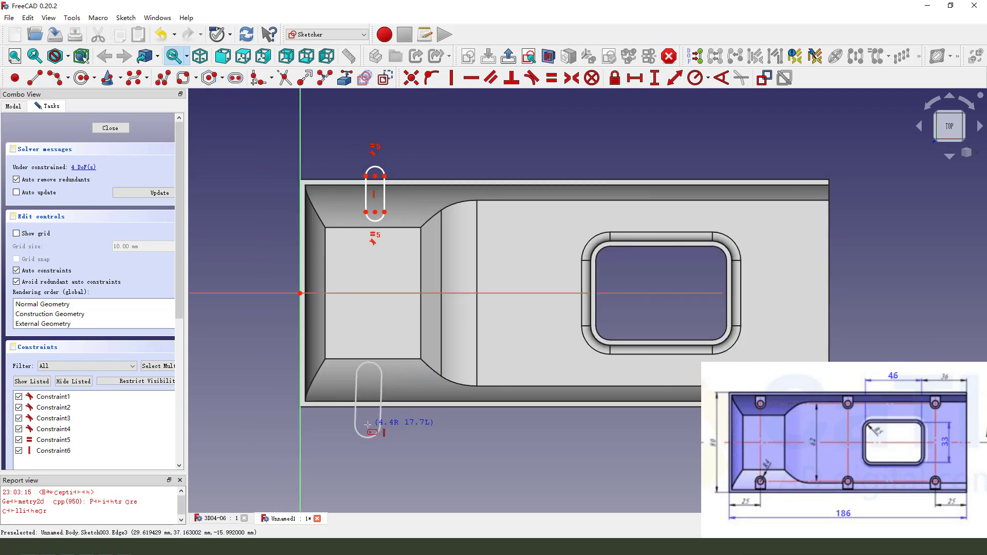
pyautogui.click(369, 426)
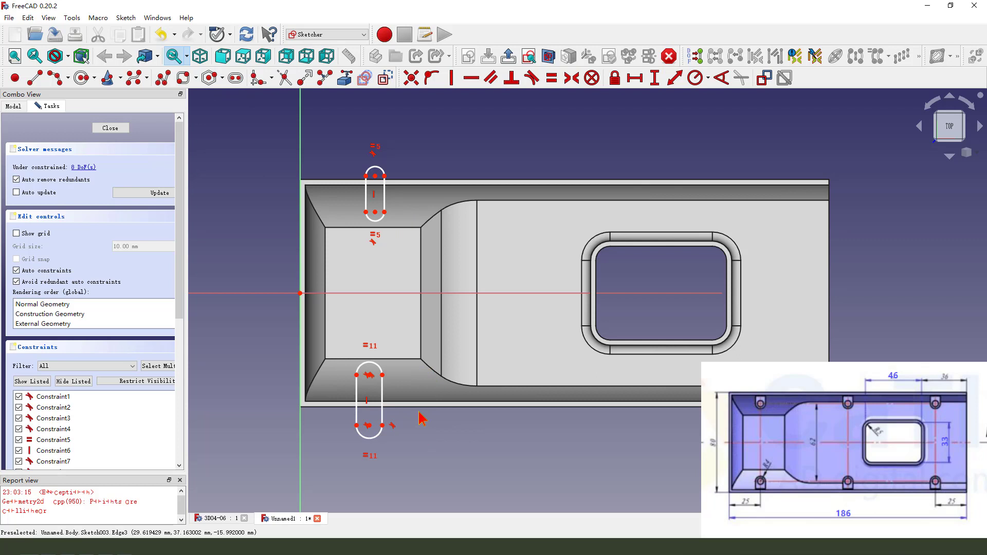
# Align the inner arc centres of the two slots vertically and constrain the slots' end arcs to equal radii.
pyautogui.click(375, 212)
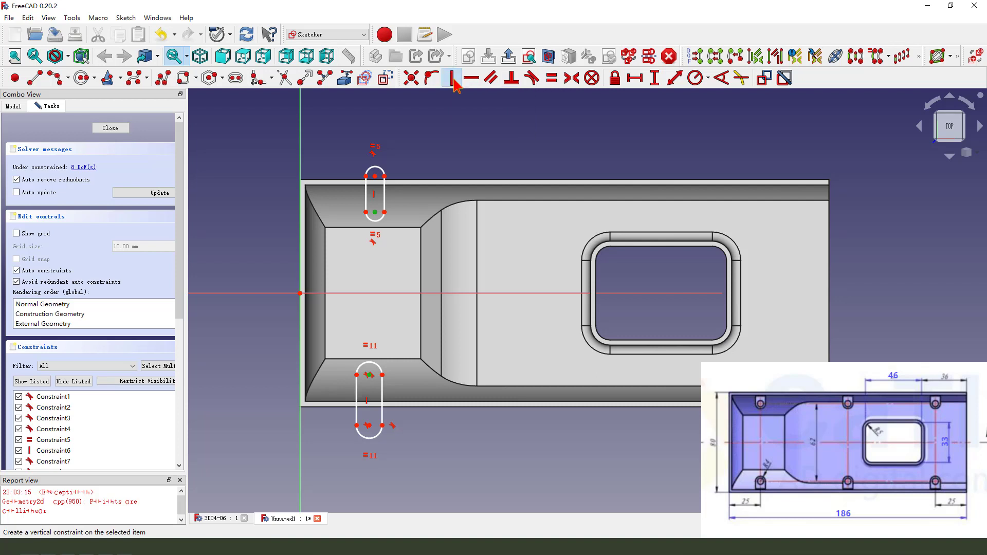
pyautogui.click(452, 79)
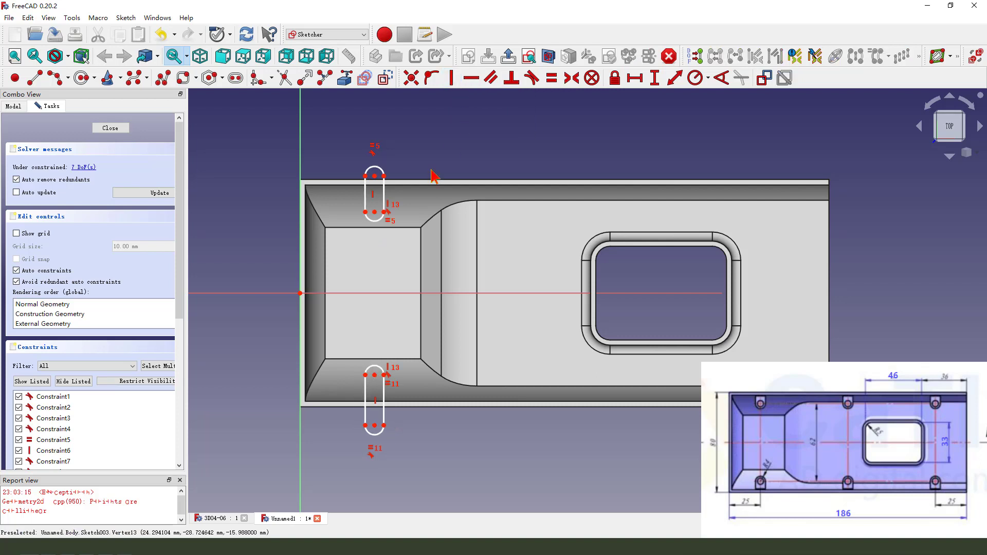
pyautogui.click(380, 172)
pyautogui.click(383, 433)
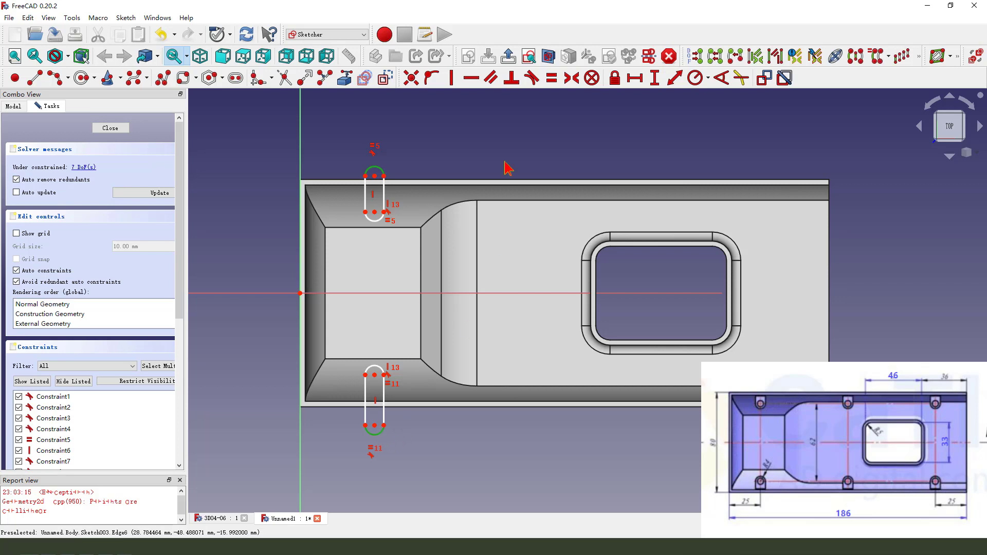
pyautogui.click(551, 78)
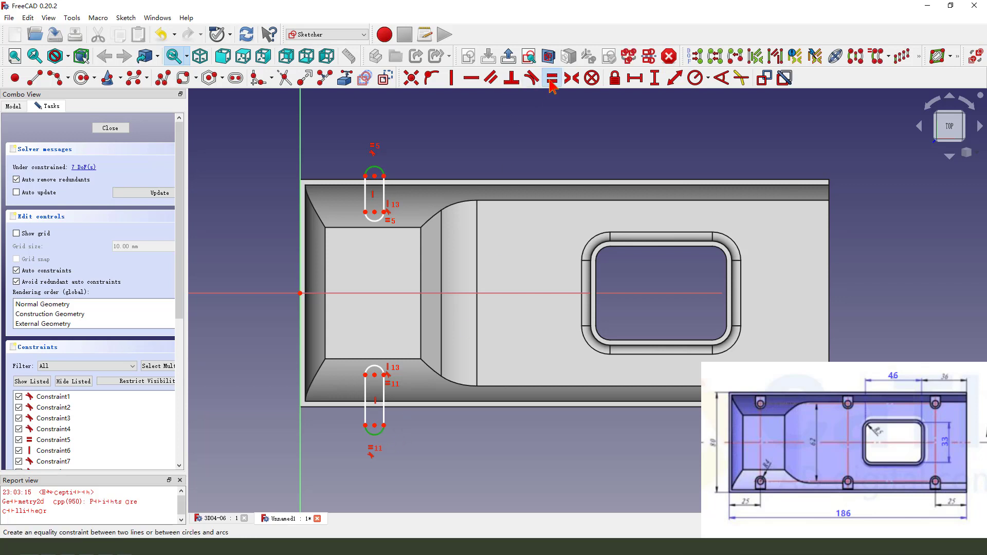
# Set the horizontal distance from the origin to the upper slot's inner arc centre to 25 mm and place the dimension above the cover.
pyautogui.click(375, 212)
pyautogui.click(300, 293)
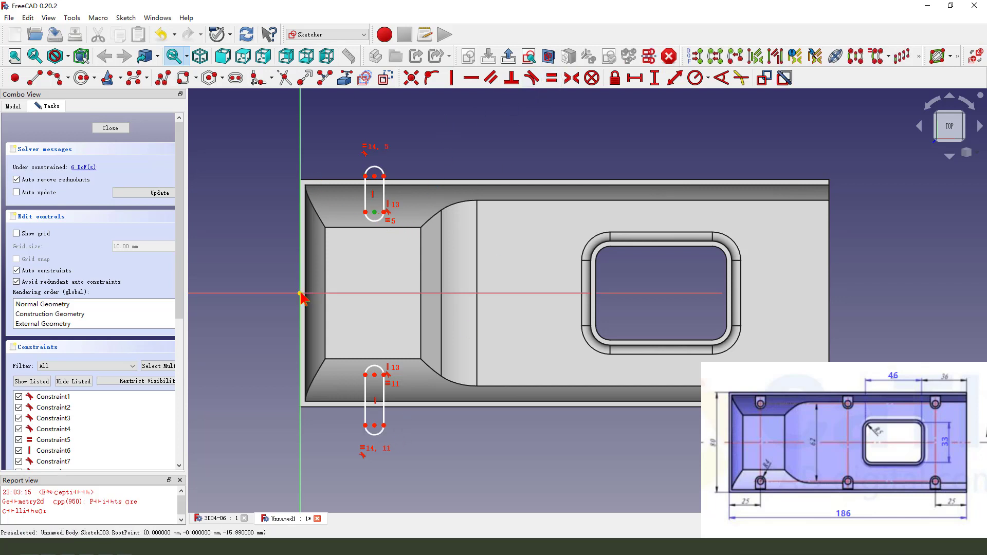
pyautogui.click(633, 80)
pyautogui.write('25')
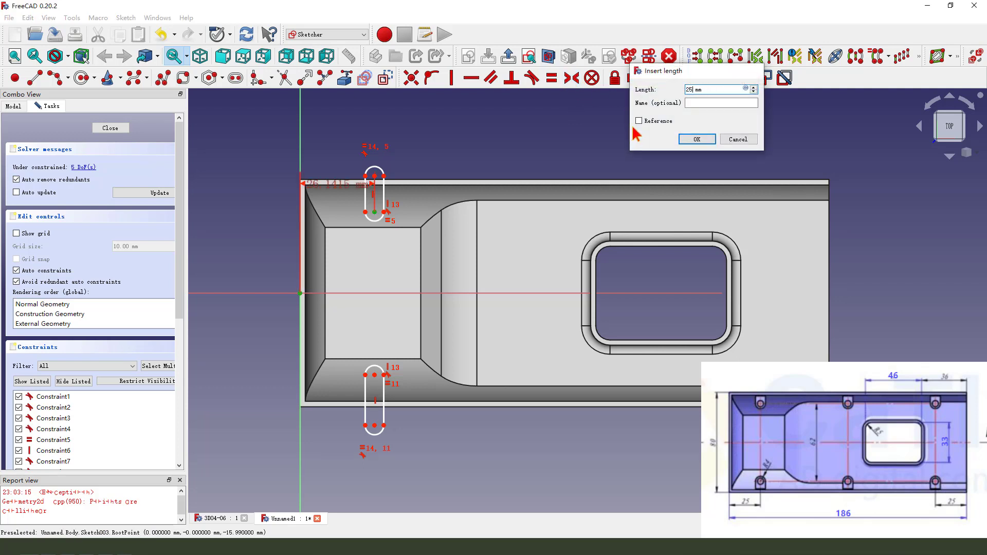
pyautogui.press('Return')
pyautogui.moveTo(329, 191); pyautogui.dragTo(329, 140)
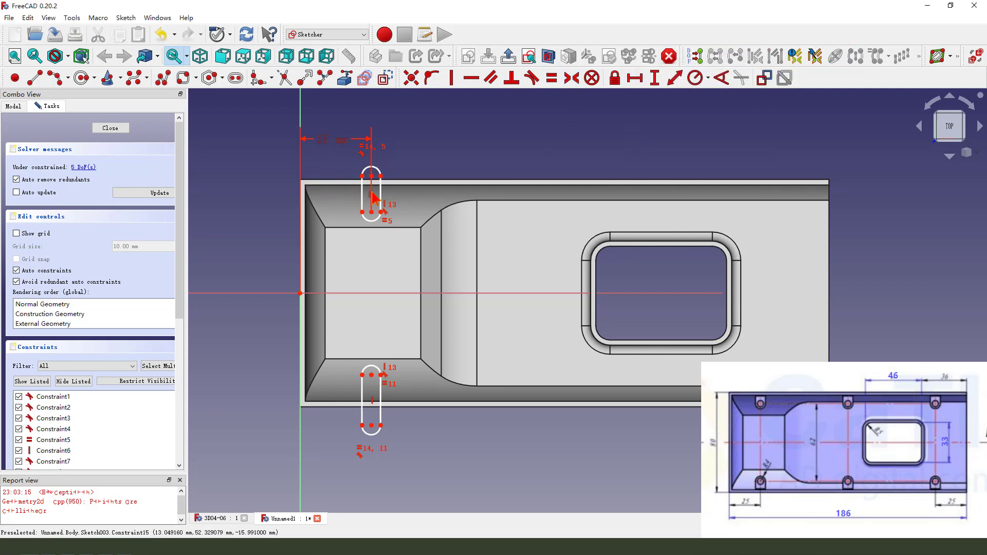
# Set the vertical distance between the two slots' inner arc centres to 62 mm.
pyautogui.click(372, 212)
pyautogui.click(371, 373)
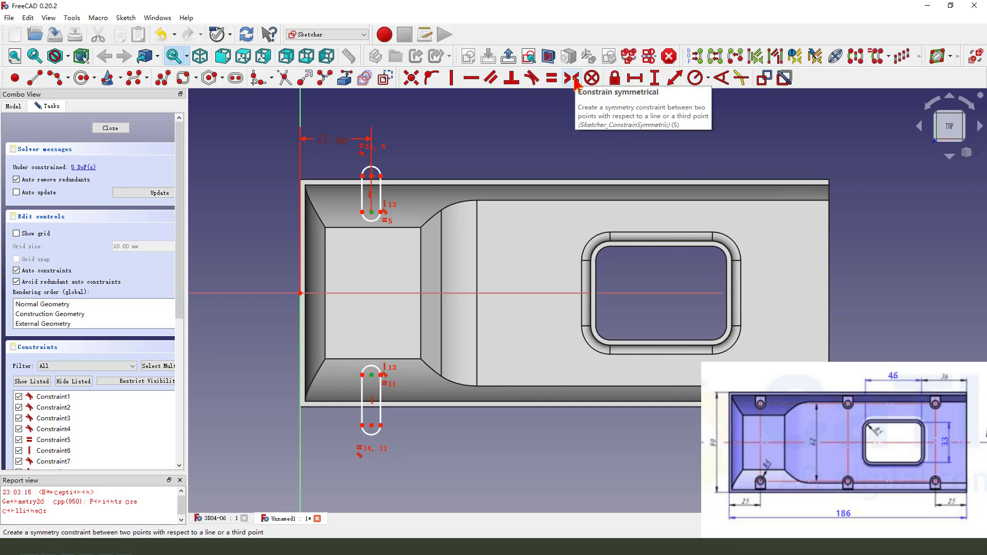
pyautogui.click(654, 79)
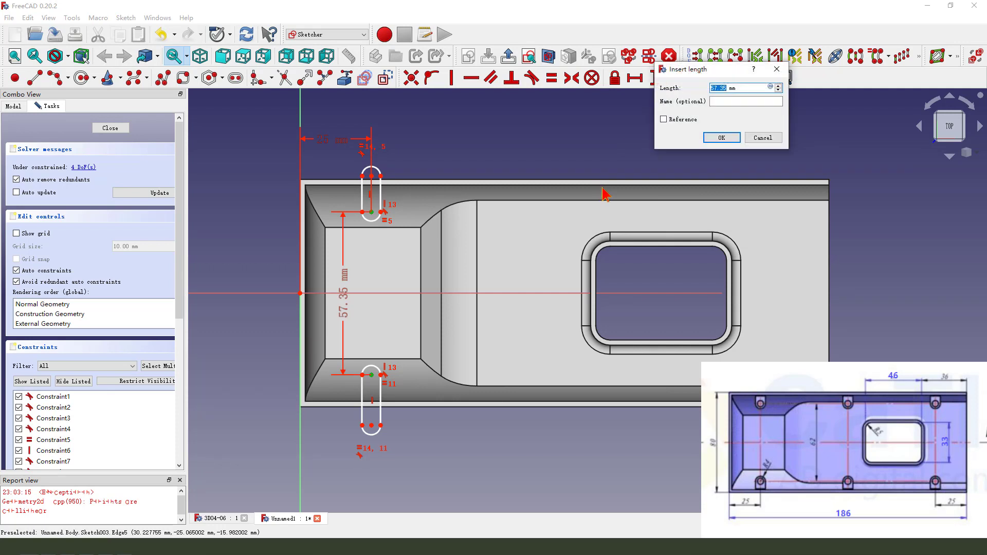
pyautogui.write('62')
pyautogui.press('Return')
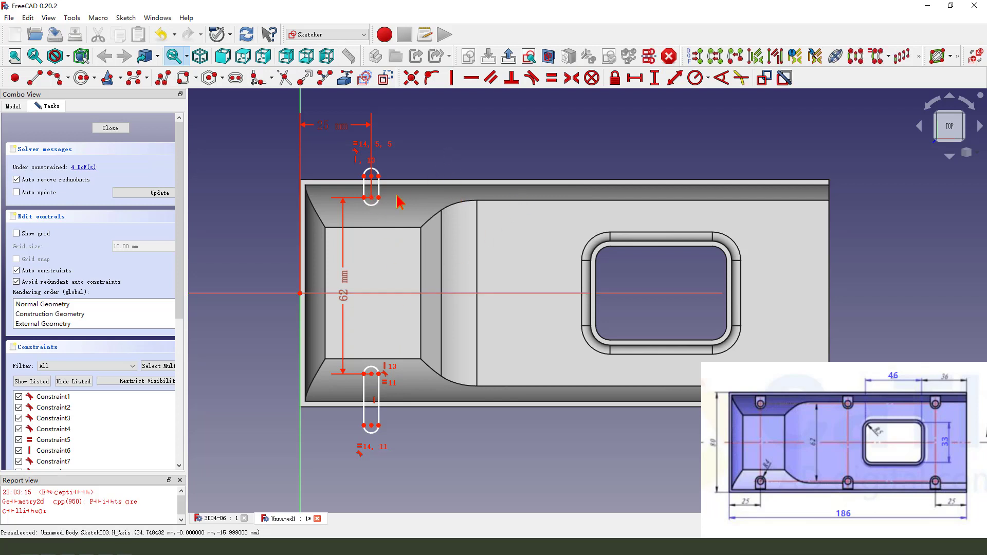
# Constrain the two slots' inner arc centres to be symmetric about the horizontal axis.
pyautogui.click(372, 198)
pyautogui.click(371, 374)
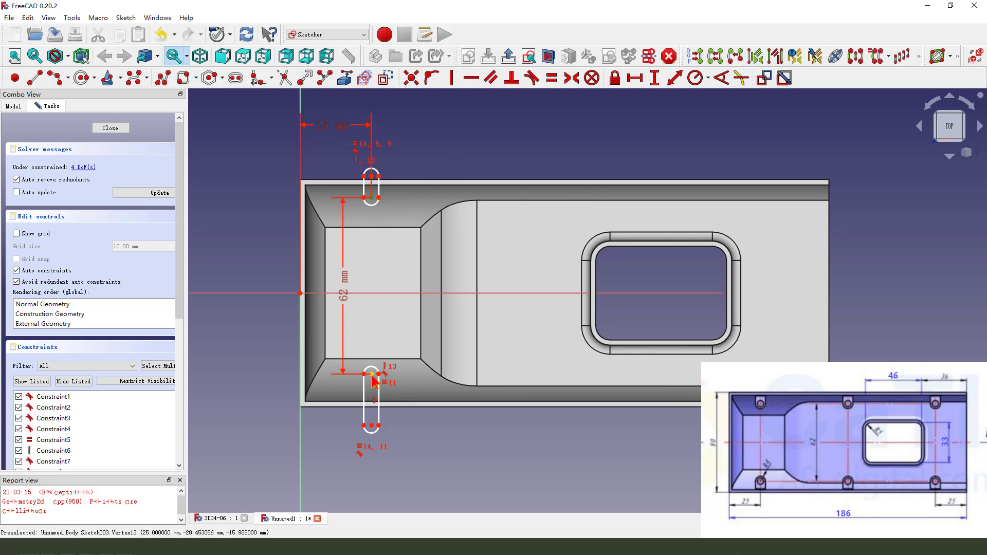
pyautogui.click(394, 294)
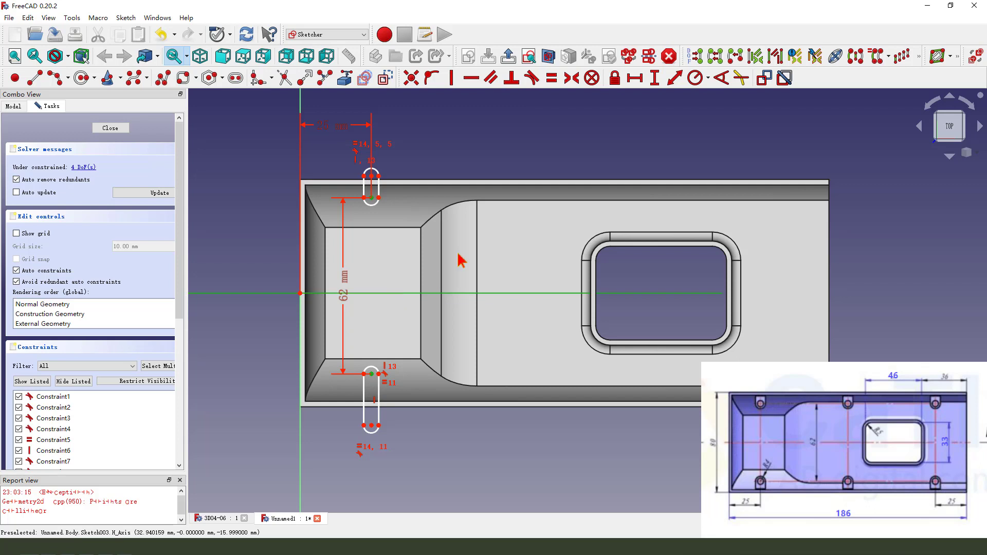
pyautogui.click(571, 78)
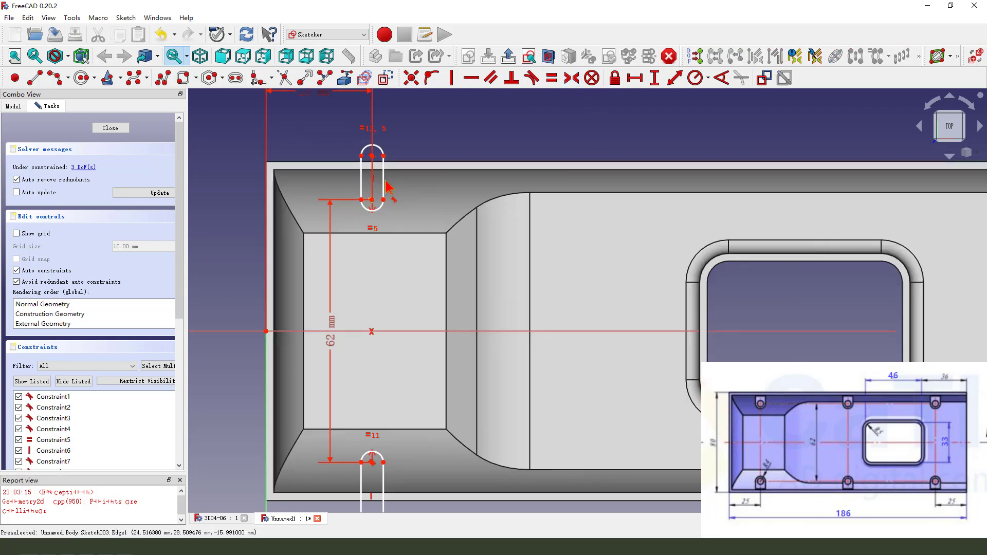
# Convert the outer end arcs of both slots to construction geometry.
pyautogui.scroll(4, 380, 185)
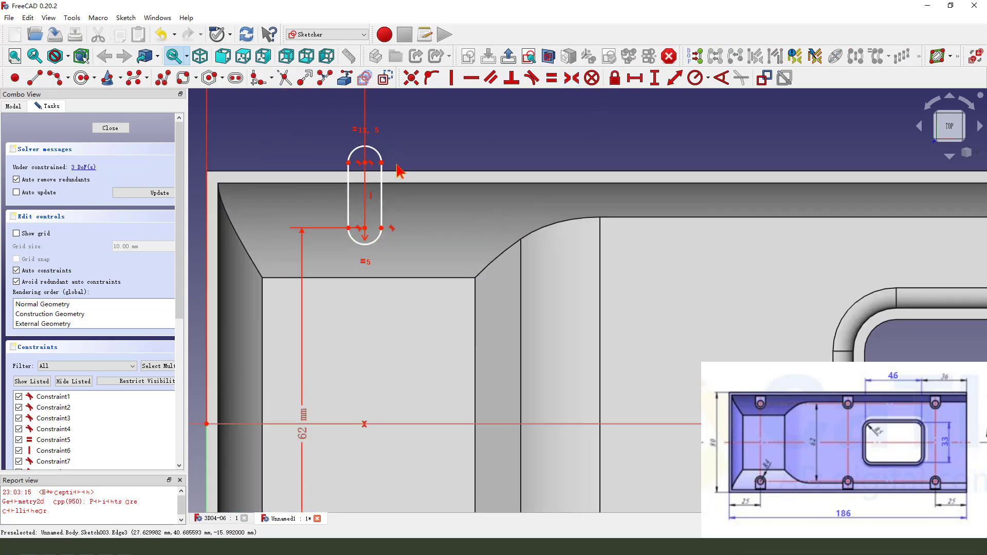
pyautogui.scroll(1, 378, 165)
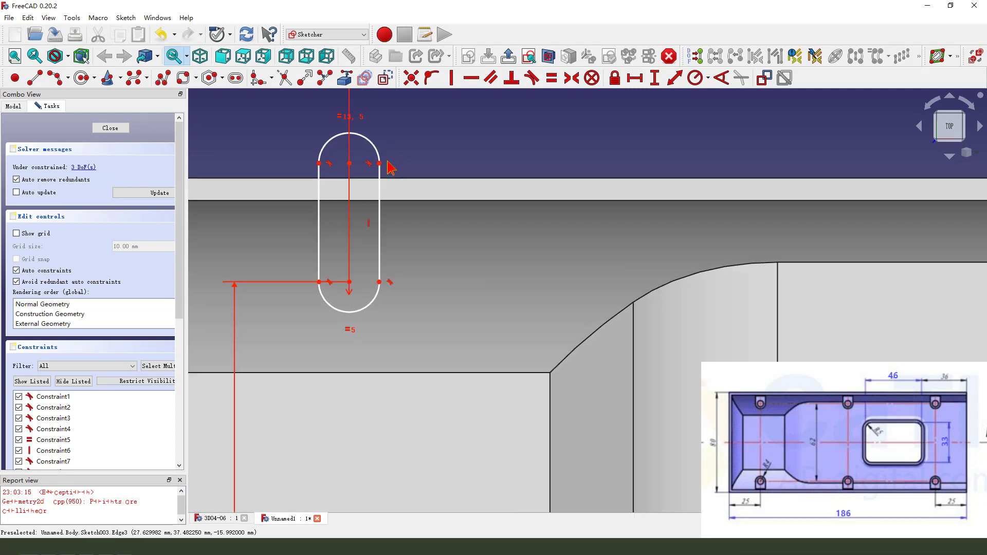
pyautogui.scroll(2, 389, 163)
pyautogui.scroll(-1, 404, 160)
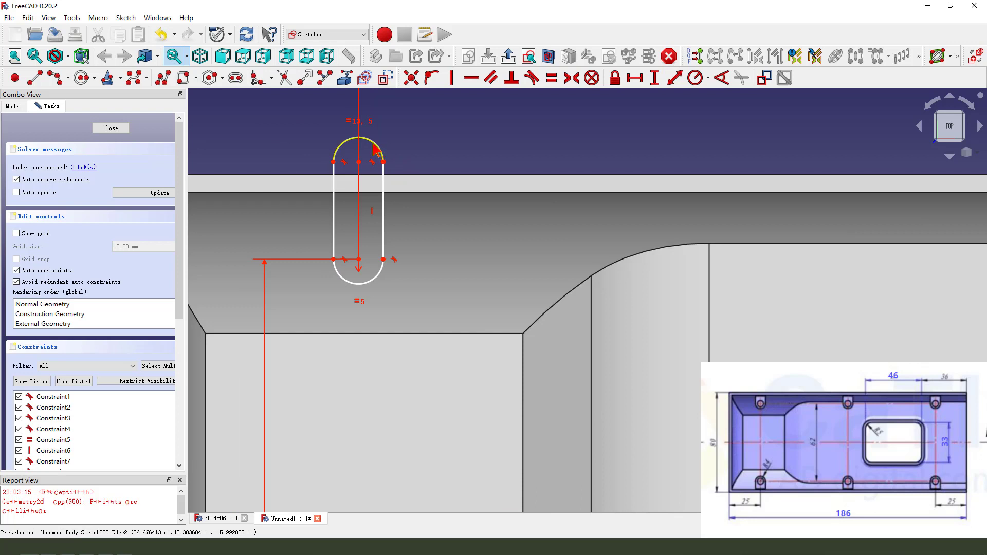
pyautogui.click(385, 78)
pyautogui.scroll(-7, 403, 415)
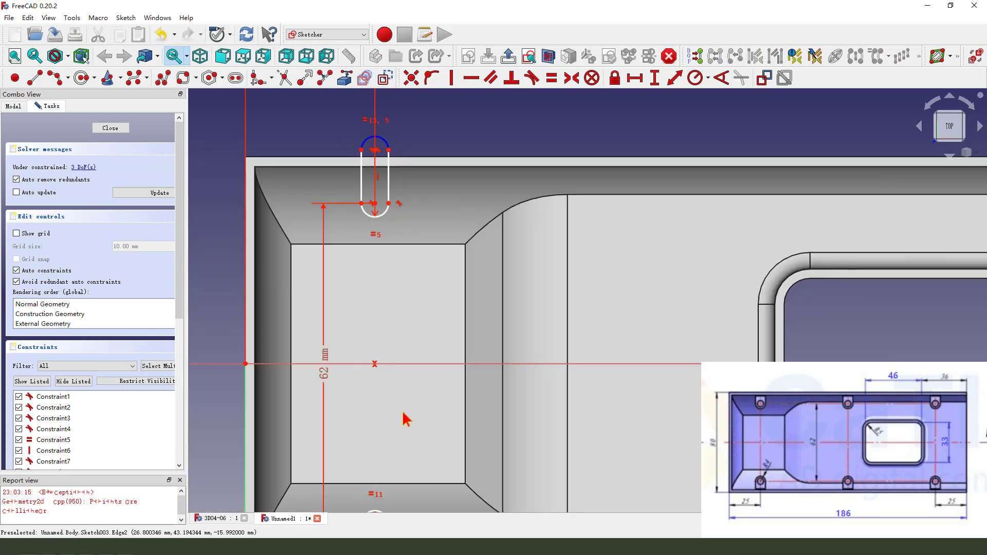
pyautogui.scroll(2, 389, 408)
pyautogui.scroll(1, 400, 483)
pyautogui.click(372, 499)
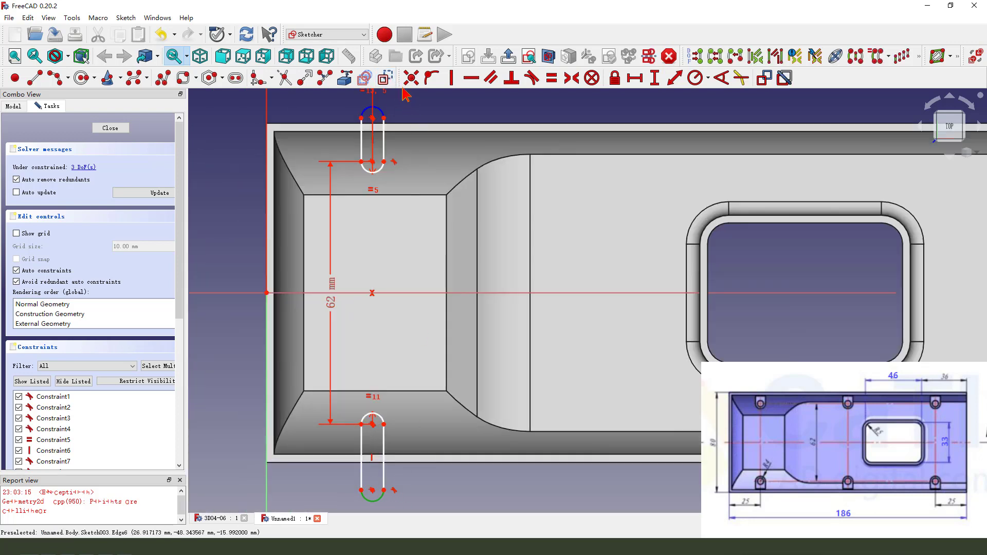
pyautogui.click(387, 78)
# Close both slot profiles with a straight line between the endpoints of each outer construction arc.
pyautogui.click(40, 79)
pyautogui.scroll(3, 380, 112)
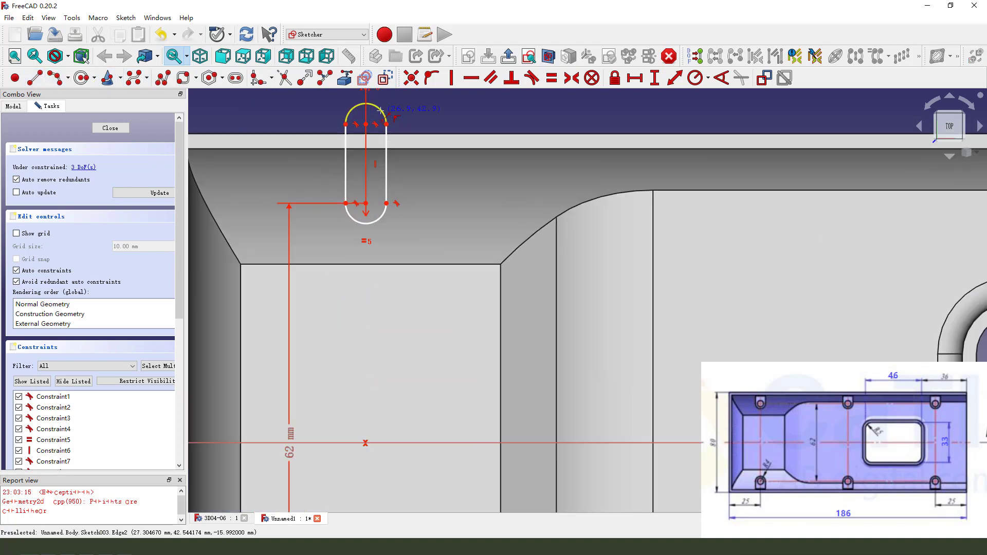
pyautogui.click(346, 124)
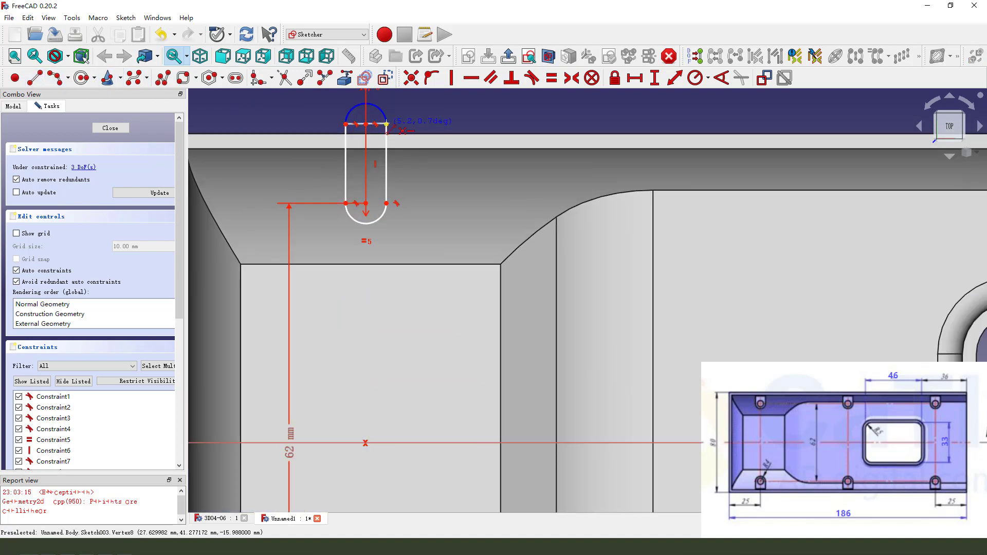
pyautogui.scroll(-3, 365, 185)
pyautogui.scroll(3, 363, 417)
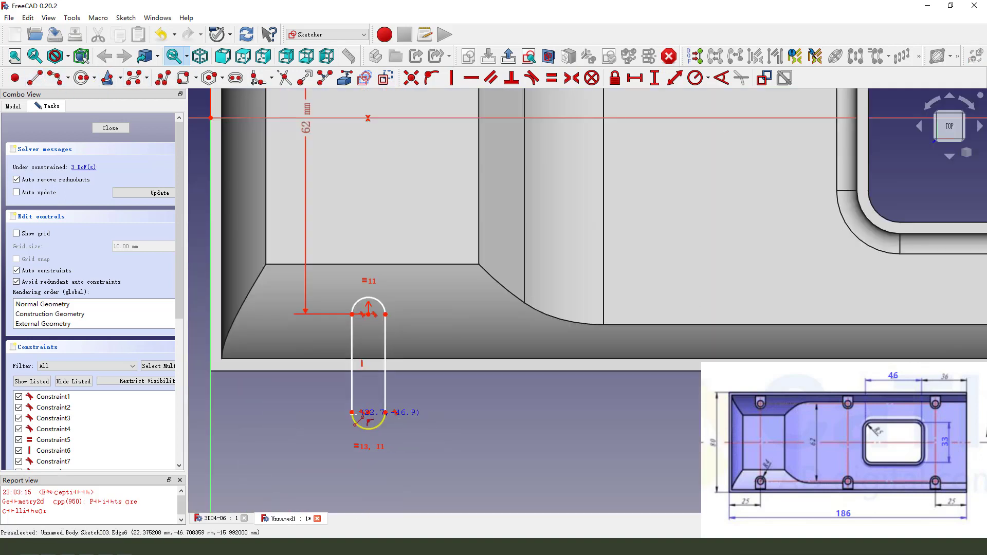
pyautogui.click(368, 412)
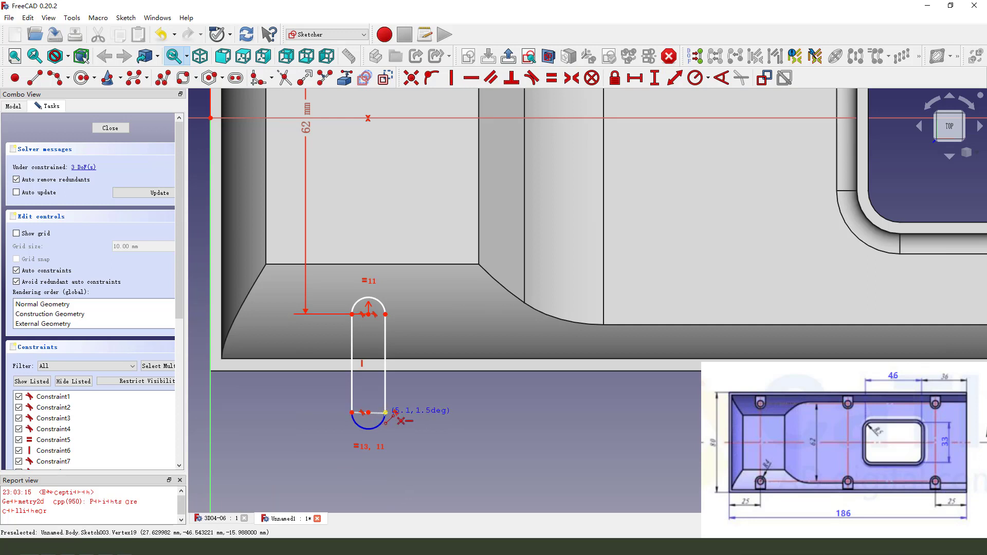
pyautogui.click(386, 412)
pyautogui.rightClick(441, 418)
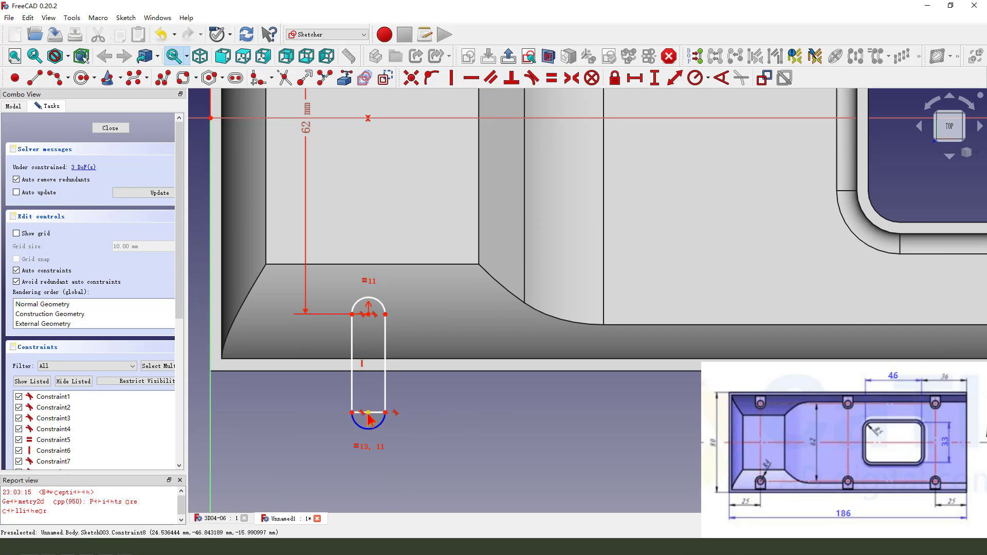
# Shorten the lower slot towards the wall and link the lower and upper inner wall edges into the sketch as external geometry.
pyautogui.scroll(2, 404, 386)
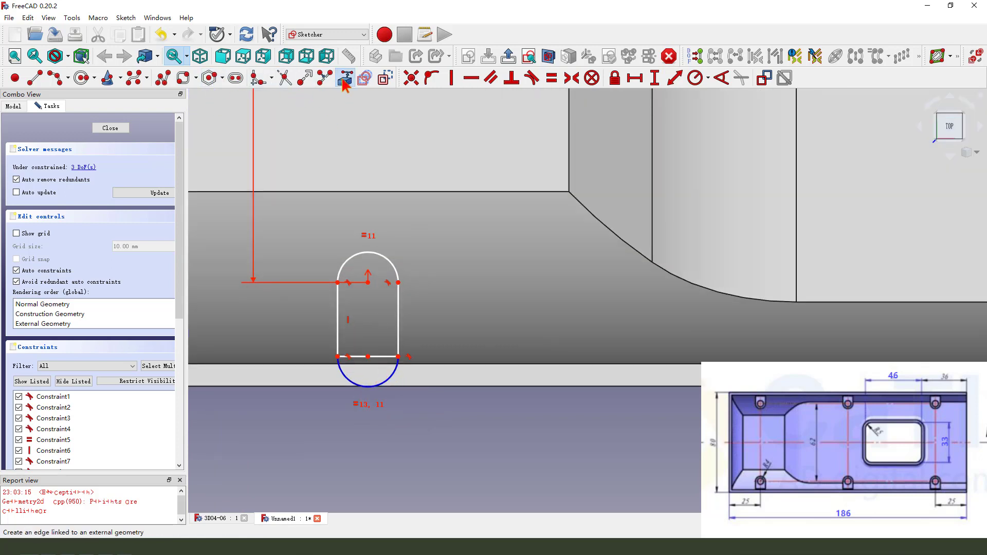
pyautogui.click(345, 78)
pyautogui.scroll(-2, 450, 396)
pyautogui.click(449, 391)
pyautogui.scroll(-3, 450, 391)
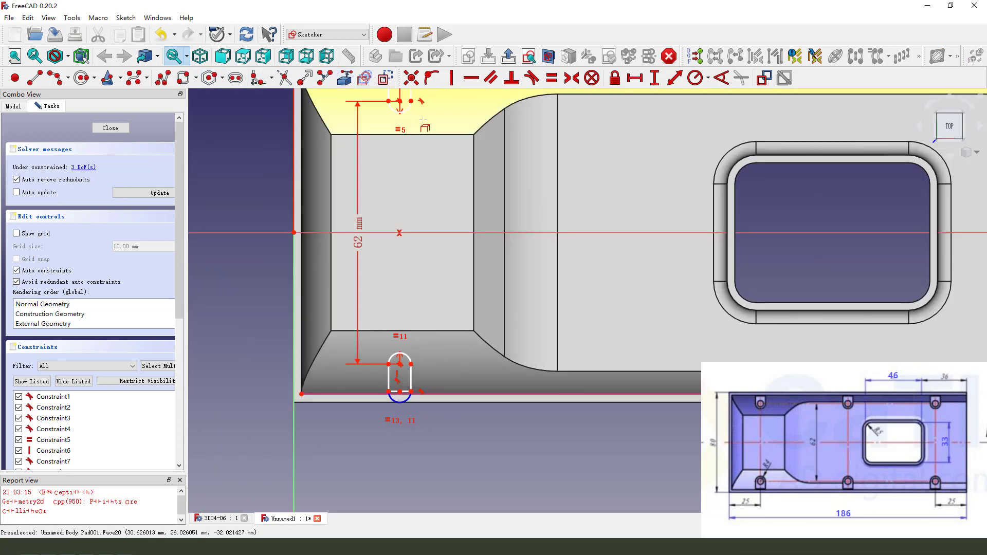
pyautogui.scroll(3, 424, 134)
pyautogui.click(424, 141)
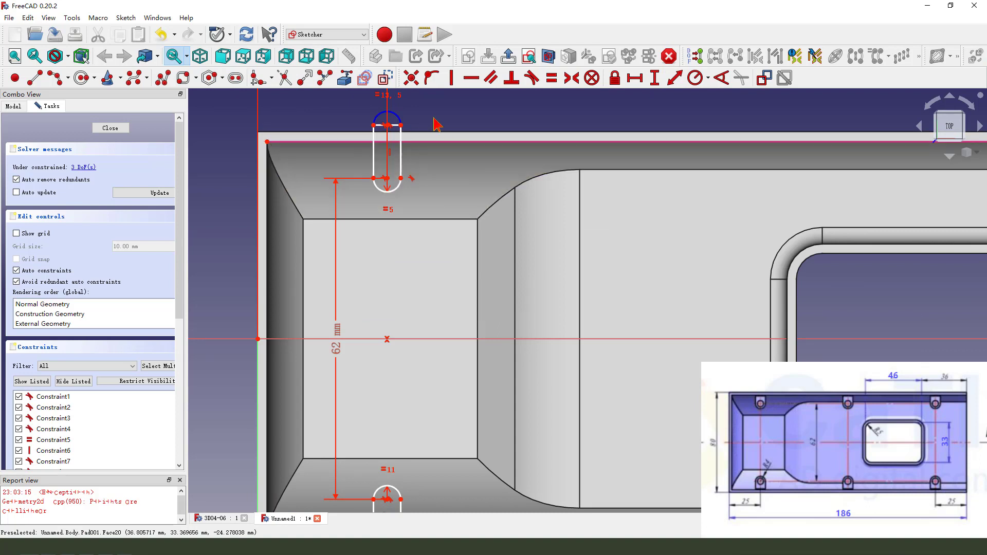
# Constrain the upper slot's closing-line endpoint and the lower slot's outer arc centre onto their linked inner wall edges.
pyautogui.scroll(2, 412, 139)
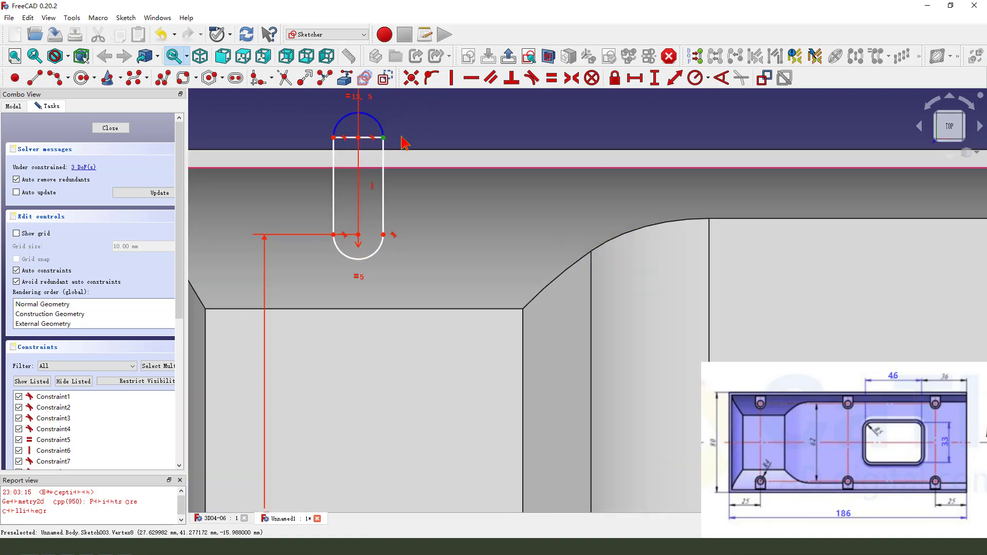
pyautogui.click(426, 167)
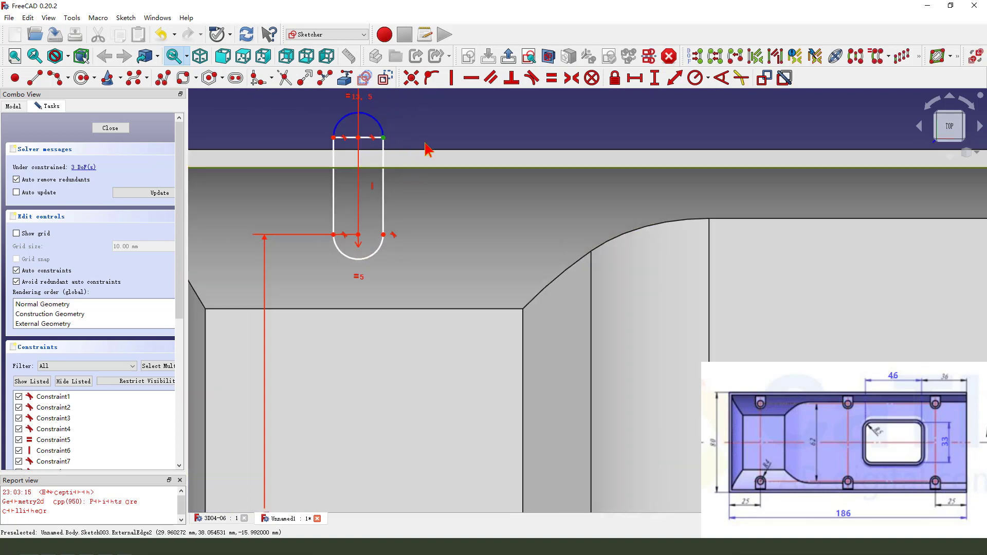
pyautogui.click(430, 84)
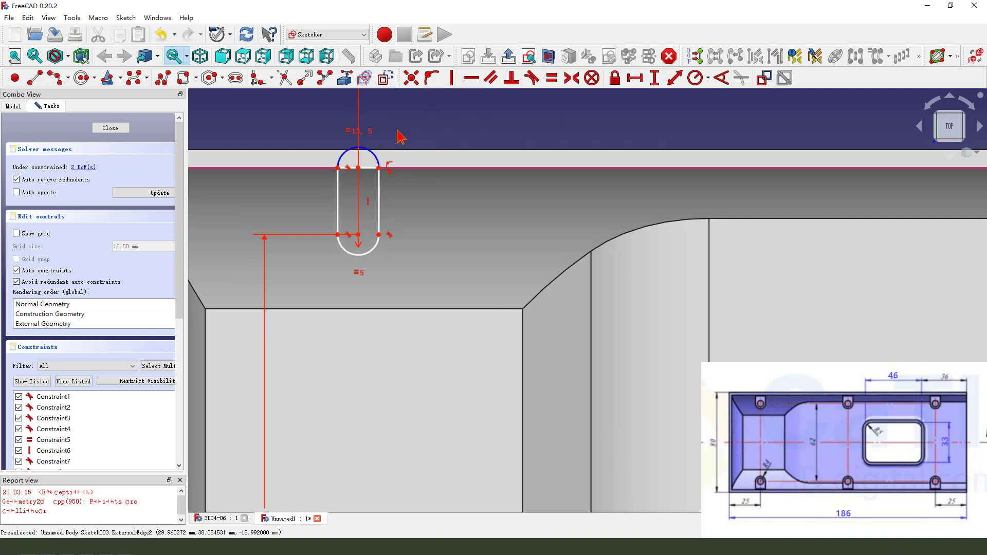
pyautogui.scroll(-5, 391, 434)
pyautogui.scroll(2, 390, 434)
pyautogui.click(376, 387)
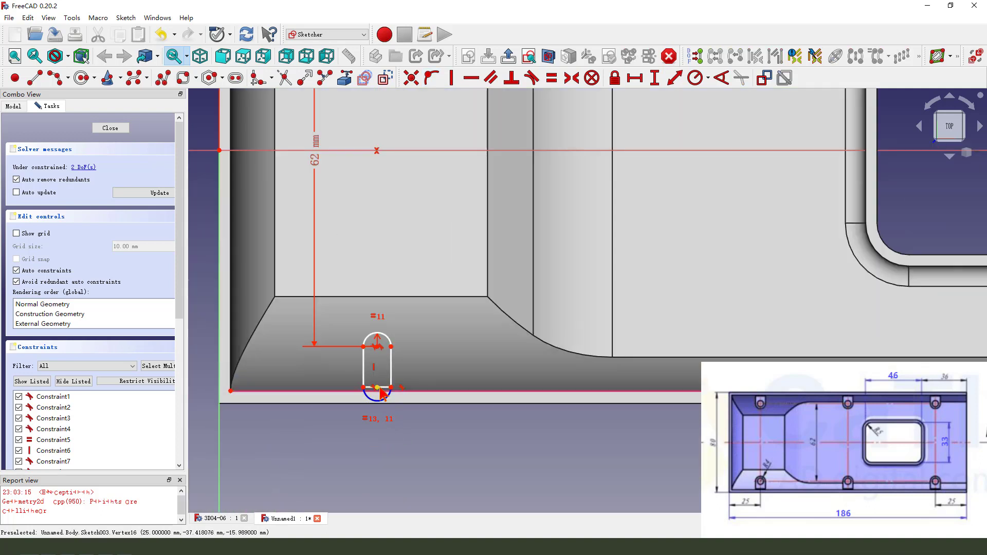
pyautogui.click(406, 398)
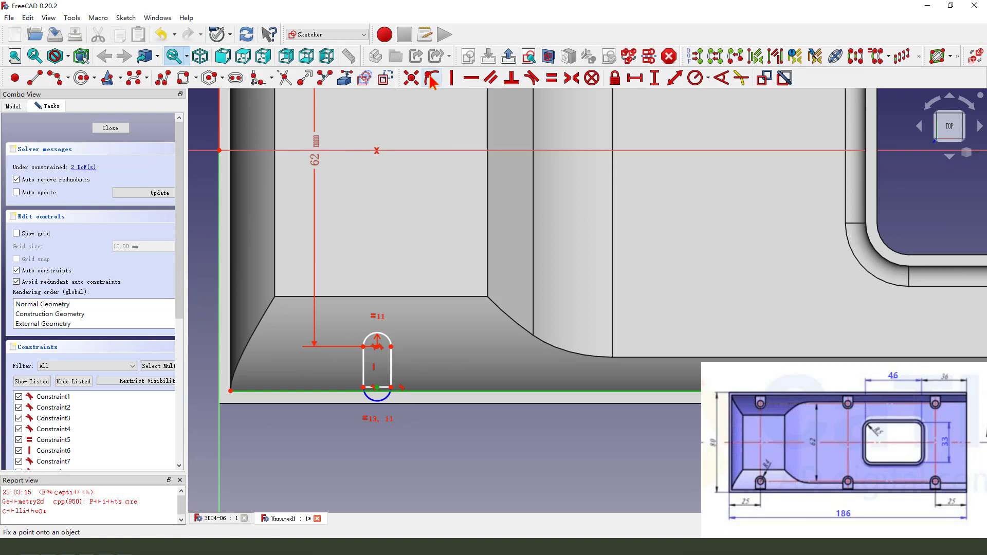
pyautogui.click(430, 77)
# Set the radius of the upper slot's inner arc to 4 mm and move the radius and slot spacing dimensions clear of the profiles.
pyautogui.scroll(-2, 412, 364)
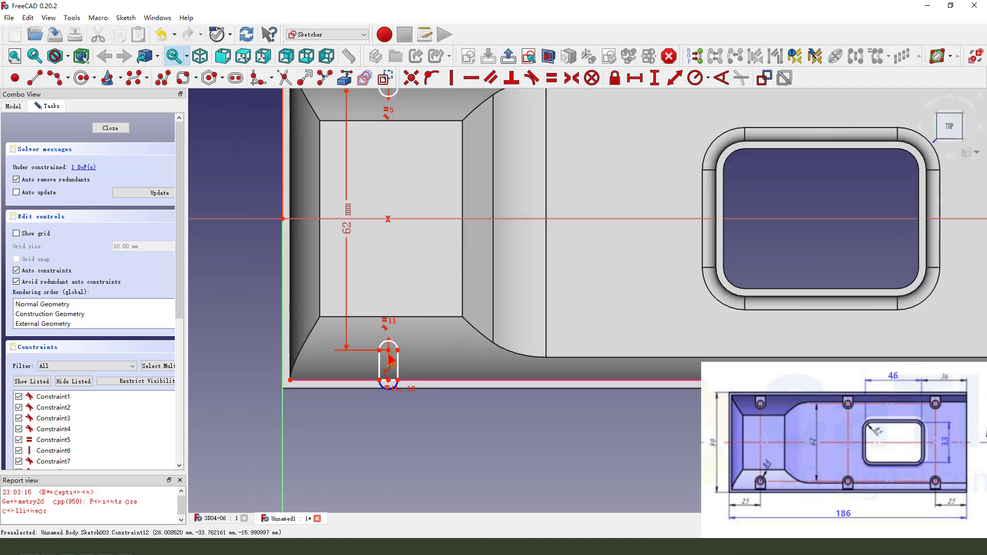
pyautogui.scroll(-3, 399, 277)
pyautogui.scroll(3, 408, 136)
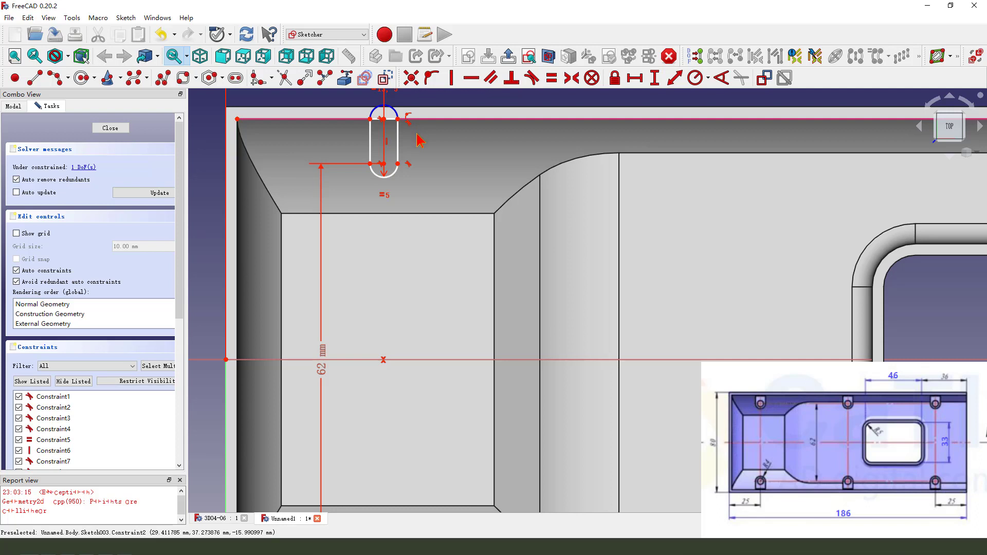
pyautogui.scroll(1, 419, 143)
pyautogui.click(381, 183)
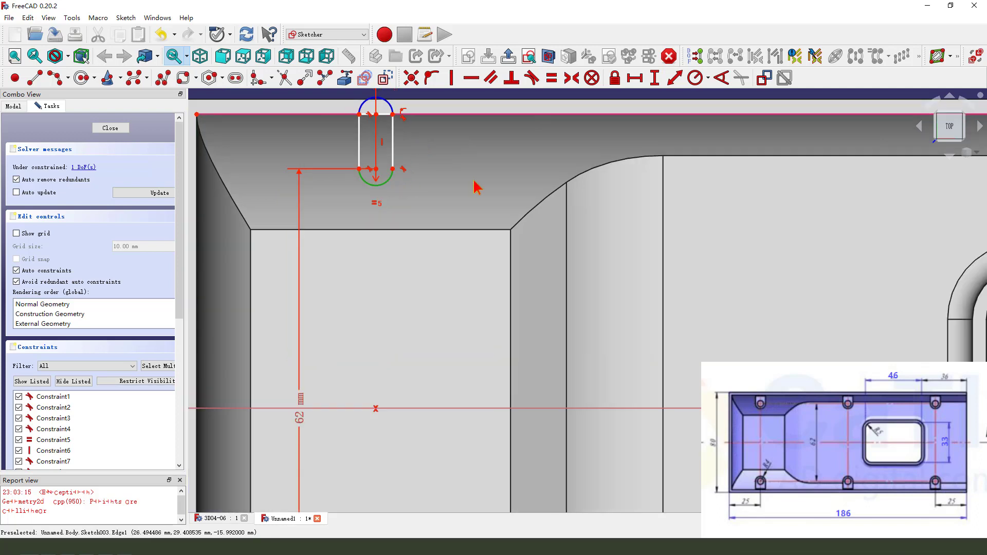
pyautogui.click(695, 77)
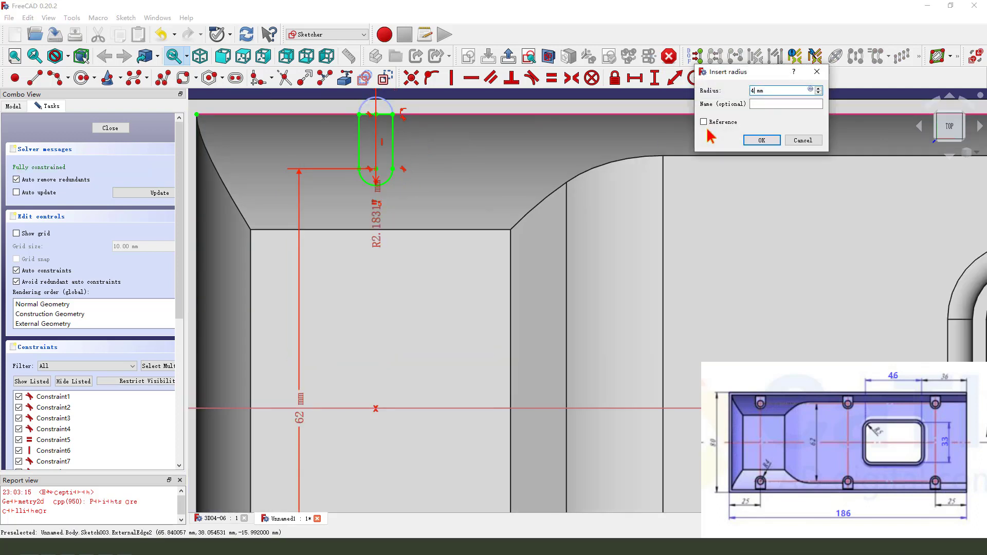
pyautogui.press('Return')
pyautogui.scroll(-1, 406, 221)
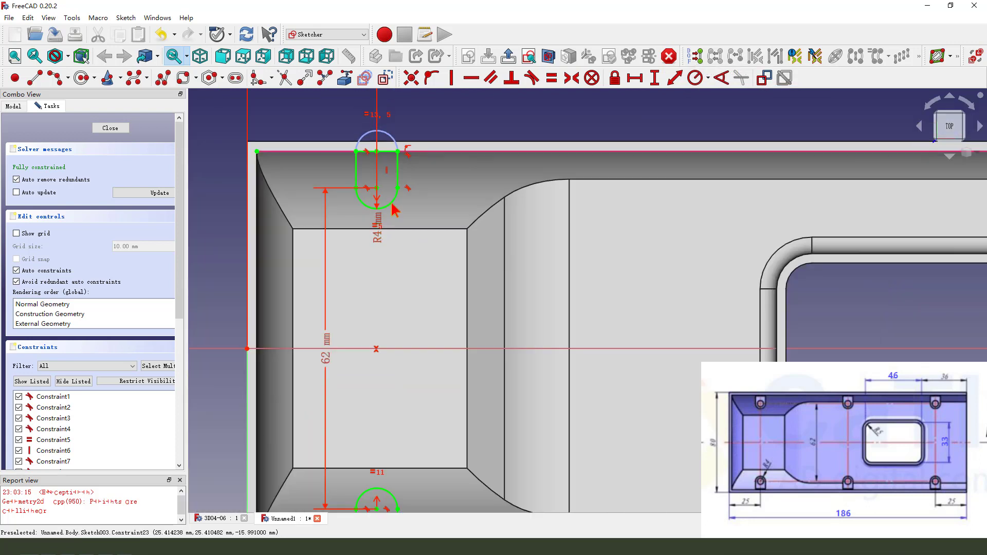
pyautogui.scroll(-2, 452, 190)
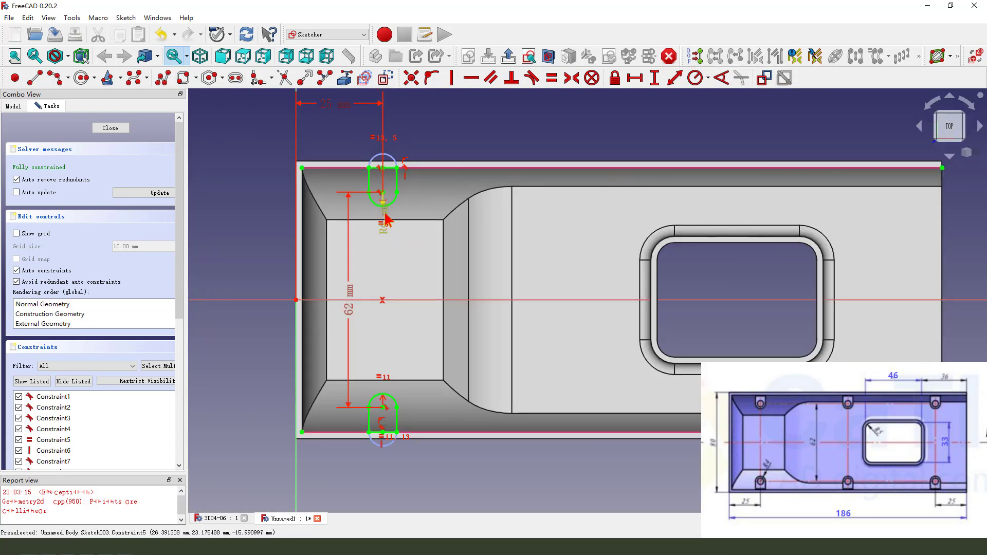
pyautogui.moveTo(387, 218); pyautogui.dragTo(419, 222)
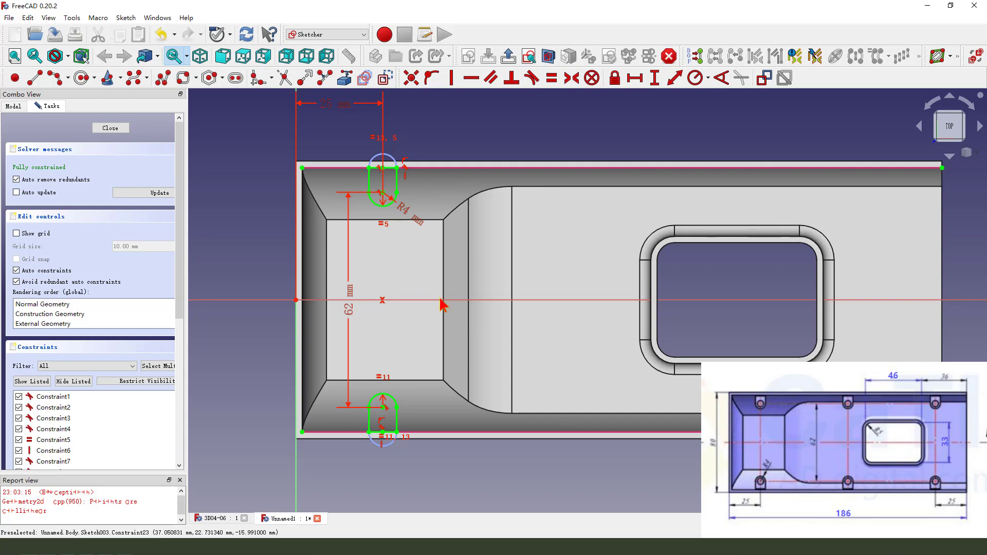
pyautogui.scroll(-1, 417, 297)
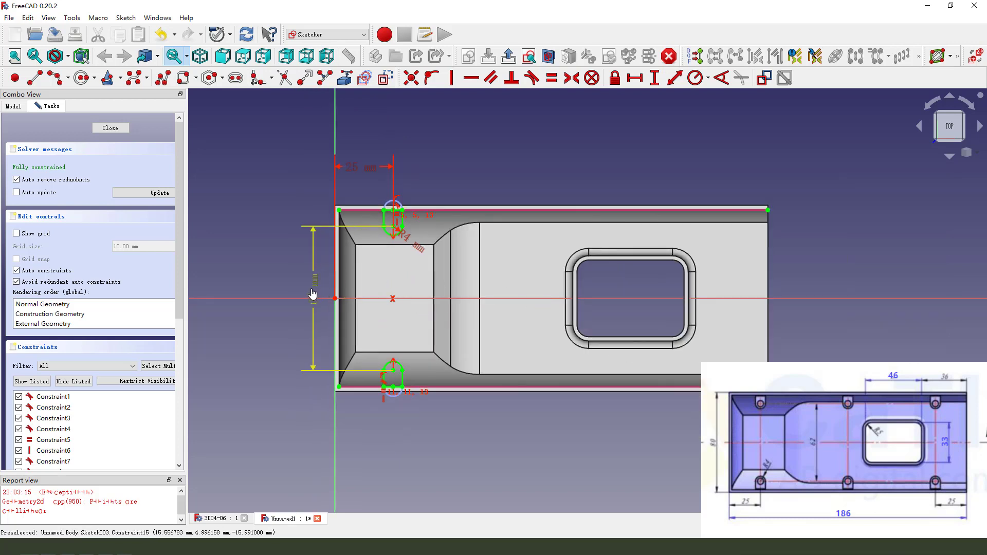
# Close the boss sketch and start a Pad of both slot profiles with its direction reversed down towards the cover floor.
pyautogui.click(509, 56)
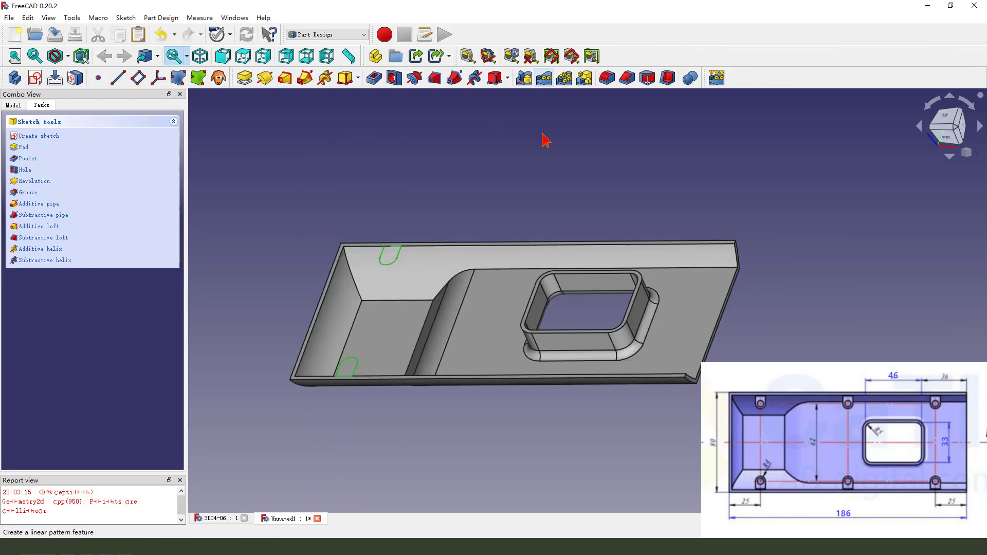
pyautogui.click(245, 78)
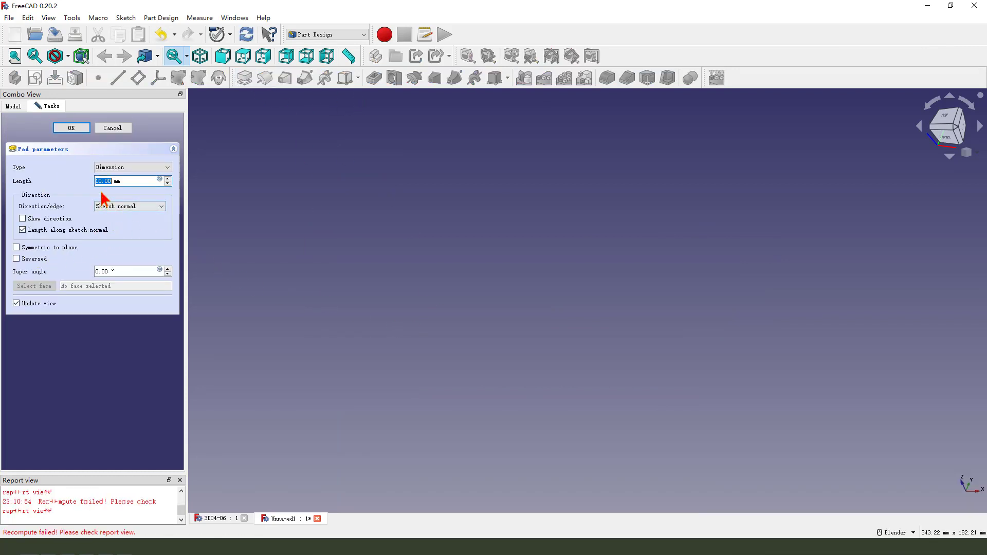
pyautogui.click(114, 169)
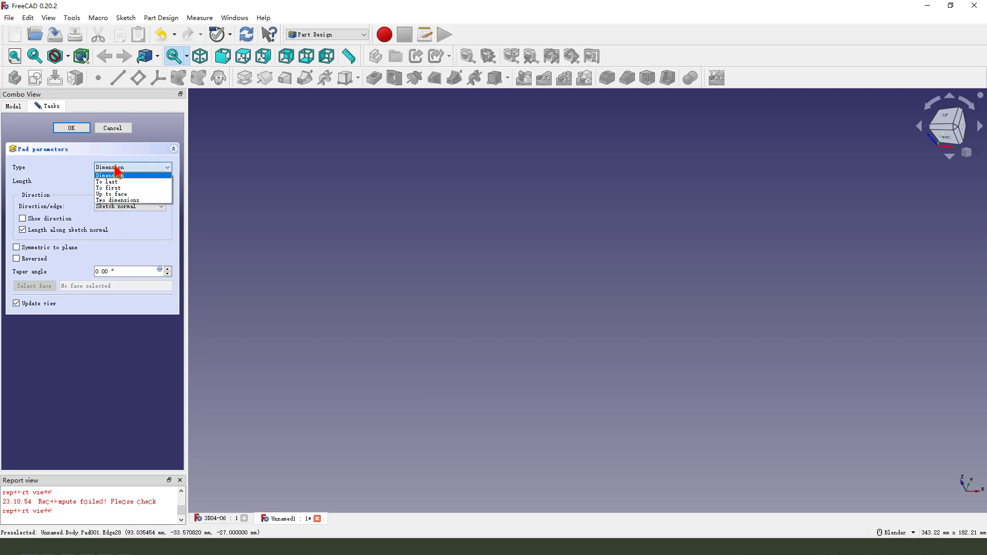
pyautogui.click(115, 166)
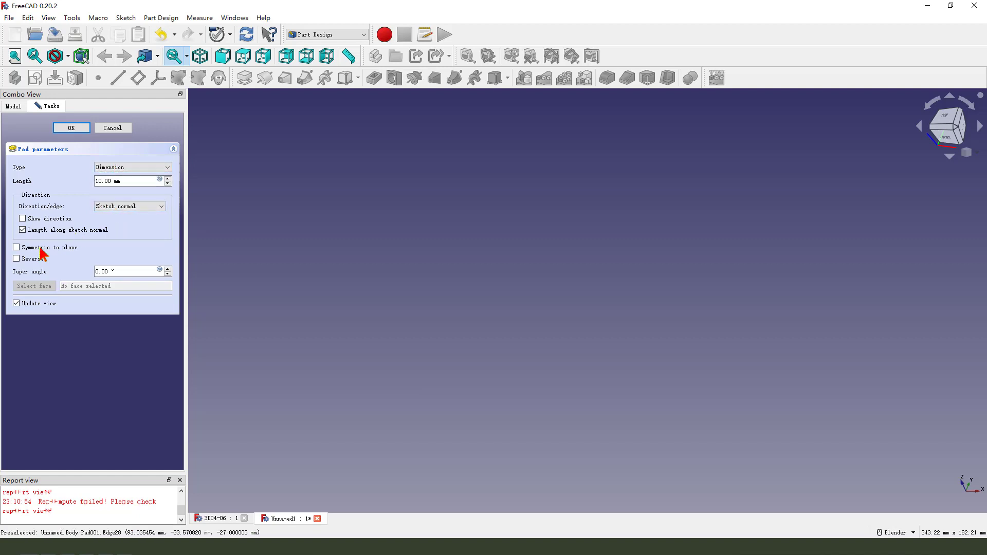
pyautogui.click(17, 259)
pyautogui.moveTo(397, 309); pyautogui.dragTo(432, 303, button='middle')
# Try ending the boss pad with the To first option and inspect the bosses from underneath the cover.
pyautogui.click(137, 167)
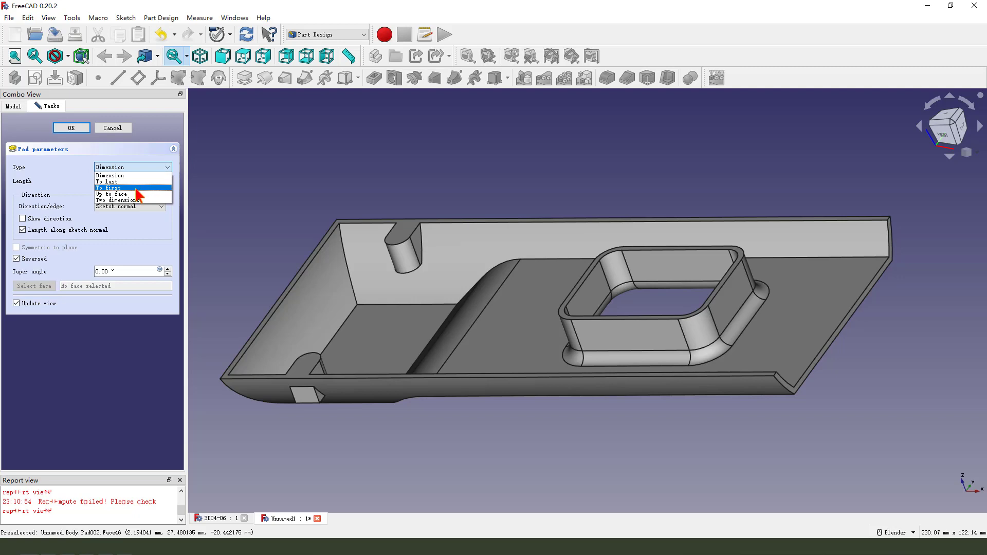
pyautogui.click(137, 189)
pyautogui.moveTo(375, 280)
pyautogui.mouseDown(button='middle')
pyautogui.moveTo(436, 286)
pyautogui.moveTo(426, 207)
pyautogui.moveTo(430, 249)
pyautogui.moveTo(291, 225)
pyautogui.mouseUp(button='middle')
pyautogui.moveTo(282, 211); pyautogui.dragTo(292, 264)
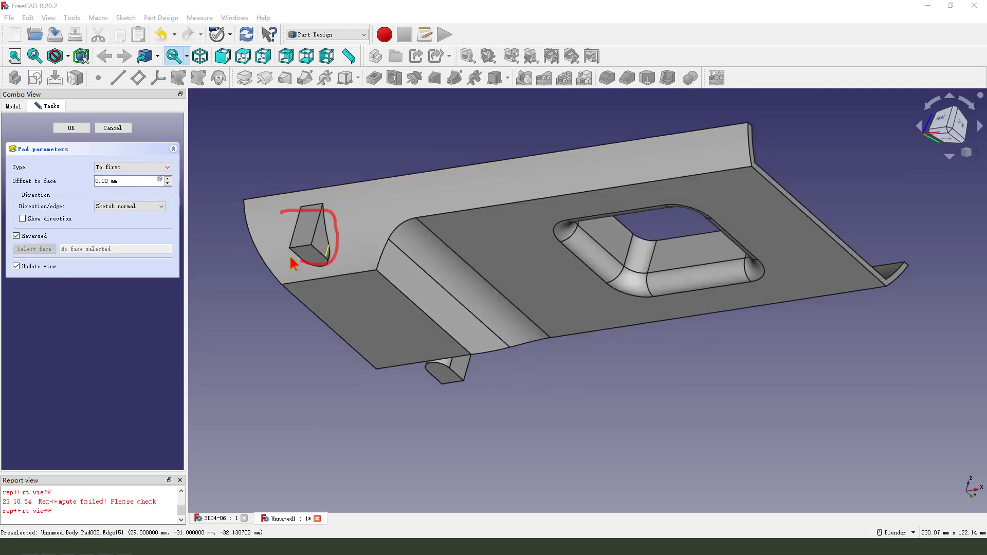
pyautogui.moveTo(473, 355); pyautogui.dragTo(443, 348)
pyautogui.moveTo(399, 293)
pyautogui.mouseDown(button='middle')
pyautogui.moveTo(364, 315)
pyautogui.moveTo(447, 260)
pyautogui.moveTo(581, 250)
pyautogui.moveTo(393, 245)
pyautogui.moveTo(380, 211)
pyautogui.mouseUp(button='middle')
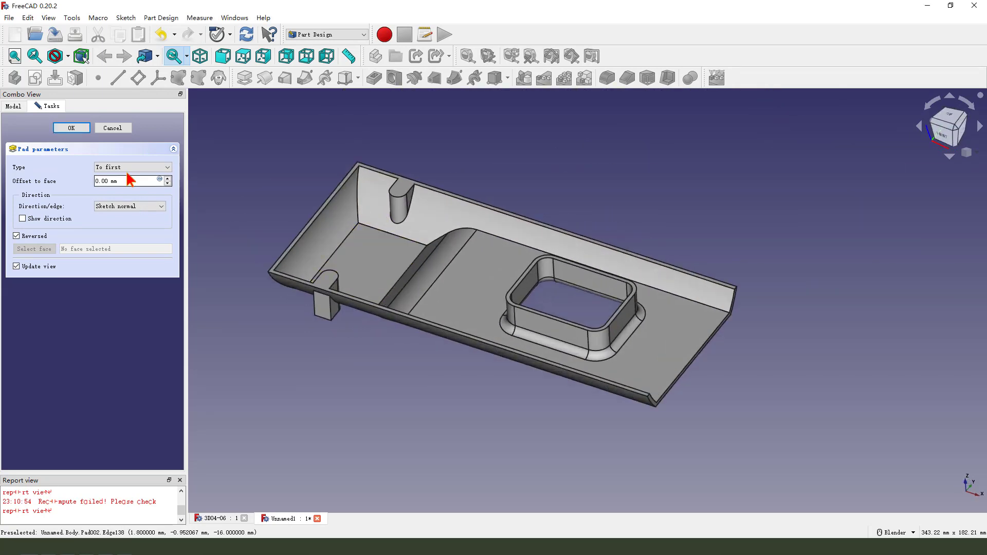
# Try ending the boss pad with the Up to face option, using the long inner side wall as the target face.
pyautogui.click(139, 169)
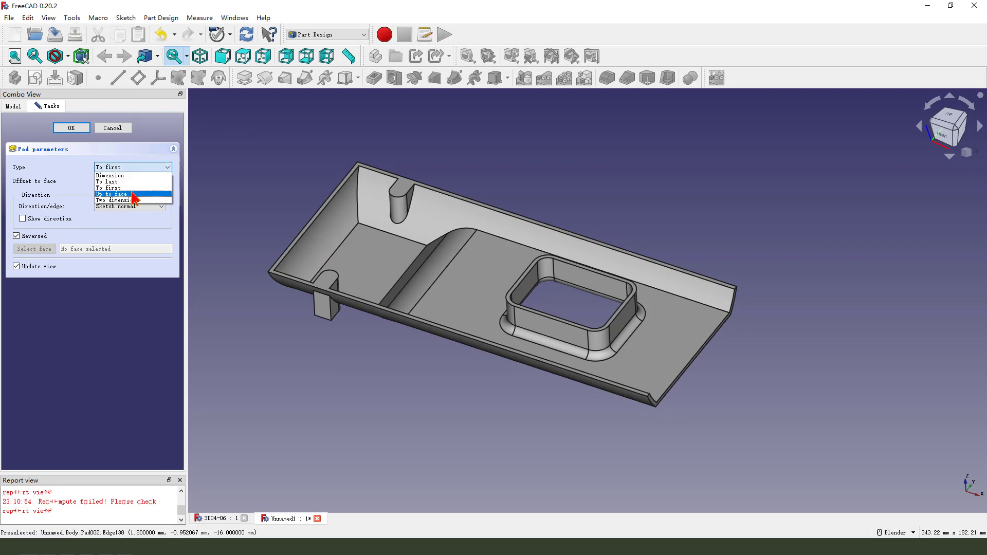
pyautogui.click(131, 195)
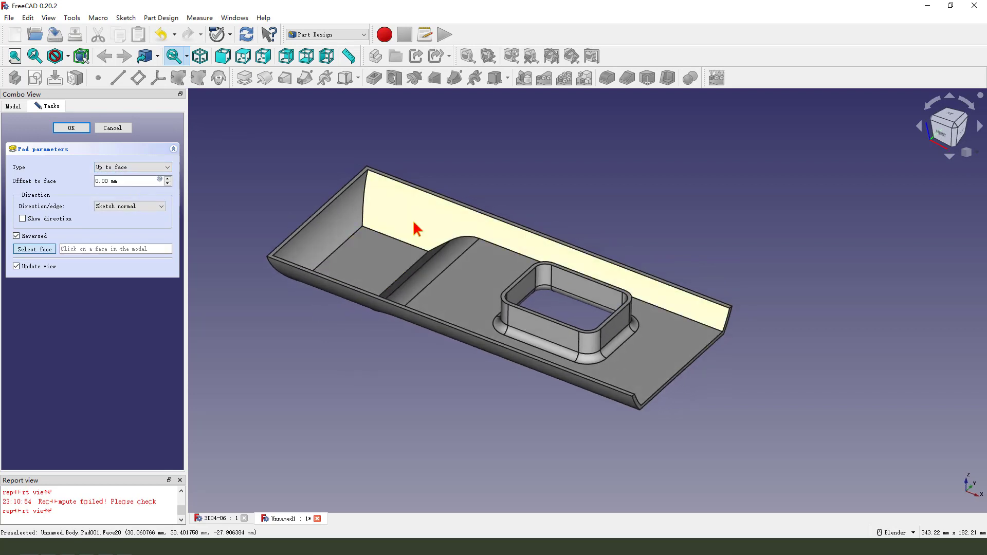
pyautogui.click(420, 265)
pyautogui.moveTo(420, 264); pyautogui.dragTo(388, 282, button='middle')
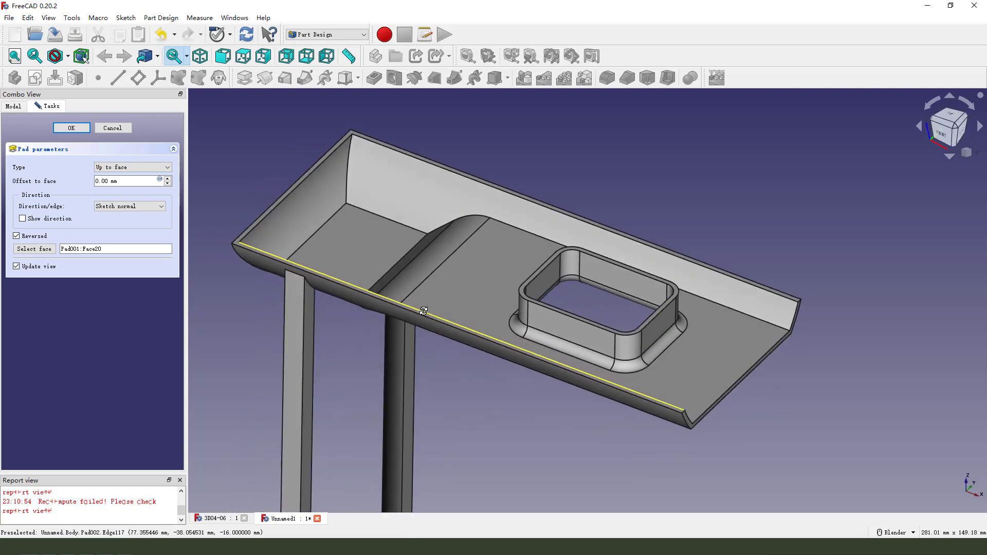
# Set the boss pad to the Dimension type with a length of 30 mm and create it.
pyautogui.click(137, 170)
pyautogui.click(125, 176)
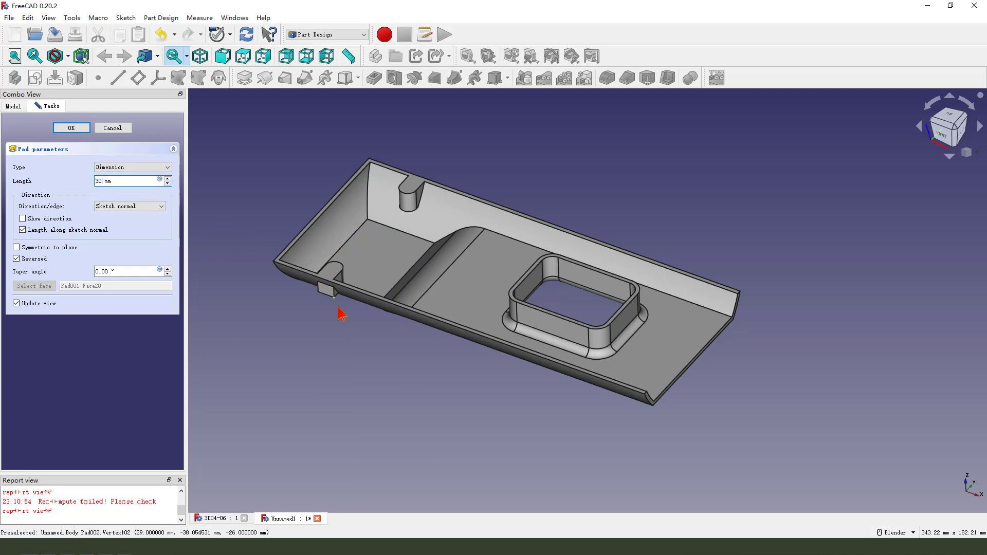
pyautogui.moveTo(392, 313); pyautogui.dragTo(488, 291, button='middle')
pyautogui.click(80, 128)
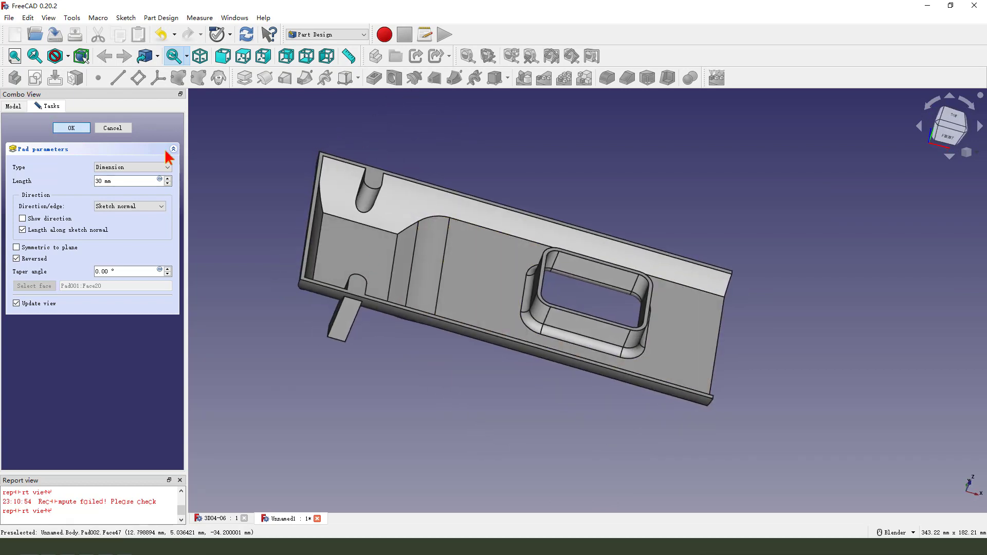
# Reopen the boss pad for editing and change its type to Two dimensions.
pyautogui.moveTo(365, 225); pyautogui.dragTo(807, 460, button='middle')
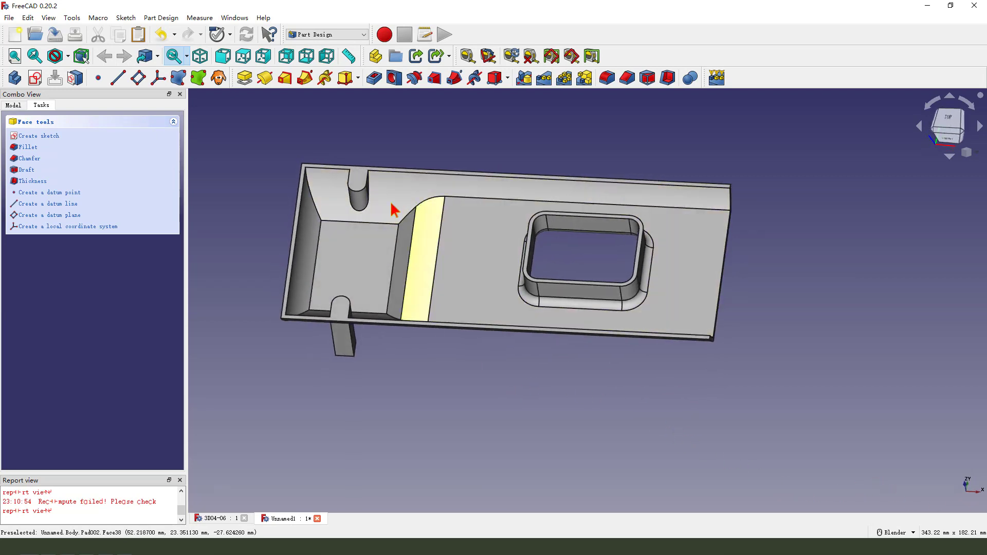
pyautogui.scroll(2, 360, 190)
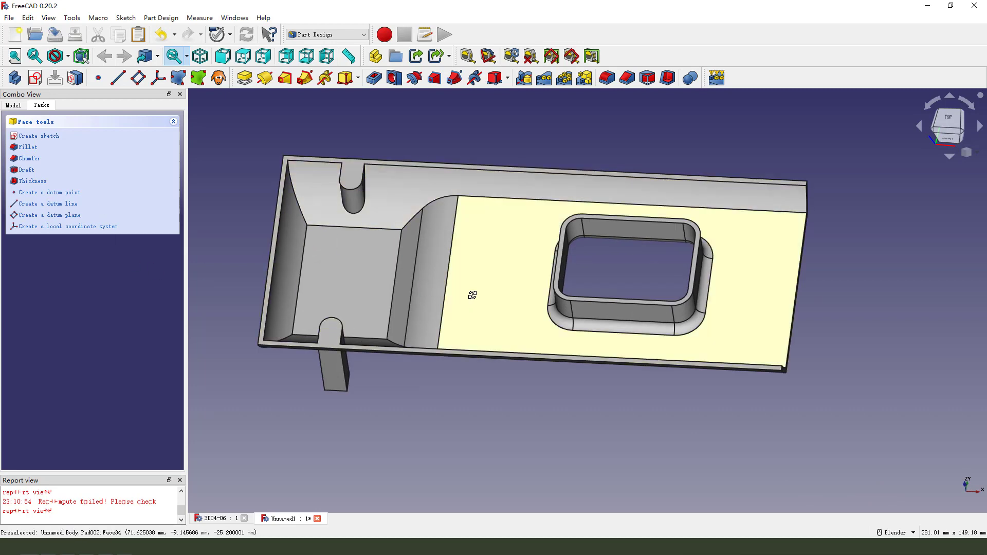
pyautogui.moveTo(473, 293); pyautogui.dragTo(434, 276, button='middle')
pyautogui.click(14, 105)
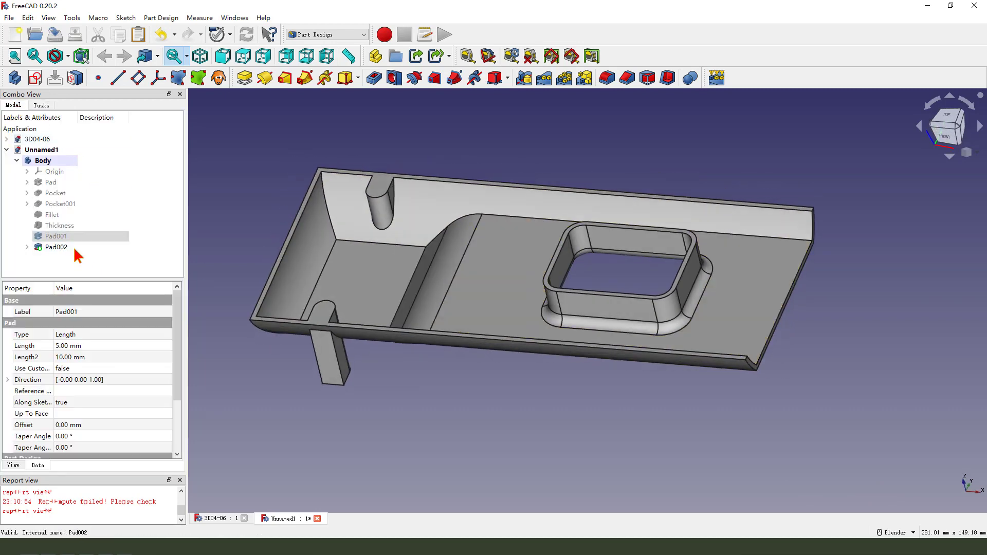
pyautogui.click(57, 247)
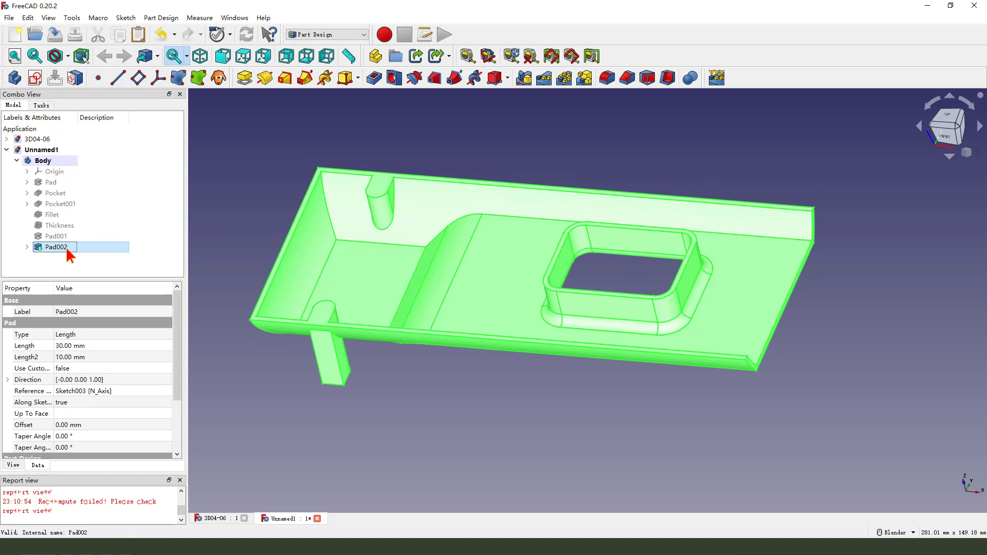
pyautogui.doubleClick(67, 248)
pyautogui.click(124, 169)
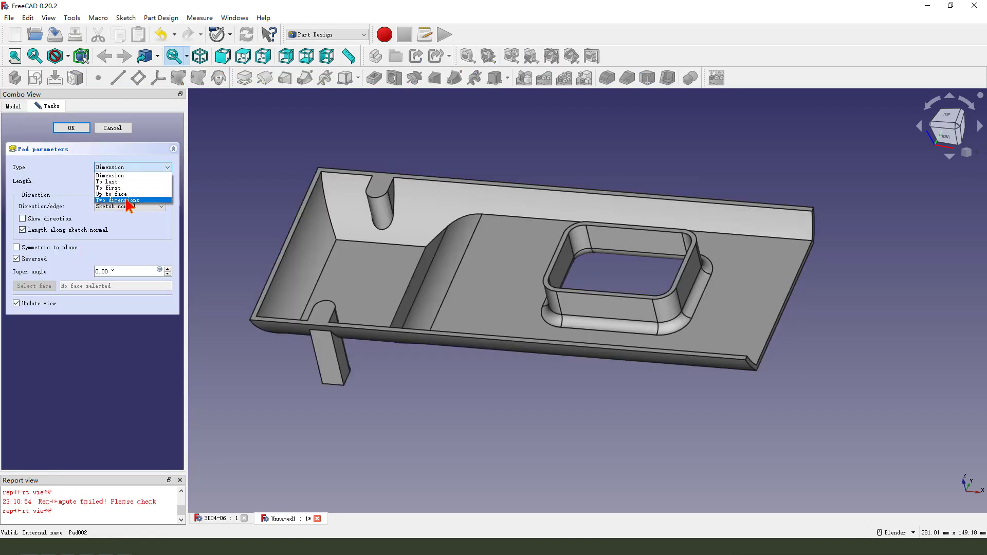
pyautogui.click(126, 201)
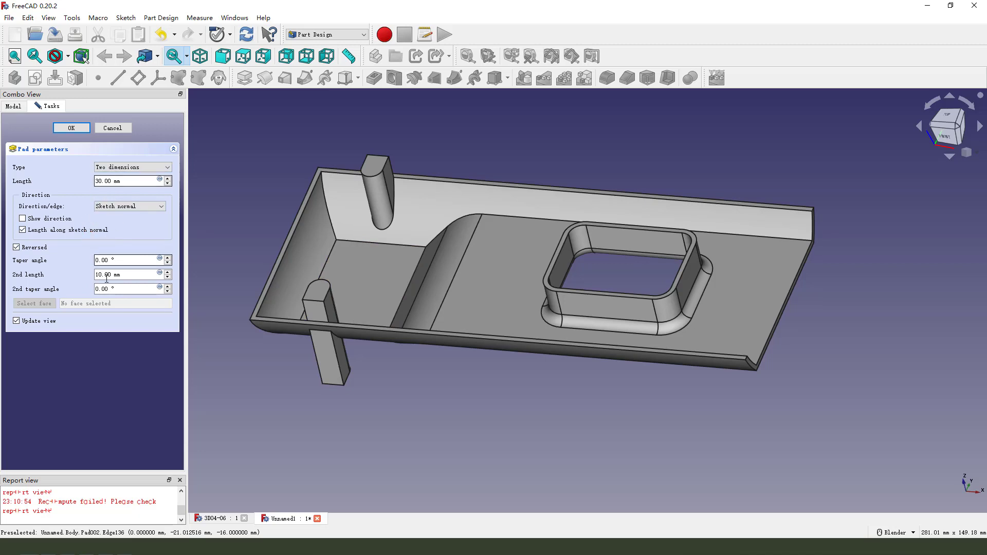
# Set the boss pad's second length to -2 mm so the bosses start below the rim, and apply the change.
pyautogui.click(115, 275)
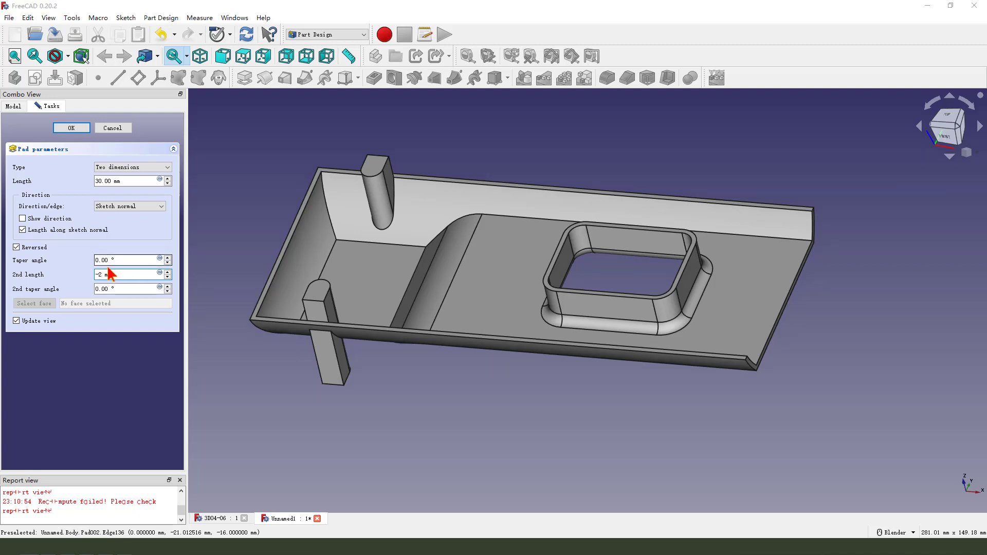
pyautogui.click(92, 274)
pyautogui.moveTo(105, 290)
pyautogui.mouseDown()
pyautogui.moveTo(149, 280)
pyautogui.moveTo(180, 298)
pyautogui.moveTo(363, 194)
pyautogui.moveTo(349, 195)
pyautogui.mouseUp()
pyautogui.moveTo(406, 176)
pyautogui.mouseDown()
pyautogui.moveTo(440, 178)
pyautogui.moveTo(492, 212)
pyautogui.mouseUp()
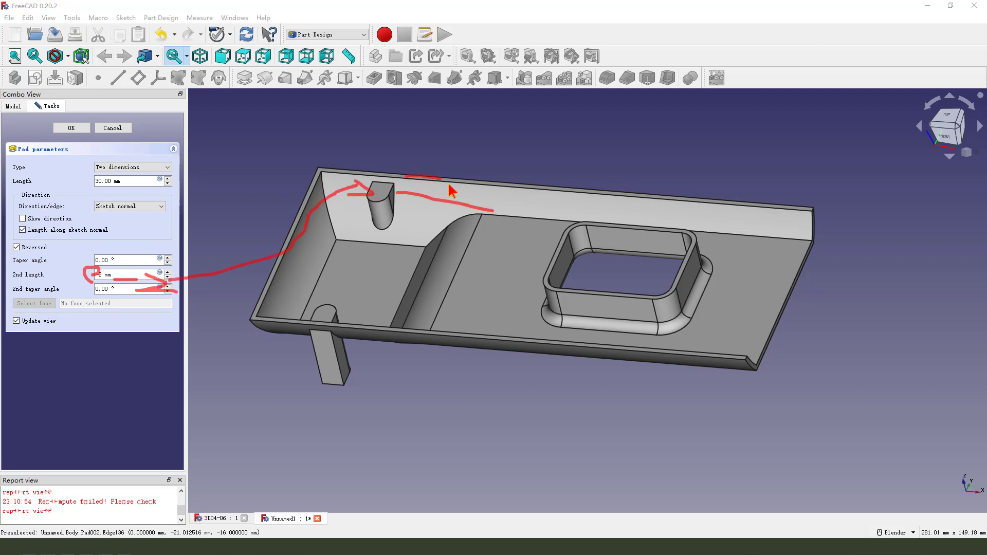
pyautogui.moveTo(449, 184); pyautogui.dragTo(452, 197)
pyautogui.press('Escape')
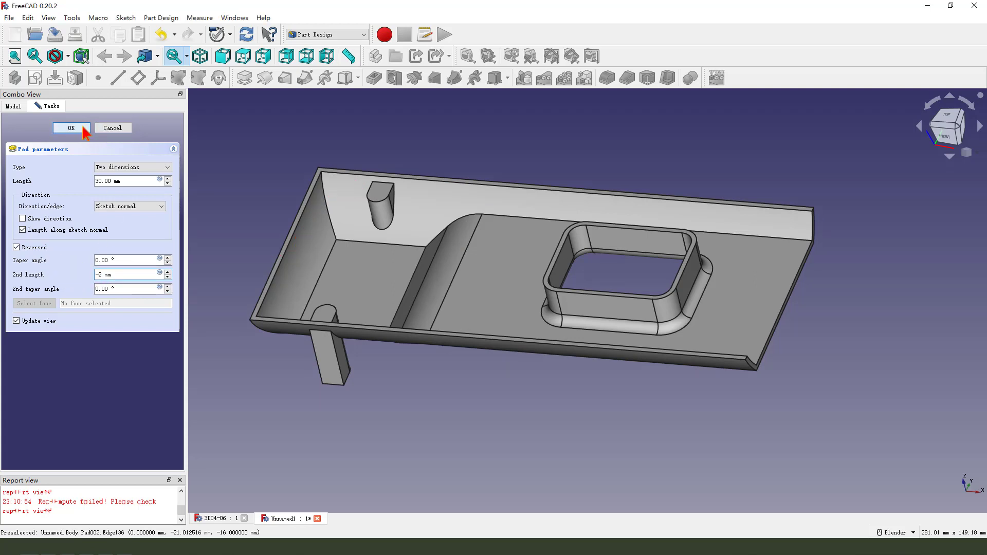
pyautogui.click(82, 128)
# Create a sketch on the upper boss's top face and link the rounded edges of both bosses as external geometry.
pyautogui.scroll(2, 374, 271)
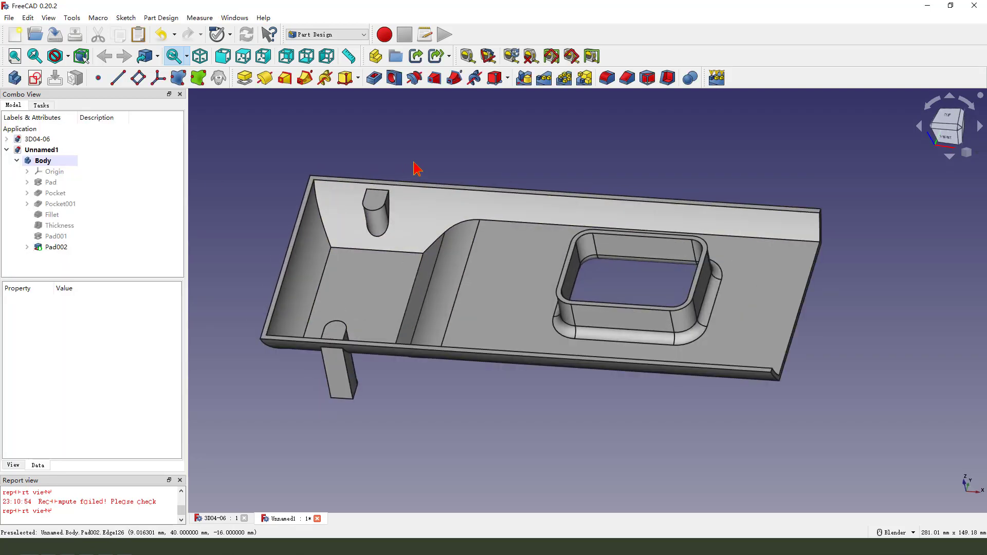
pyautogui.click(379, 205)
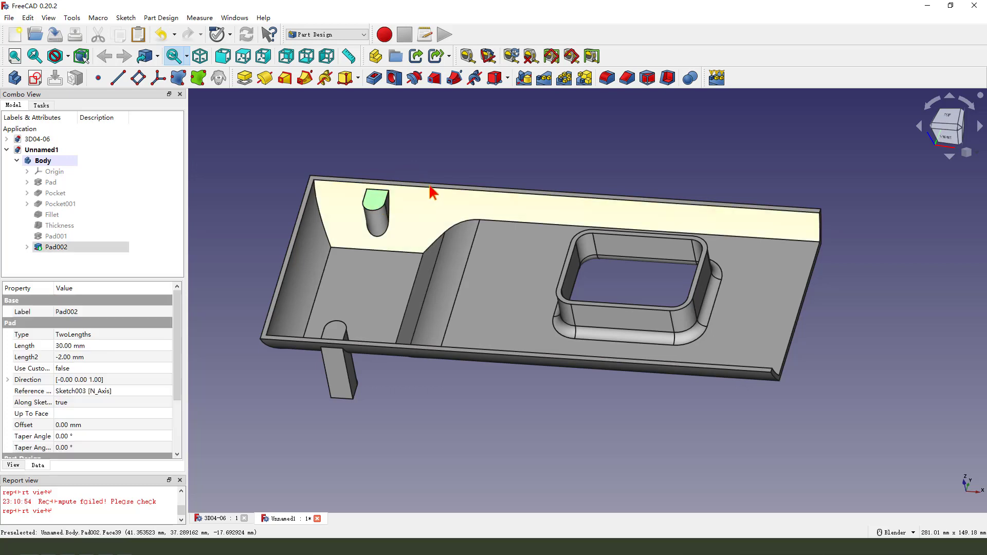
pyautogui.click(35, 78)
pyautogui.scroll(2, 342, 187)
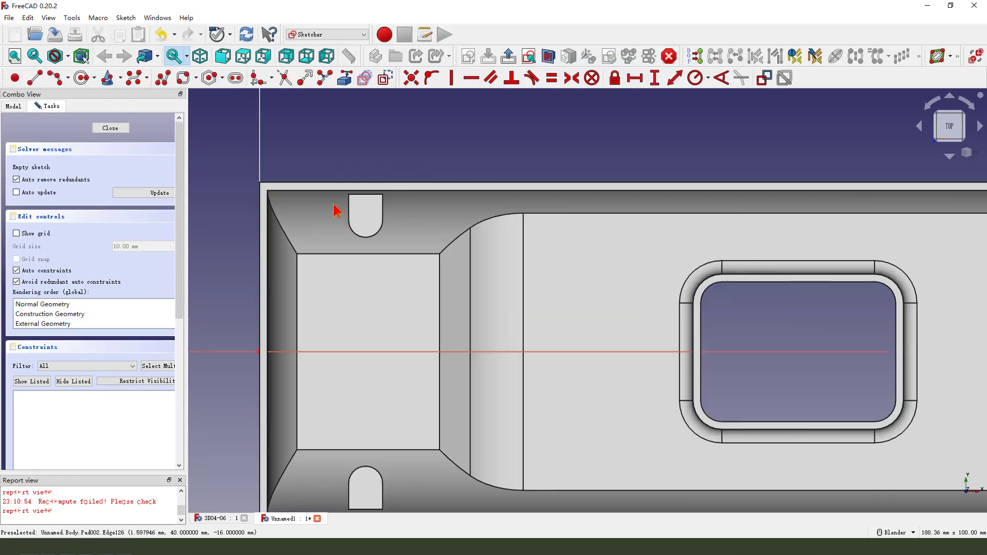
pyautogui.click(348, 81)
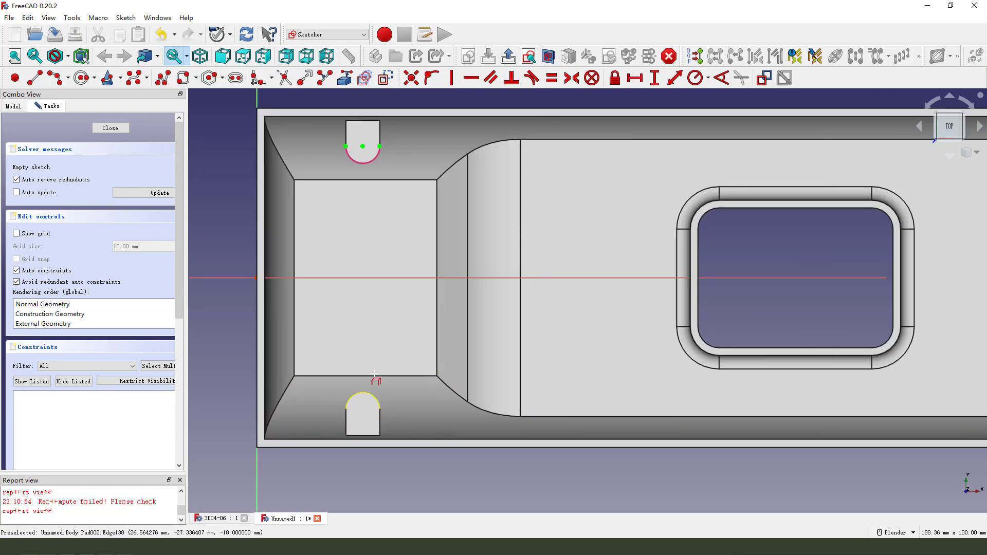
pyautogui.click(374, 375)
# Draw a circle about 5.1 mm in diameter centred on the linked arc centre of each boss.
pyautogui.scroll(-2, 355, 308)
pyautogui.click(81, 78)
pyautogui.scroll(2, 353, 236)
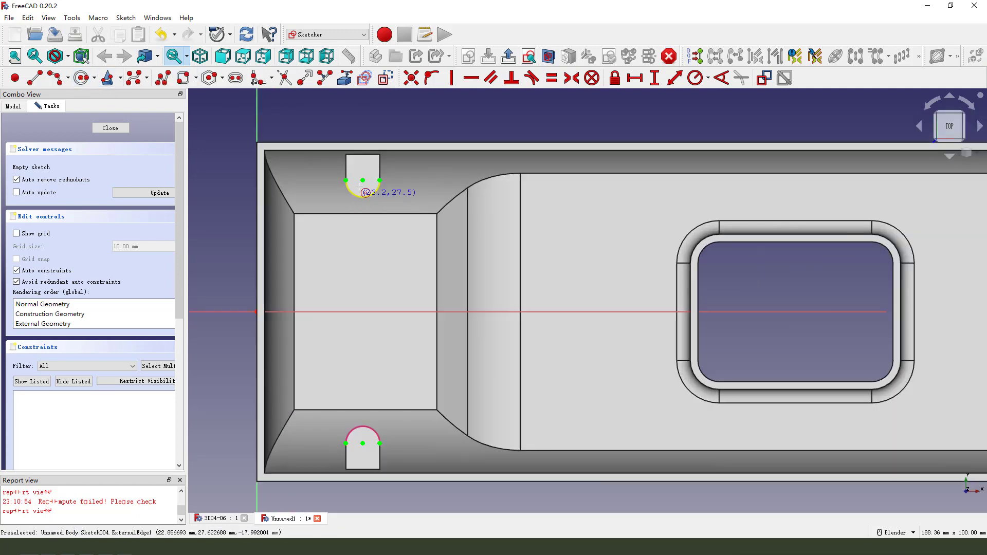
pyautogui.click(362, 180)
pyautogui.click(371, 175)
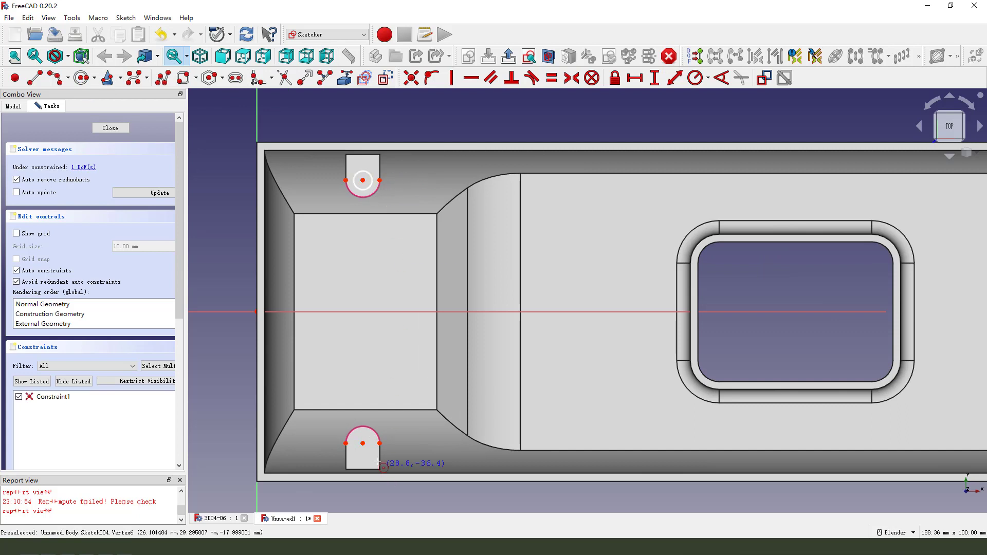
pyautogui.click(363, 444)
pyautogui.click(370, 439)
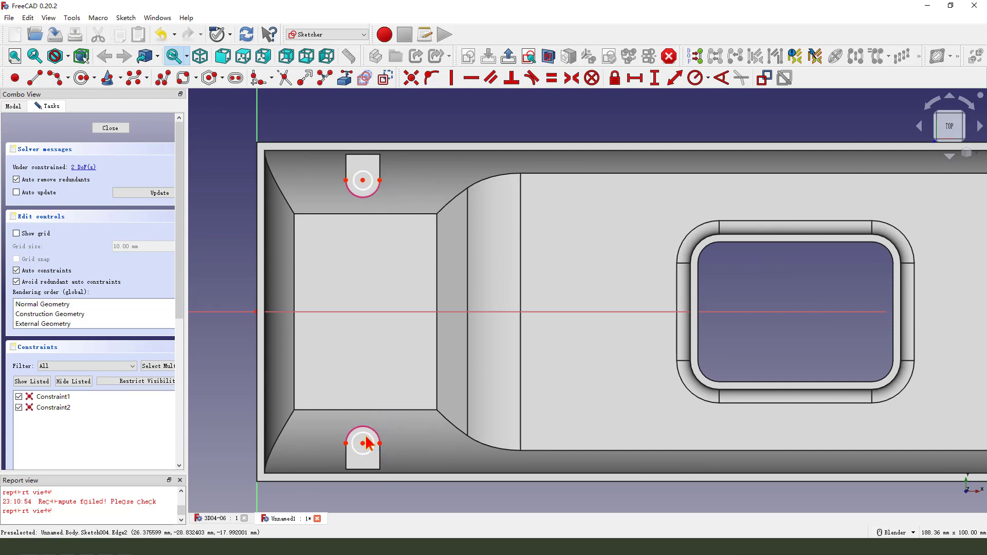
# Constrain the two boss circles as equal and set their diameter to 5 mm.
pyautogui.click(367, 453)
pyautogui.click(369, 192)
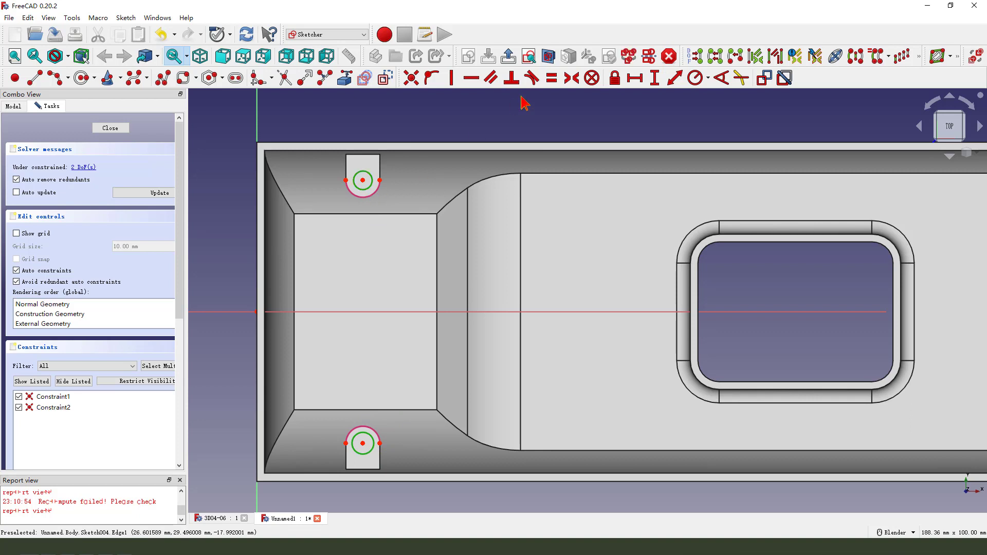
pyautogui.click(551, 78)
pyautogui.click(371, 173)
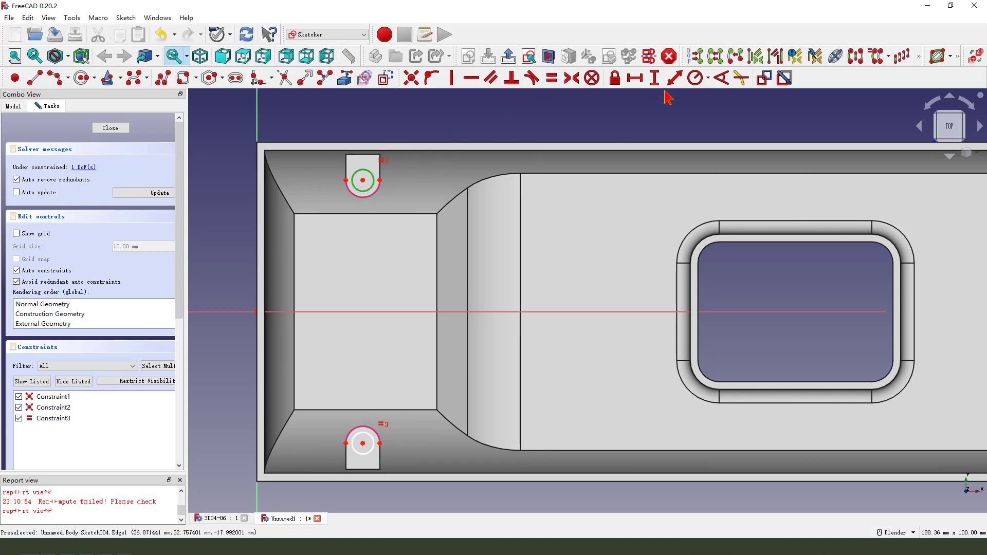
pyautogui.click(708, 78)
pyautogui.click(730, 106)
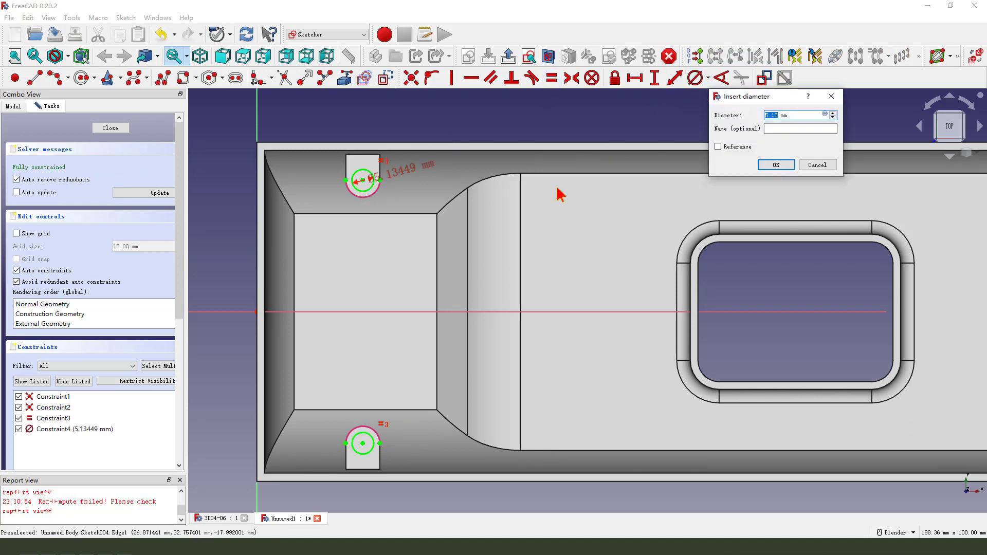
pyautogui.write('5')
pyautogui.press('Return')
# Close the sketch, cut both circles 3 mm deep into the bosses with a Pocket, and select that pocket.
pyautogui.click(110, 128)
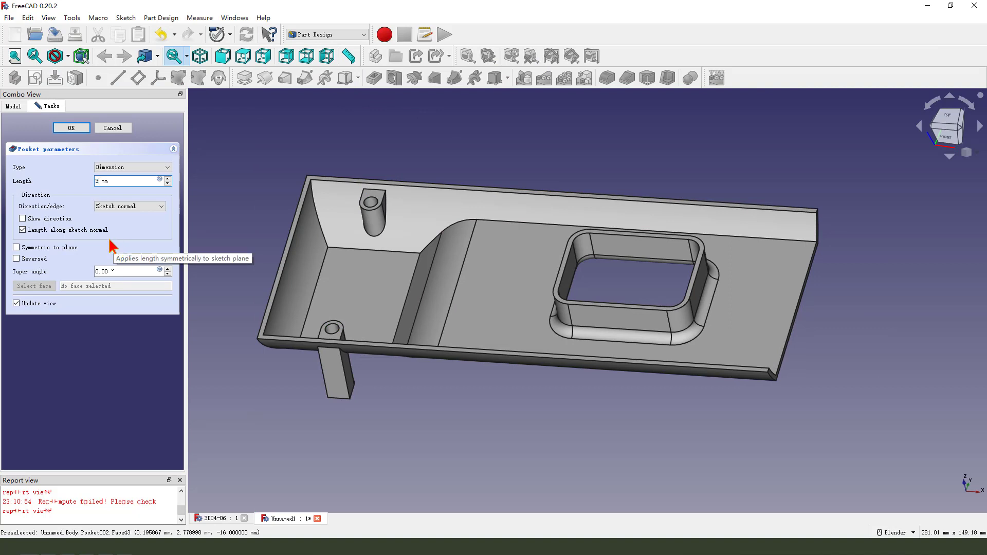
pyautogui.click(73, 129)
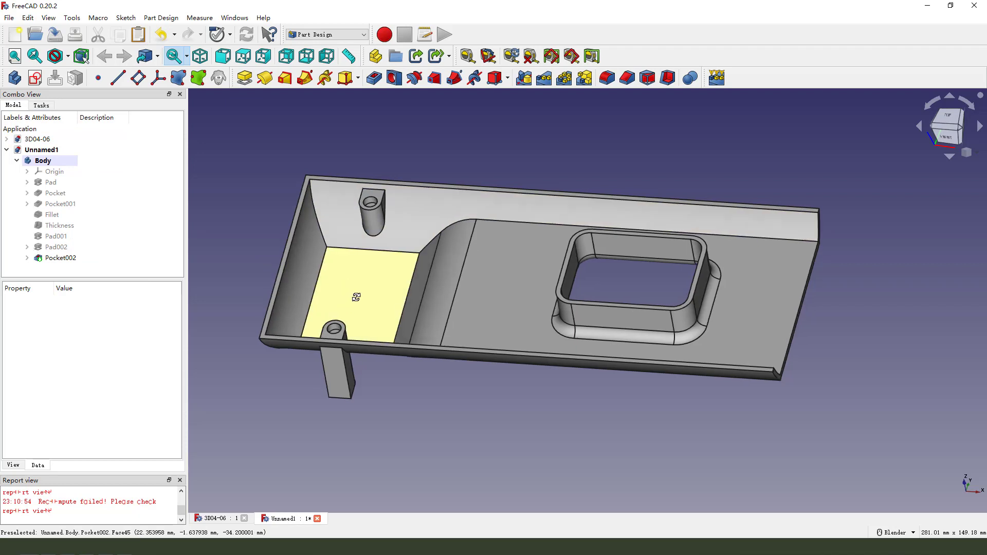
pyautogui.moveTo(326, 236); pyautogui.dragTo(327, 237, button='middle')
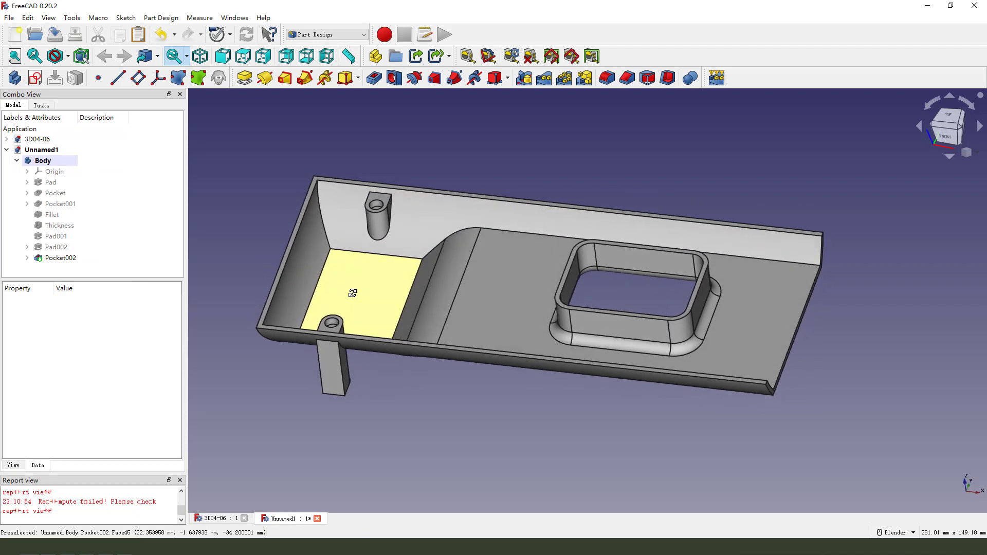
pyautogui.click(71, 259)
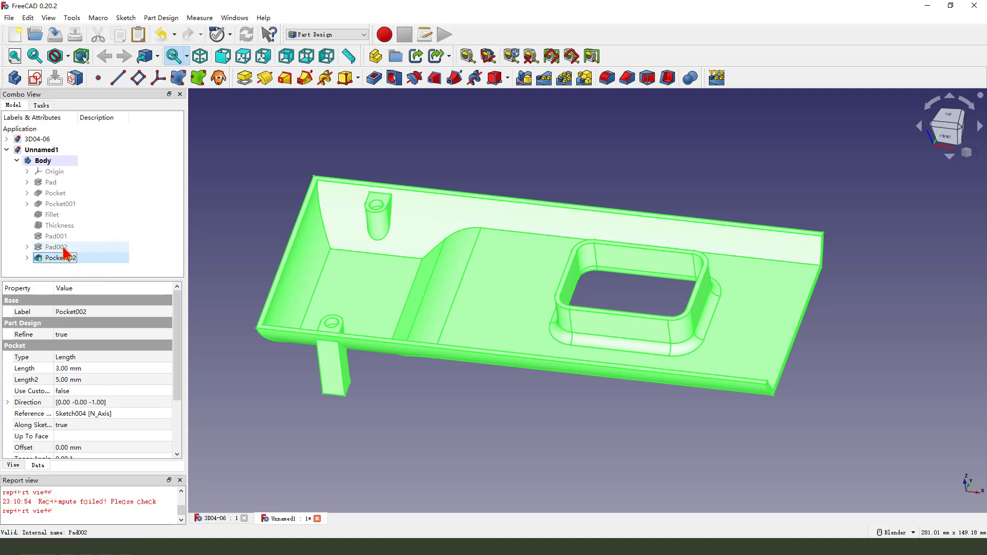
# Start a linear pattern of the boss pad and its hole pocket, and check the end-to-end boss spacing in drawing 023.png.
pyautogui.keyDown('ctrl'); pyautogui.click(63, 248); pyautogui.keyUp('ctrl')
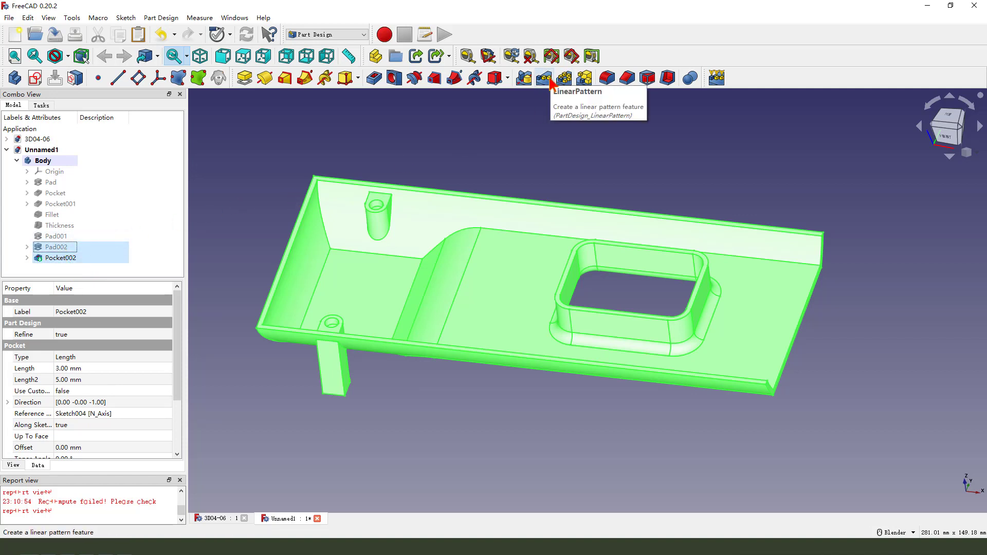
pyautogui.click(548, 82)
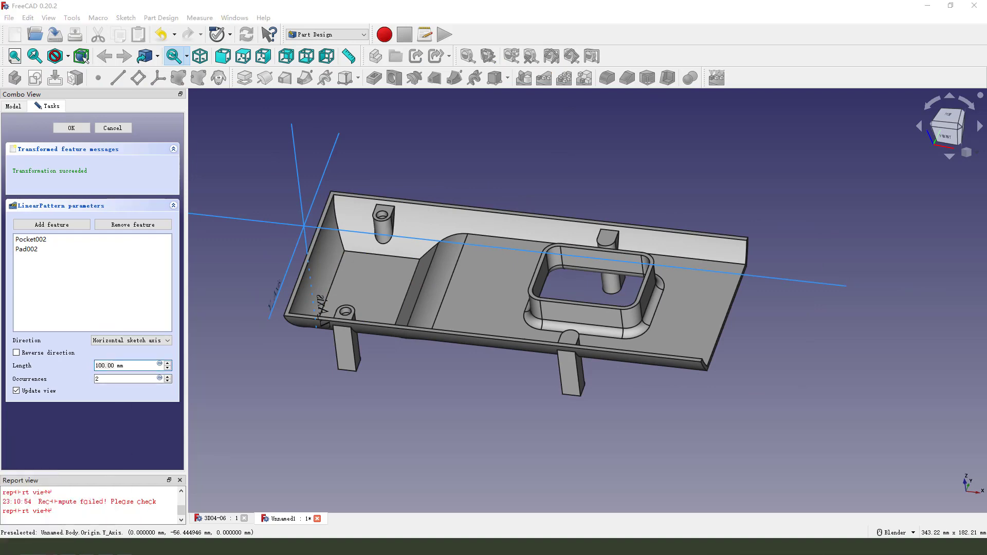
pyautogui.hotkey('alt', 'Tab')
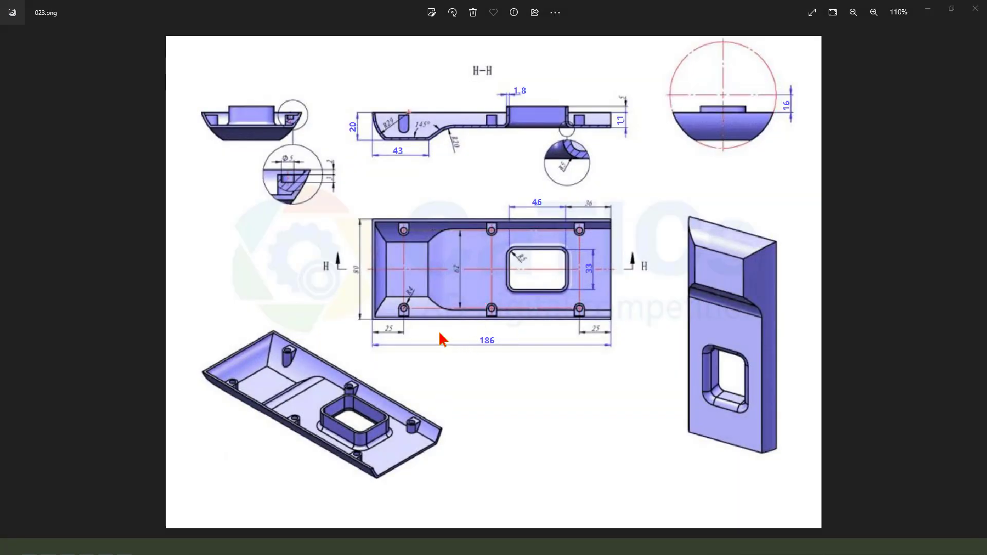
pyautogui.moveTo(372, 324); pyautogui.dragTo(405, 367)
pyautogui.moveTo(579, 311); pyautogui.dragTo(583, 380)
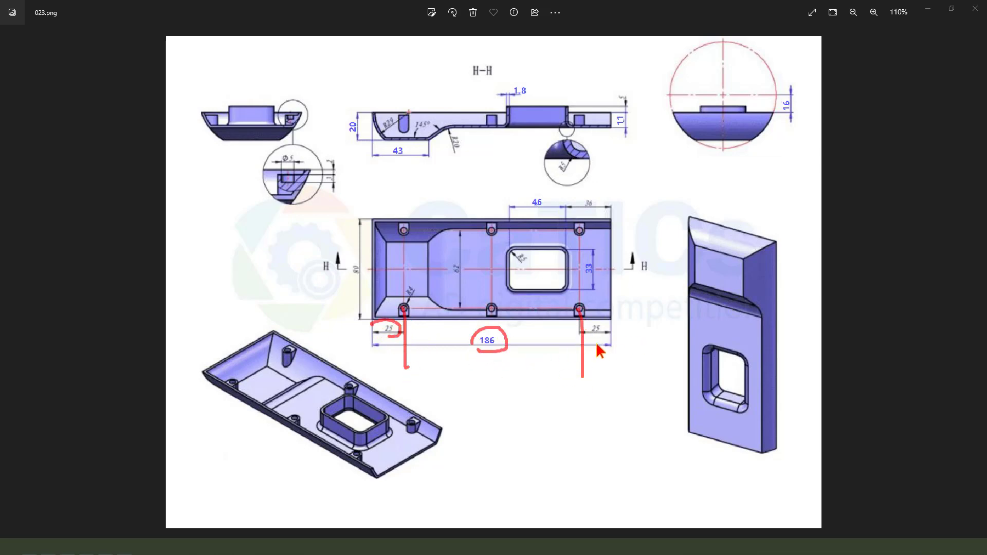
pyautogui.moveTo(593, 339); pyautogui.dragTo(608, 339)
pyautogui.moveTo(379, 339); pyautogui.dragTo(397, 337)
pyautogui.press('Escape')
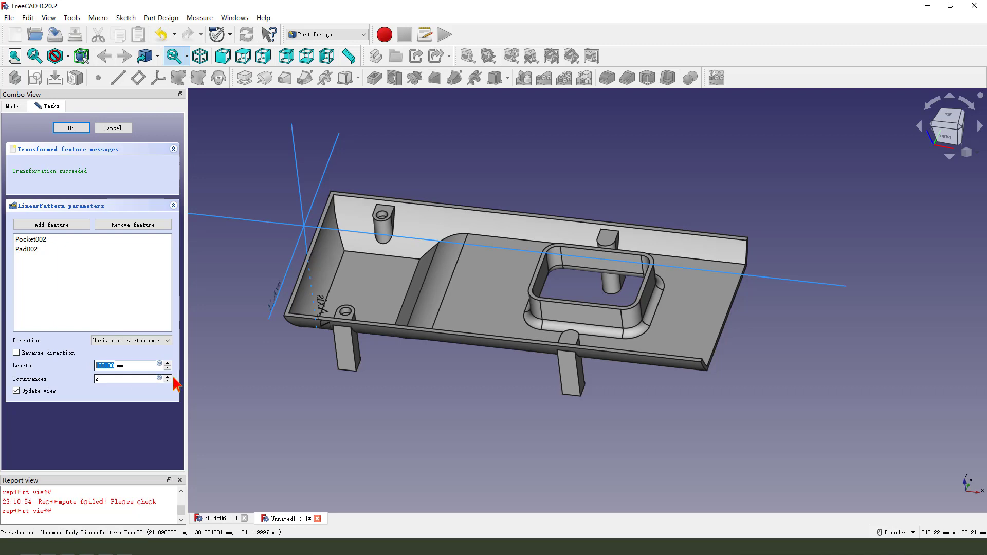
# Set the pattern length to 186-50 mm with 3 occurrences along the horizontal sketch axis and finish the linear pattern.
pyautogui.write('1')
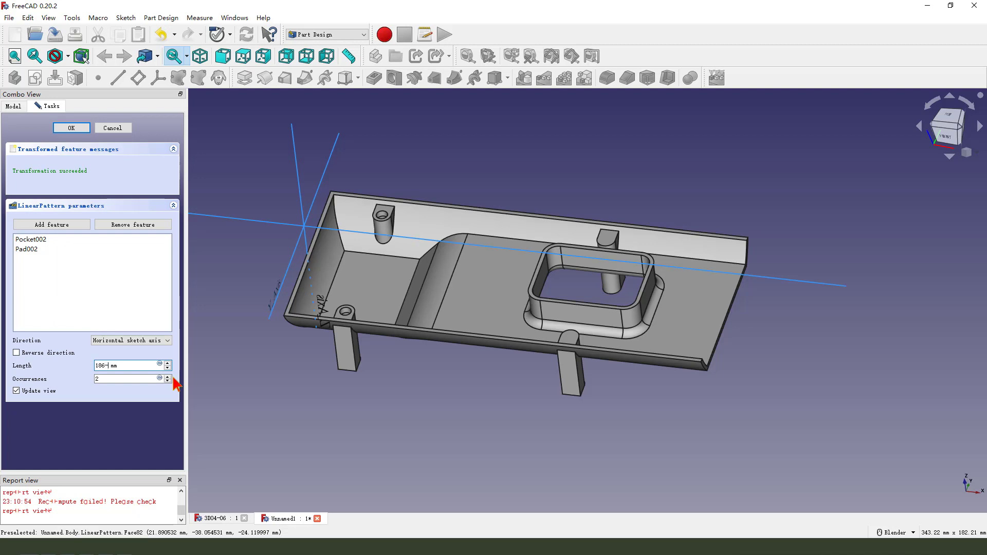
pyautogui.click(105, 378)
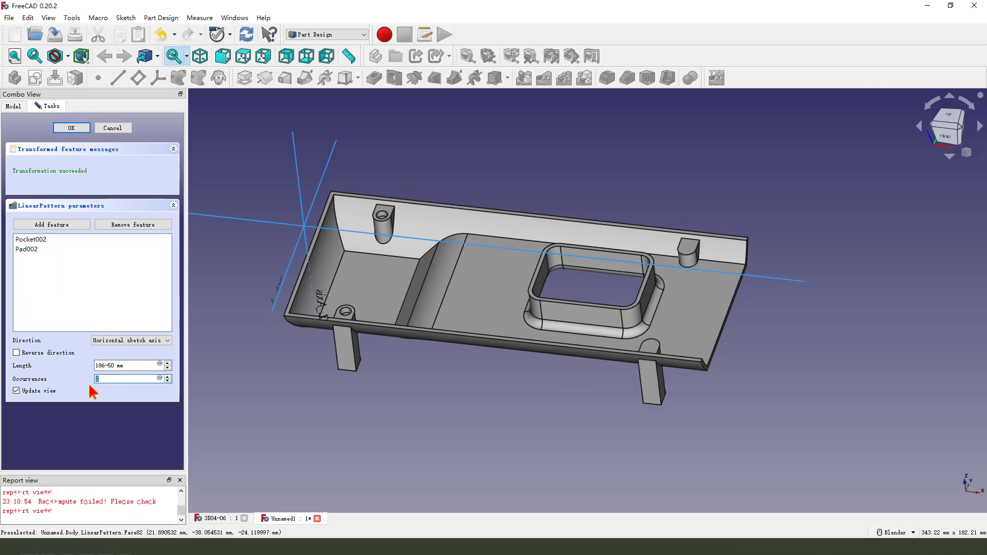
pyautogui.write('3')
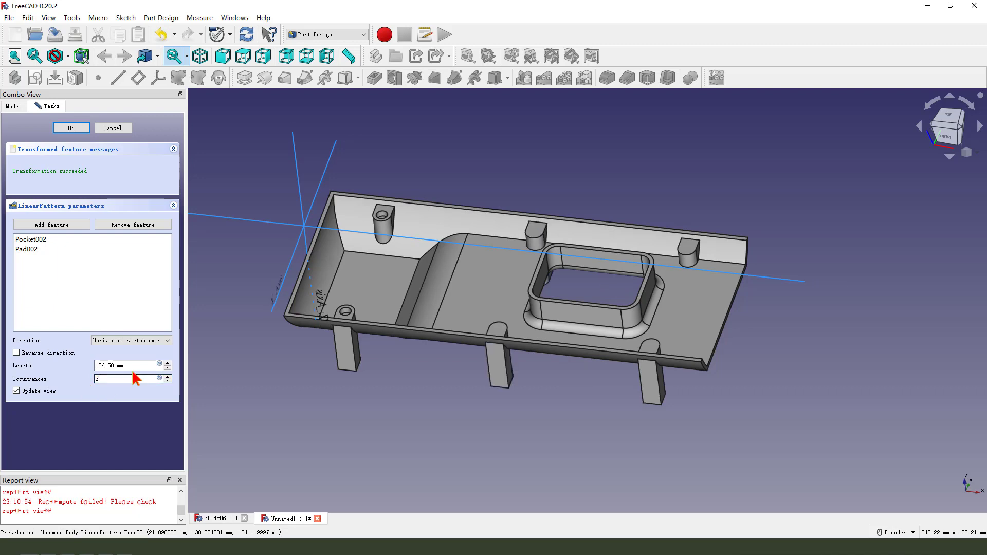
pyautogui.moveTo(352, 308); pyautogui.dragTo(347, 301, button='middle')
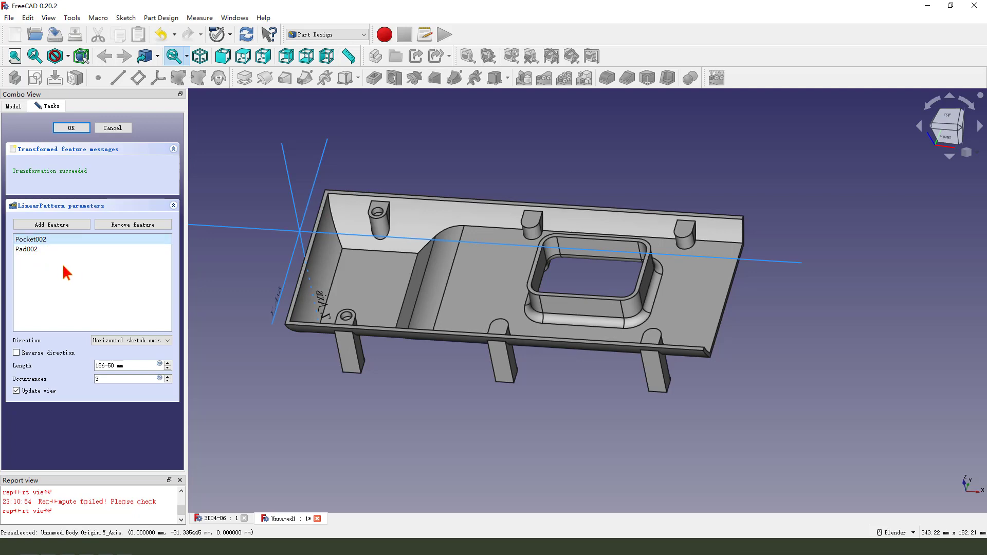
pyautogui.click(47, 249)
pyautogui.click(71, 128)
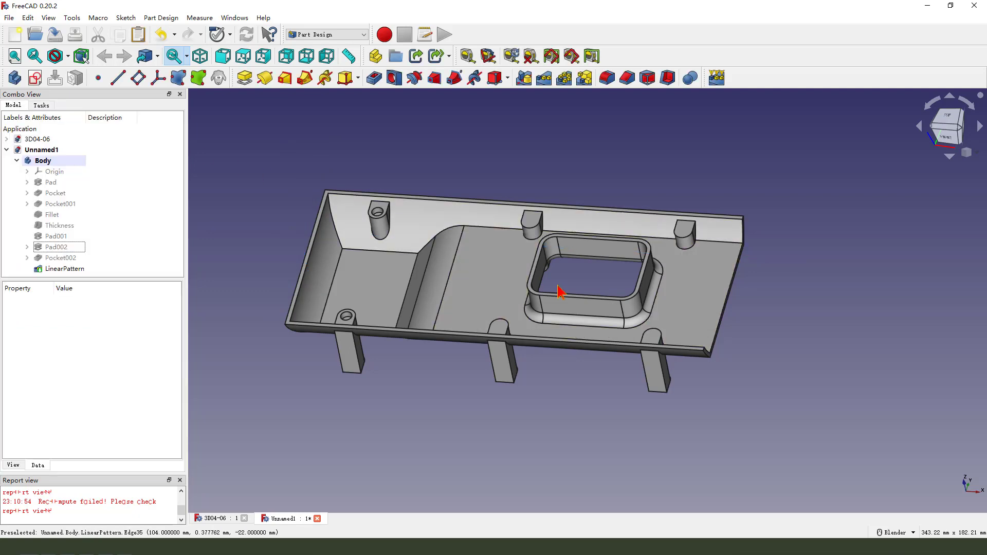
# Pattern the hole pocket on its own along the horizontal sketch axis, with length 186-50 mm and 3 occurrences.
pyautogui.moveTo(560, 291); pyautogui.dragTo(514, 288, button='middle')
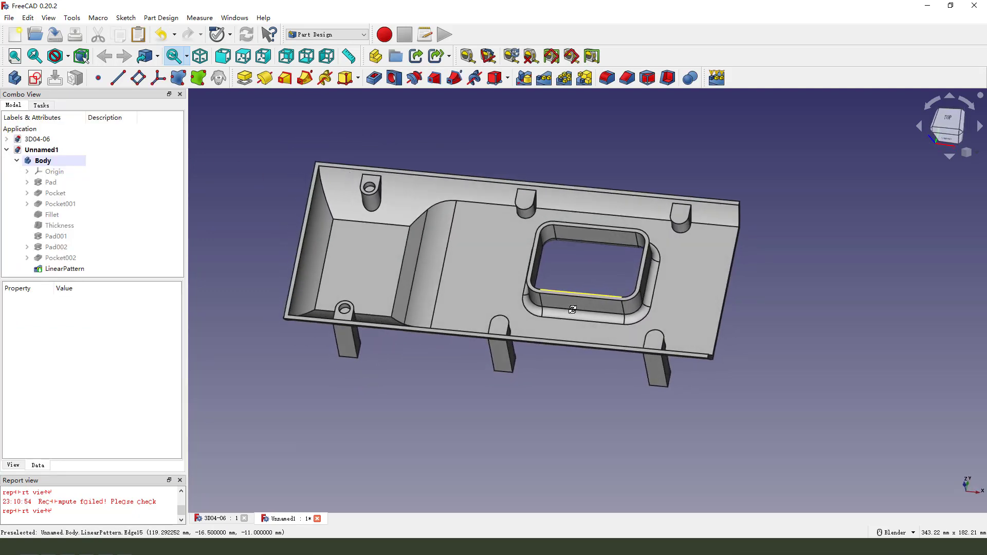
pyautogui.scroll(2, 348, 226)
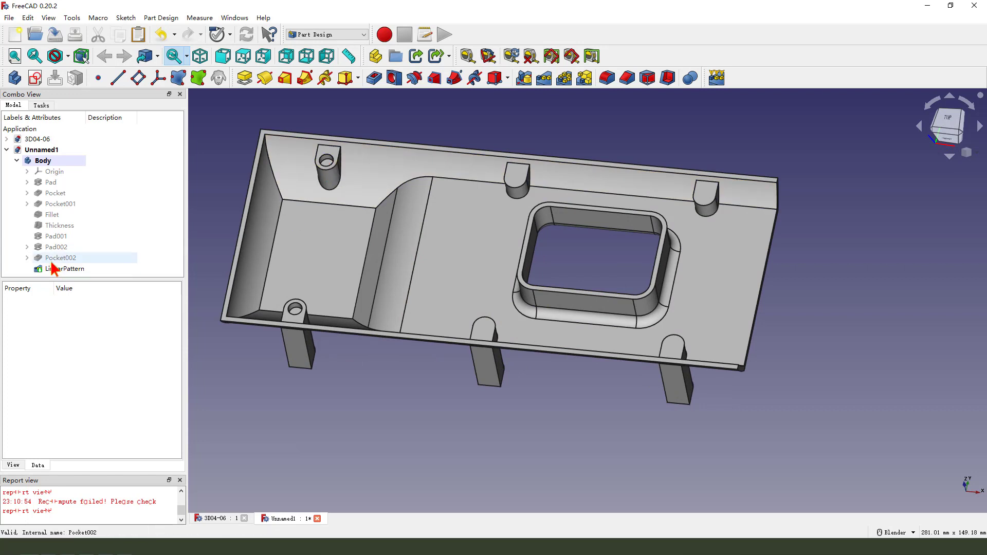
pyautogui.click(74, 258)
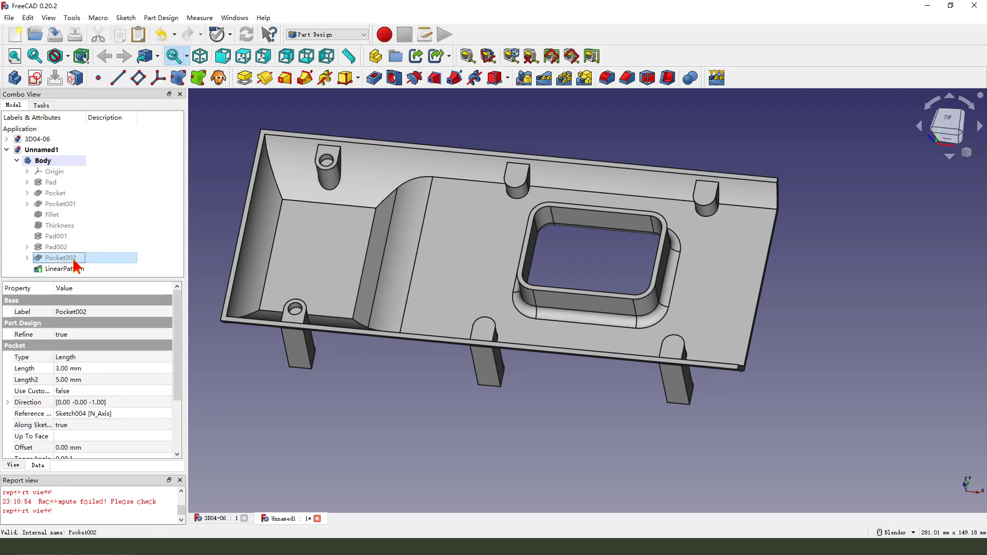
pyautogui.click(64, 268)
pyautogui.scroll(-3, 408, 264)
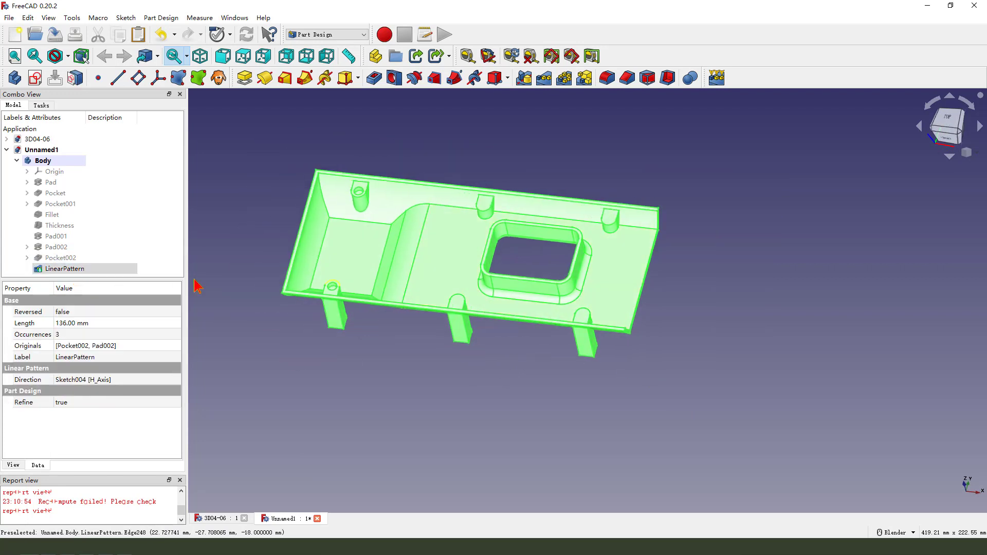
pyautogui.click(54, 258)
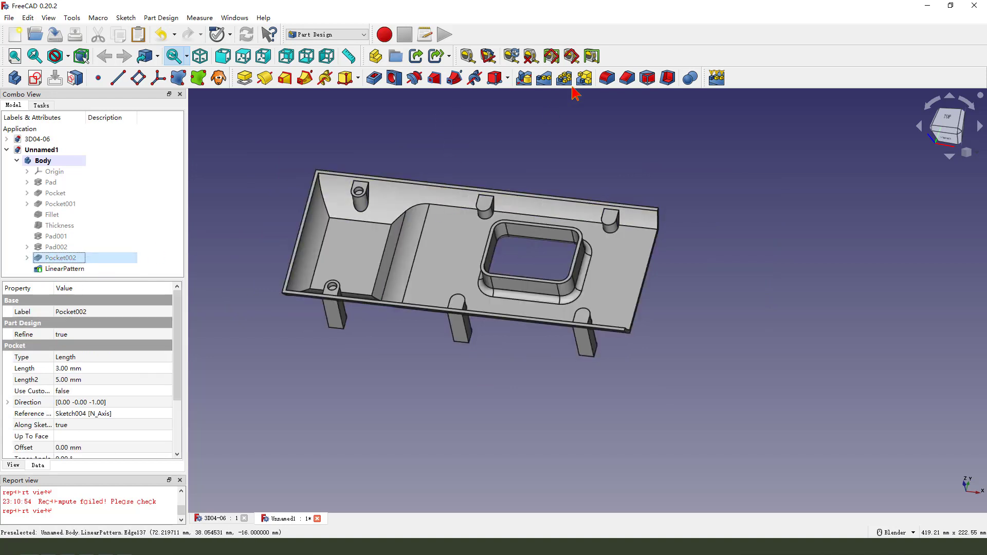
pyautogui.click(546, 84)
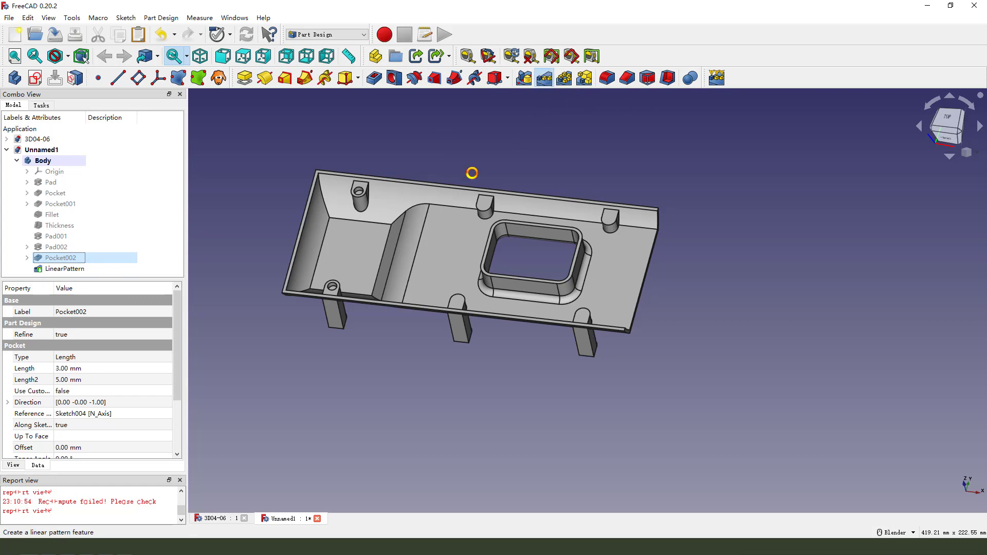
pyautogui.click(115, 366)
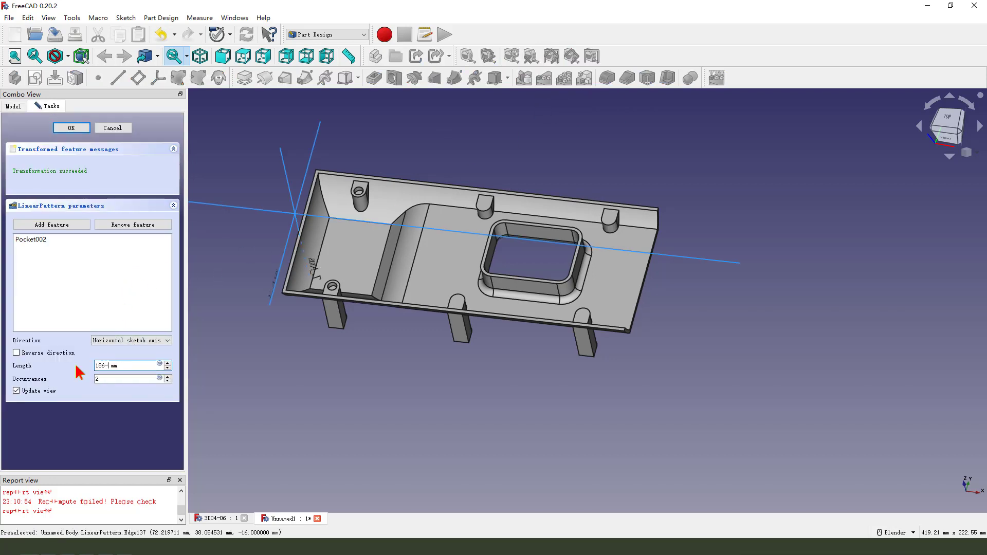
pyautogui.write('186-50')
pyautogui.press('Tab')
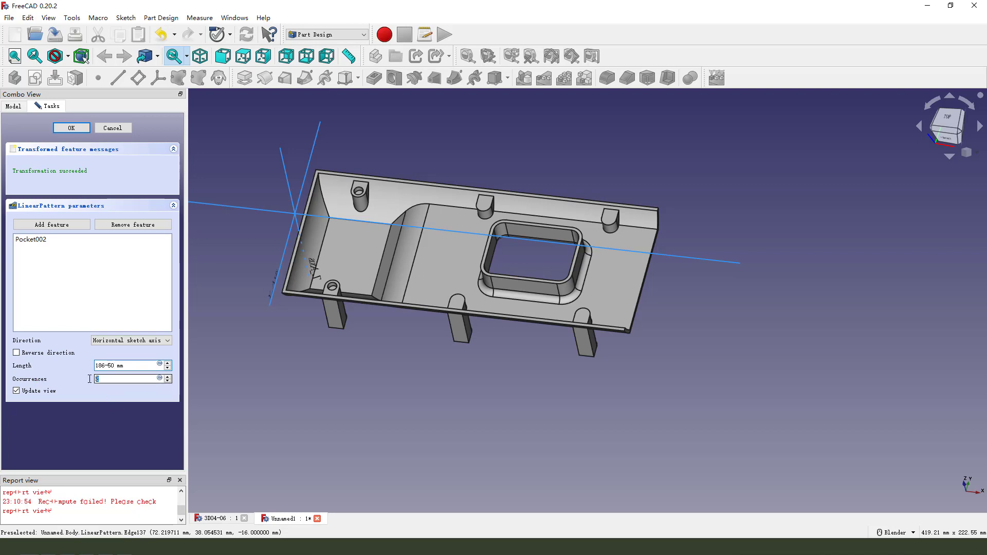
pyautogui.write('3')
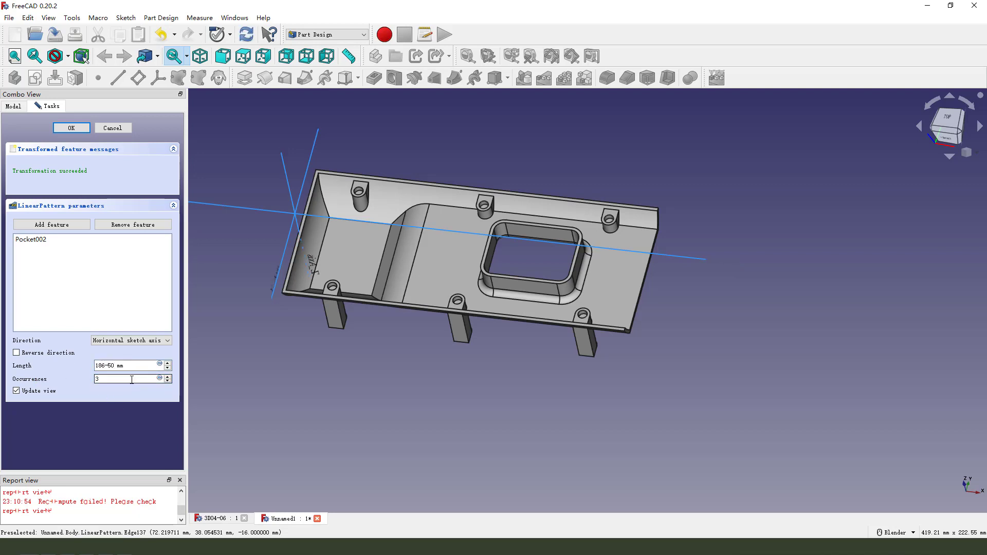
pyautogui.click(72, 127)
# Undo both linear patterns of the bosses and holes.
pyautogui.moveTo(567, 286); pyautogui.dragTo(571, 298, button='middle')
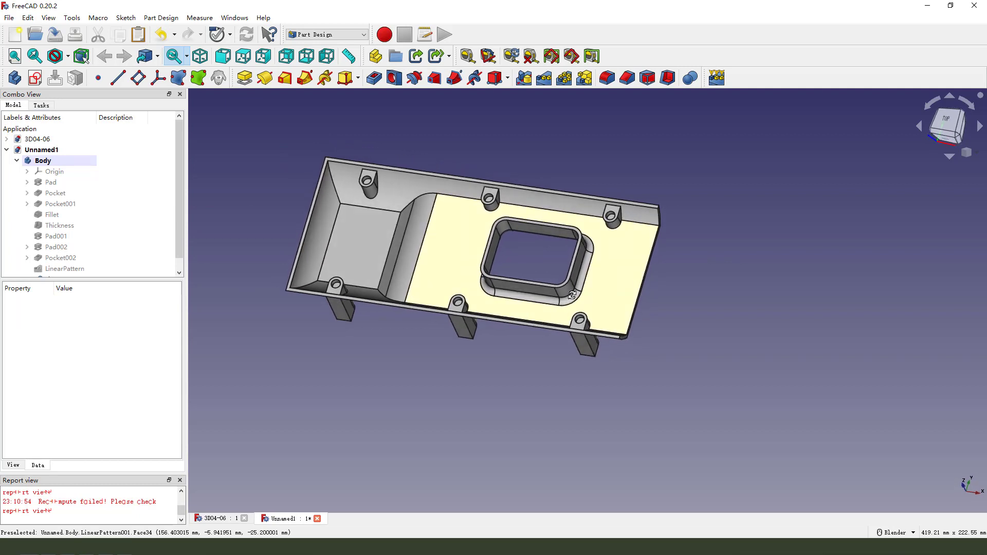
pyautogui.scroll(-1, 26, 265)
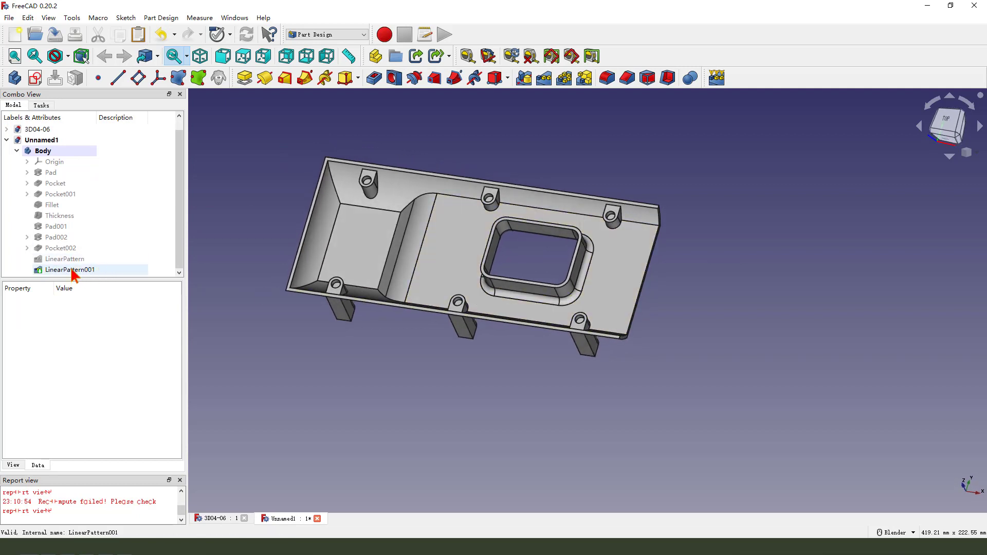
pyautogui.click(160, 35)
pyautogui.click(161, 35)
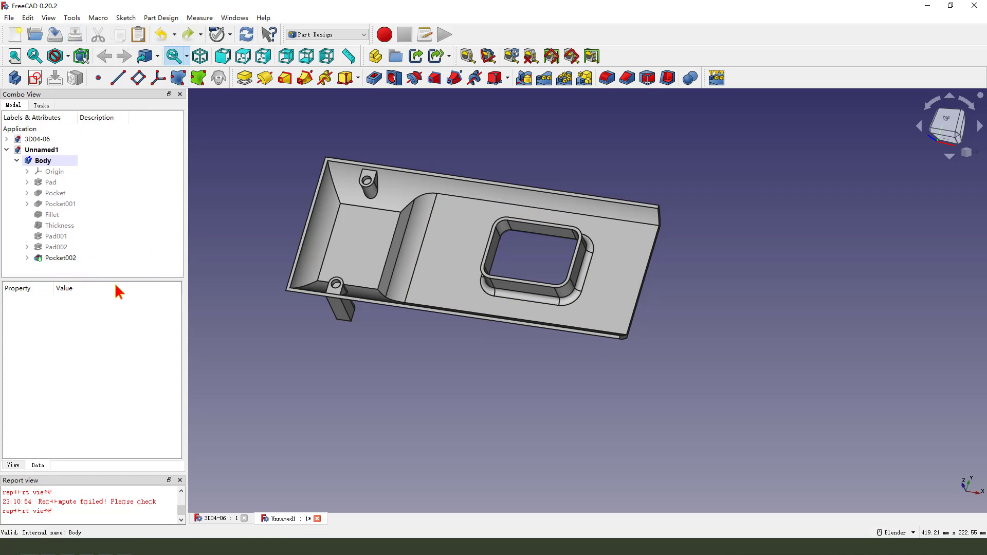
# Create a MultiTransform from the boss pad and the hole pocket, and add a linear pattern to its transformations.
pyautogui.click(60, 248)
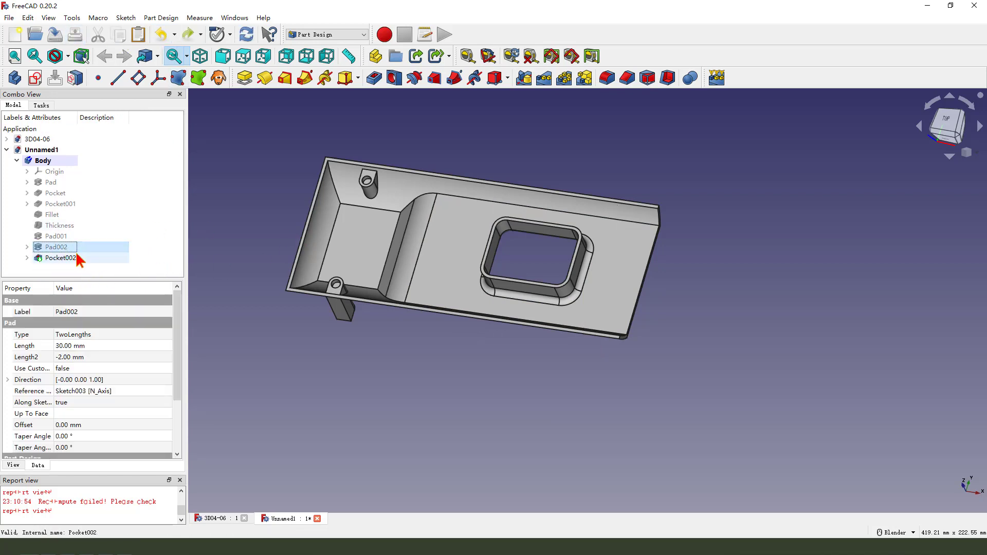
pyautogui.keyDown('ctrl'); pyautogui.click(61, 258); pyautogui.keyUp('ctrl')
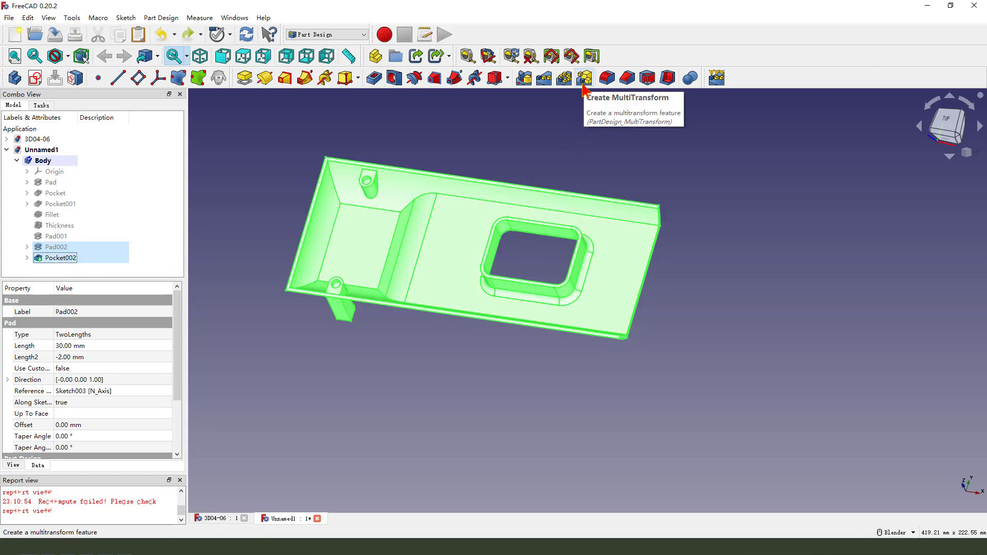
pyautogui.click(584, 82)
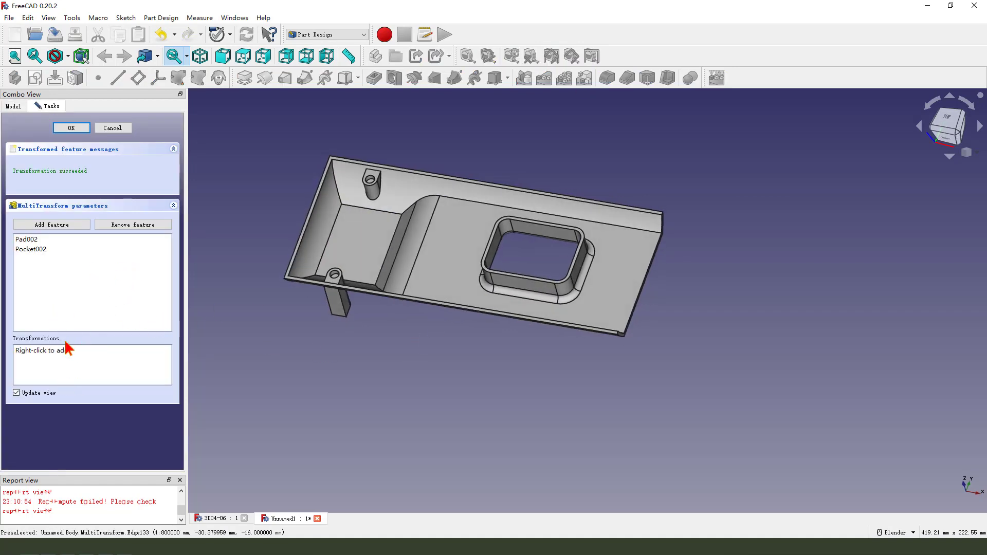
pyautogui.moveTo(66, 338)
pyautogui.mouseDown()
pyautogui.moveTo(18, 336)
pyautogui.moveTo(47, 354)
pyautogui.mouseUp()
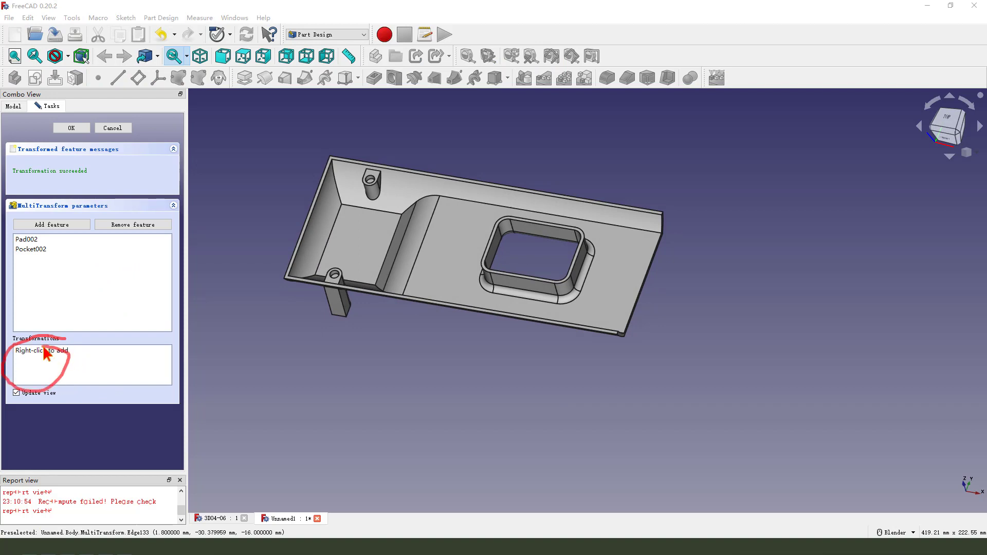
pyautogui.rightClick(81, 354)
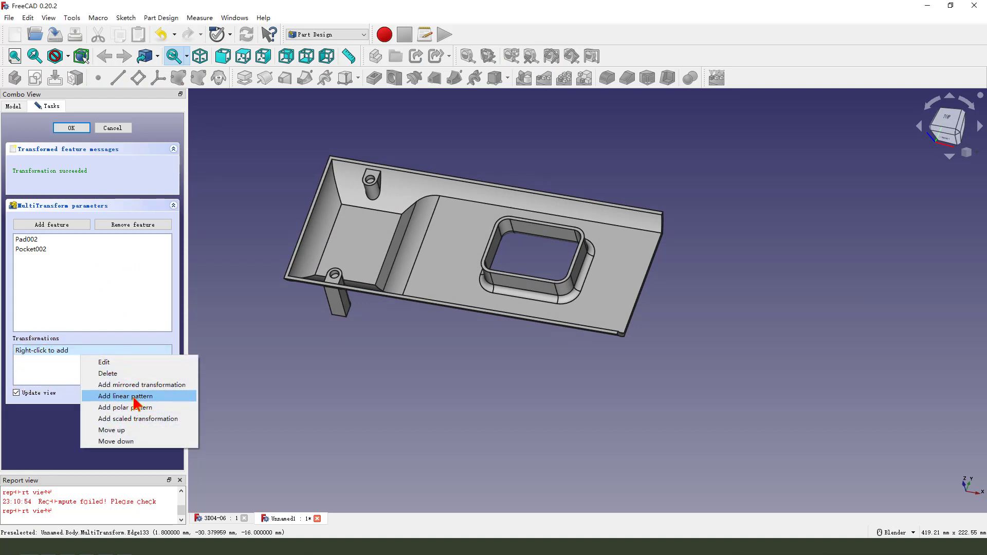
pyautogui.click(144, 398)
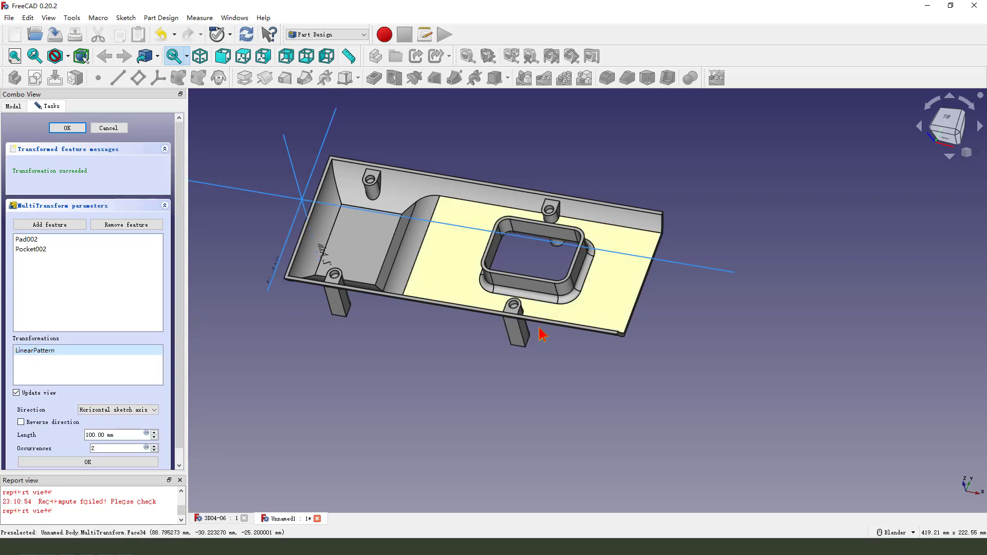
# Set the linear pattern inside the MultiTransform to a length of 186-50 mm with 3 occurrences.
pyautogui.click(105, 435)
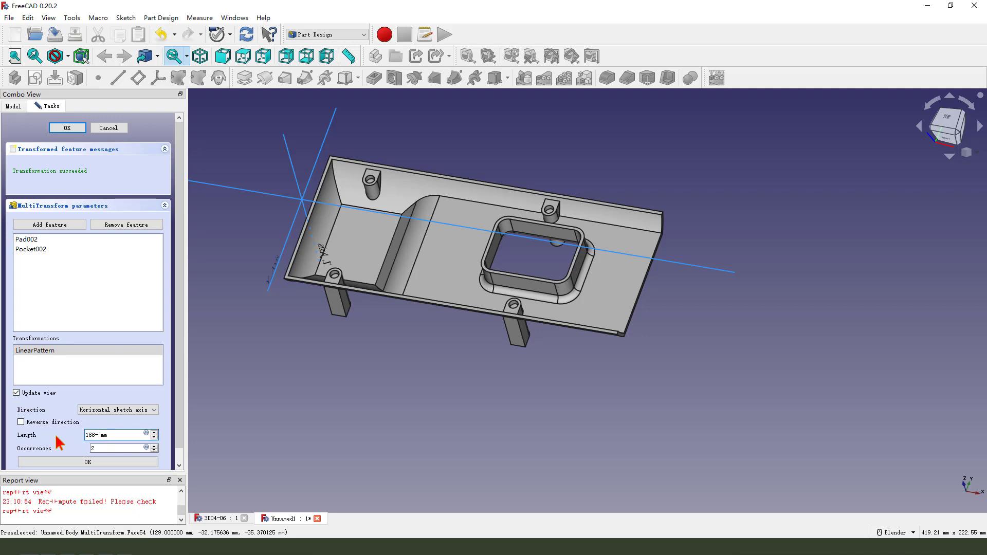
pyautogui.click(107, 447)
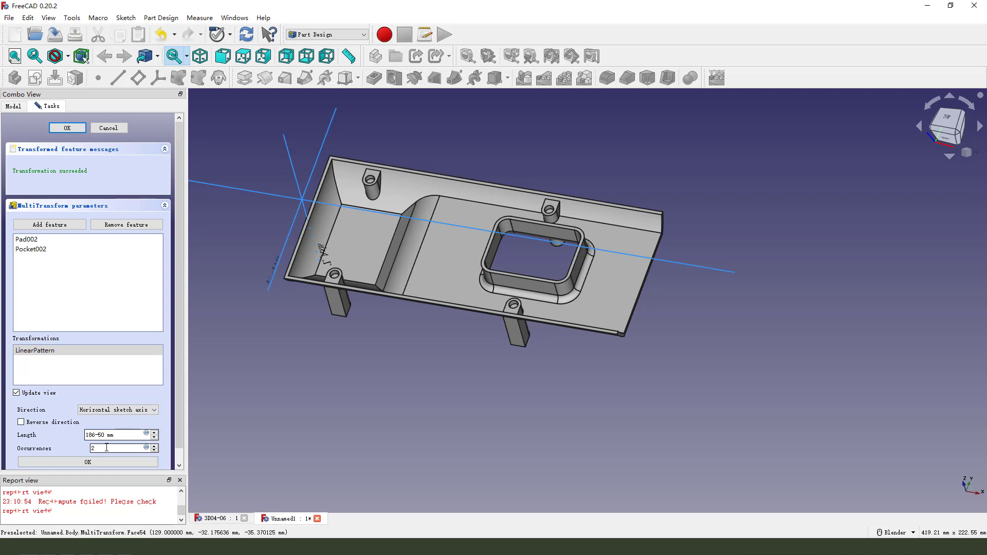
pyautogui.write('3')
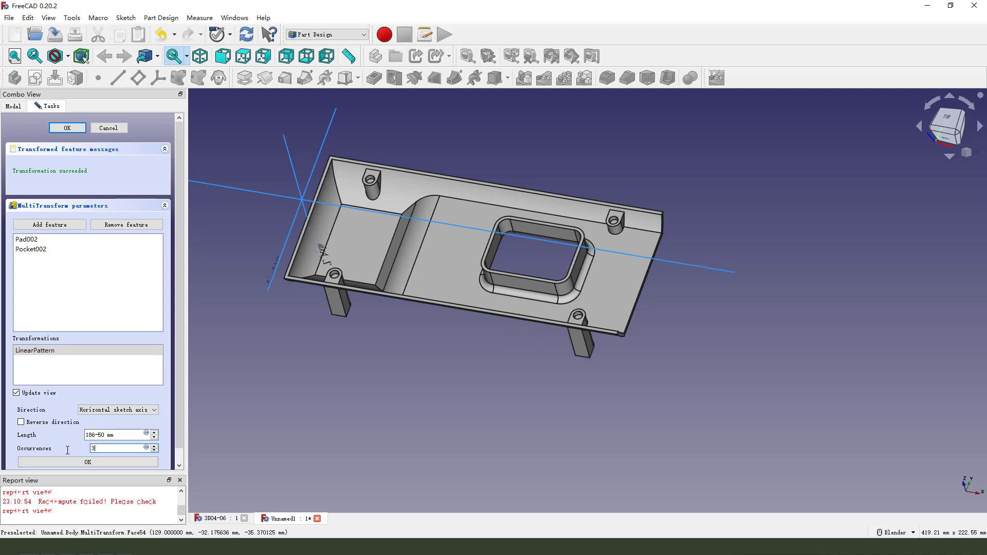
pyautogui.moveTo(491, 277); pyautogui.dragTo(480, 286, button='middle')
pyautogui.scroll(-1, 139, 404)
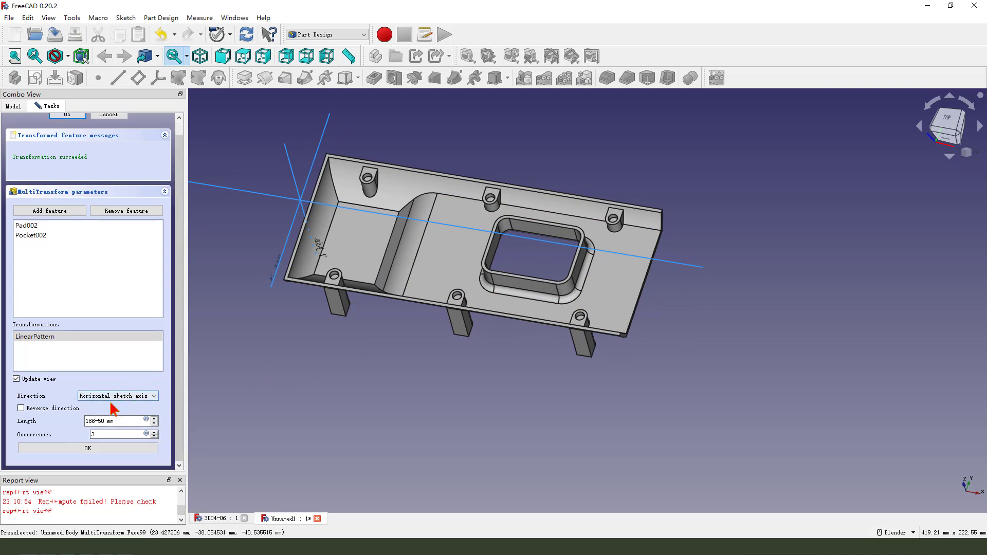
pyautogui.moveTo(106, 381)
pyautogui.mouseDown()
pyautogui.moveTo(330, 276)
pyautogui.moveTo(338, 283)
pyautogui.mouseUp()
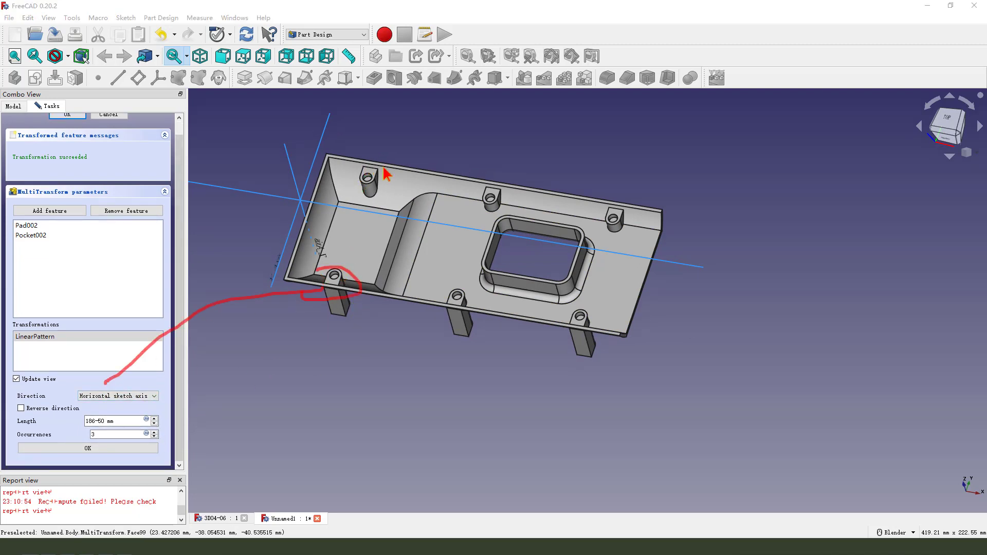
pyautogui.moveTo(386, 174)
pyautogui.mouseDown()
pyautogui.moveTo(357, 259)
pyautogui.moveTo(362, 160)
pyautogui.mouseUp()
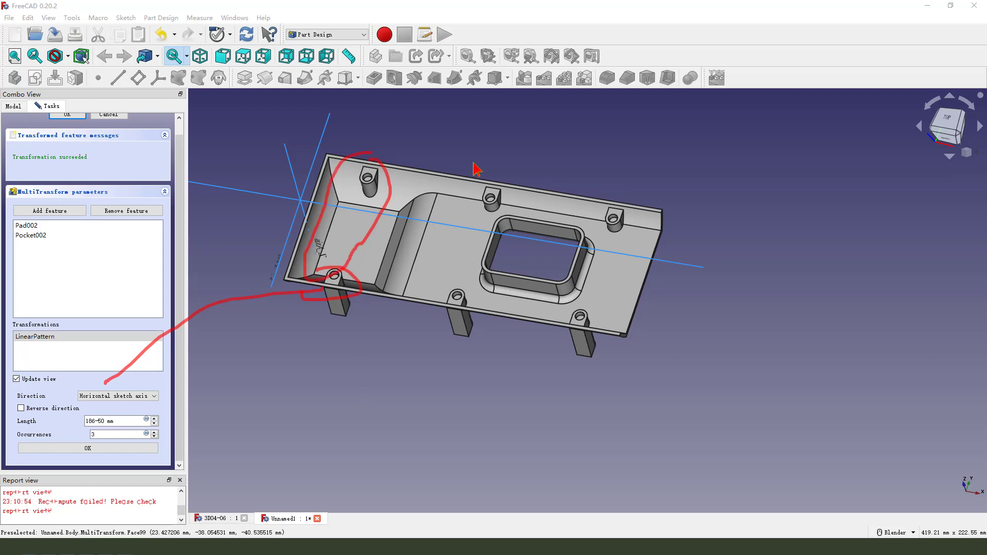
pyautogui.moveTo(476, 163)
pyautogui.mouseDown()
pyautogui.moveTo(435, 234)
pyautogui.moveTo(487, 183)
pyautogui.mouseUp()
pyautogui.moveTo(609, 222)
pyautogui.mouseDown()
pyautogui.moveTo(604, 203)
pyautogui.moveTo(562, 288)
pyautogui.moveTo(614, 226)
pyautogui.mouseUp()
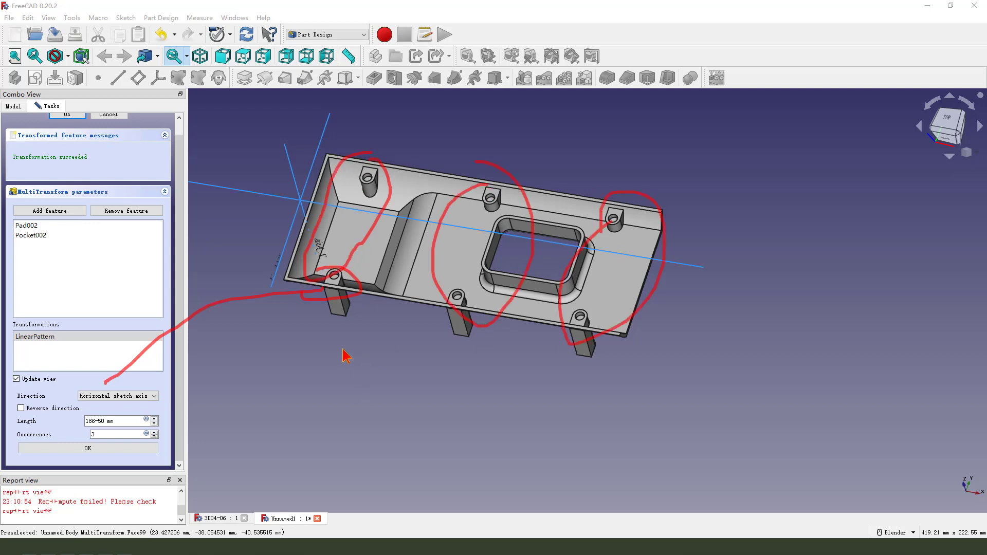
# Confirm the linear pattern of the bosses and holes and finish the MultiTransform.
pyautogui.moveTo(57, 372)
pyautogui.mouseDown()
pyautogui.moveTo(149, 378)
pyautogui.moveTo(91, 406)
pyautogui.mouseUp()
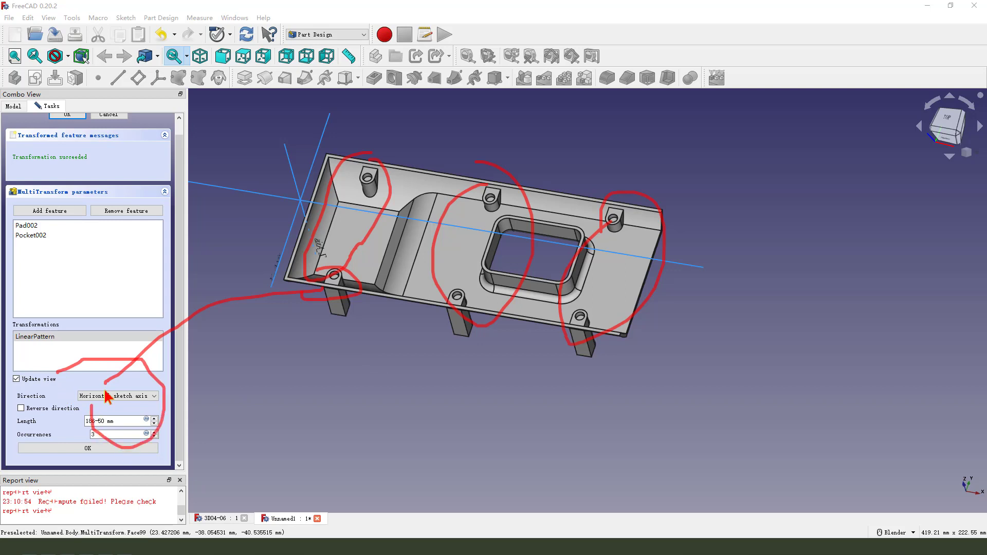
pyautogui.moveTo(224, 379); pyautogui.dragTo(819, 242)
pyautogui.moveTo(599, 90)
pyautogui.mouseDown()
pyautogui.moveTo(565, 85)
pyautogui.moveTo(584, 76)
pyautogui.mouseUp()
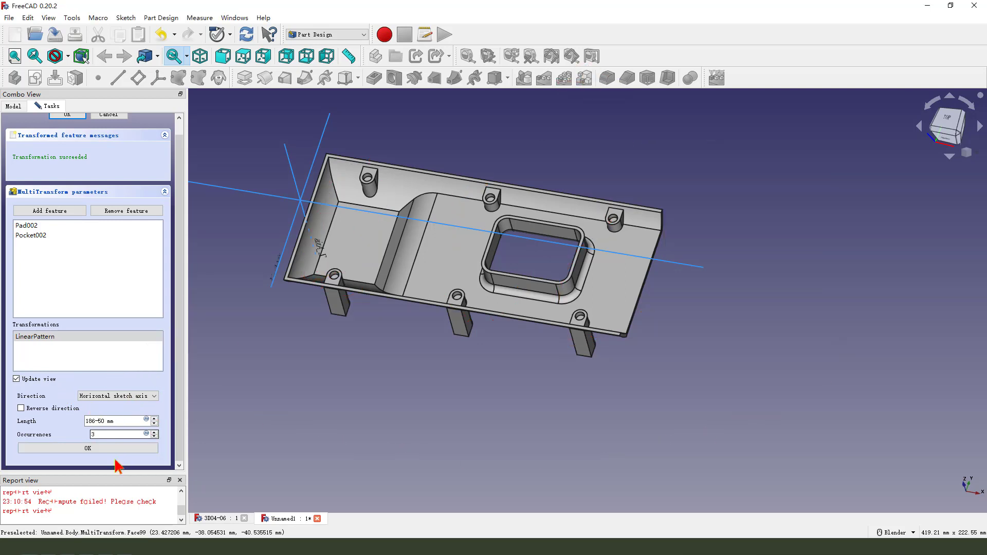
pyautogui.click(88, 449)
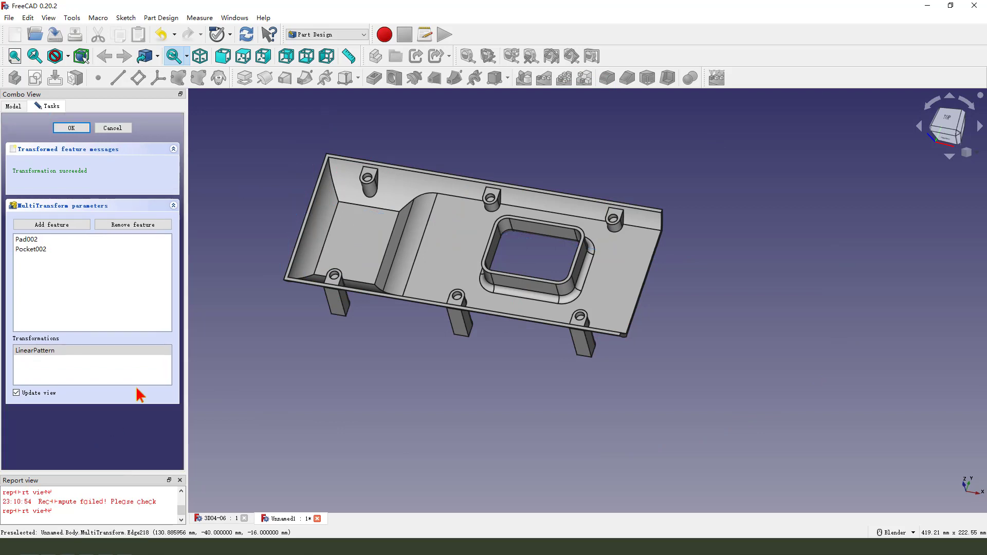
pyautogui.press('Return')
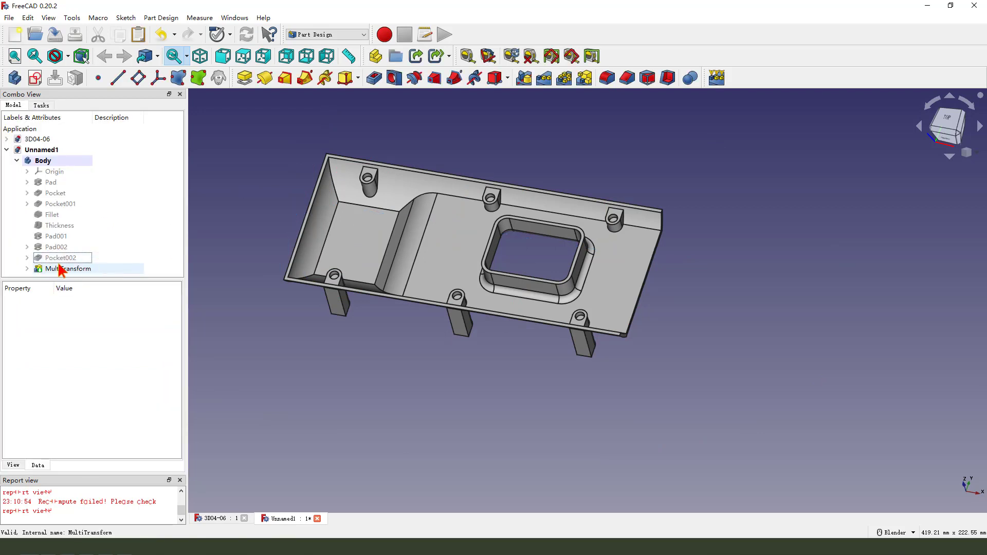
# Create a sketch on the thin U-shaped end face of the cover, at the end nearest the rectangular opening.
pyautogui.moveTo(87, 260)
pyautogui.mouseDown()
pyautogui.moveTo(17, 271)
pyautogui.moveTo(101, 268)
pyautogui.moveTo(144, 251)
pyautogui.mouseUp()
pyautogui.moveTo(267, 209); pyautogui.dragTo(589, 102)
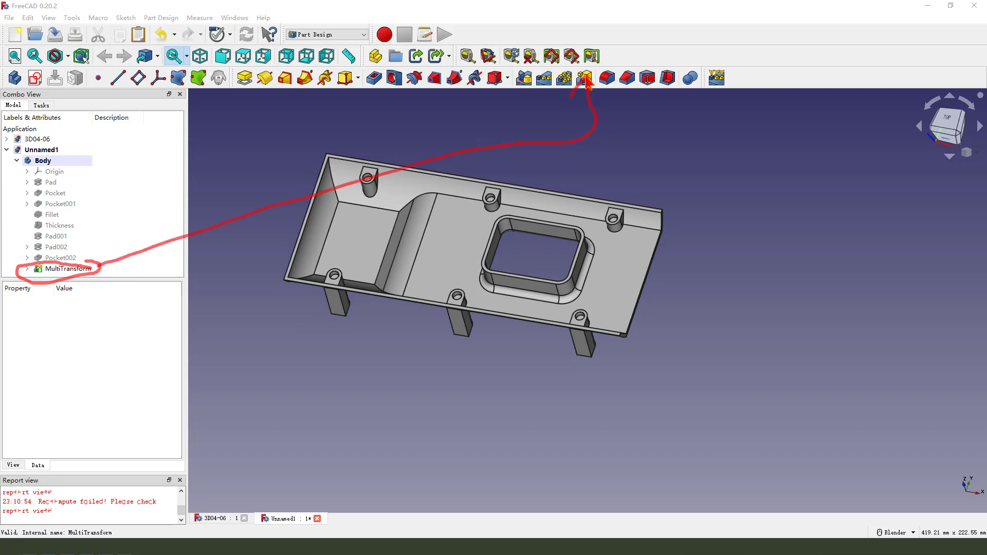
pyautogui.moveTo(461, 363)
pyautogui.mouseDown(button='middle')
pyautogui.moveTo(514, 285)
pyautogui.moveTo(684, 257)
pyautogui.mouseUp(button='middle')
pyautogui.scroll(6, 684, 257)
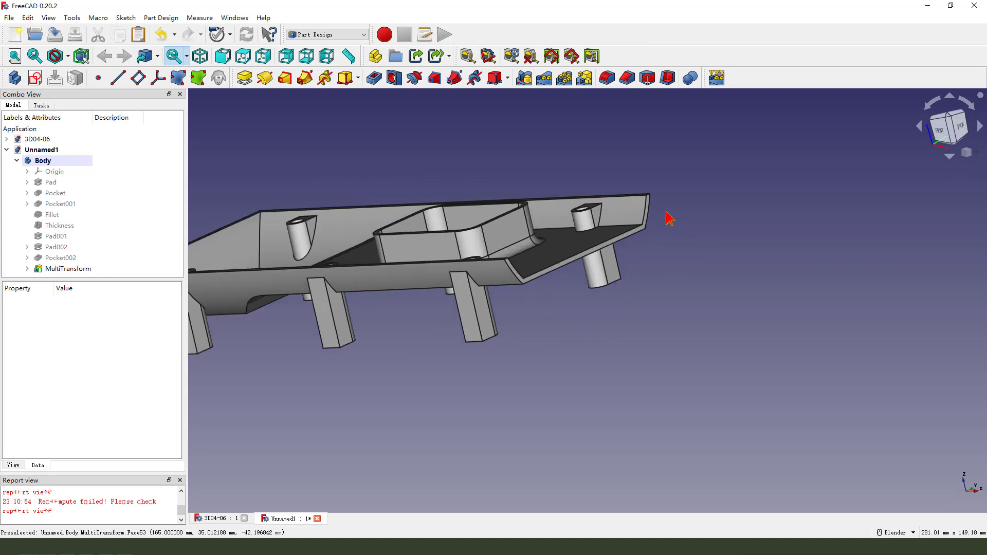
pyautogui.click(646, 230)
pyautogui.moveTo(463, 224); pyautogui.dragTo(432, 220, button='middle')
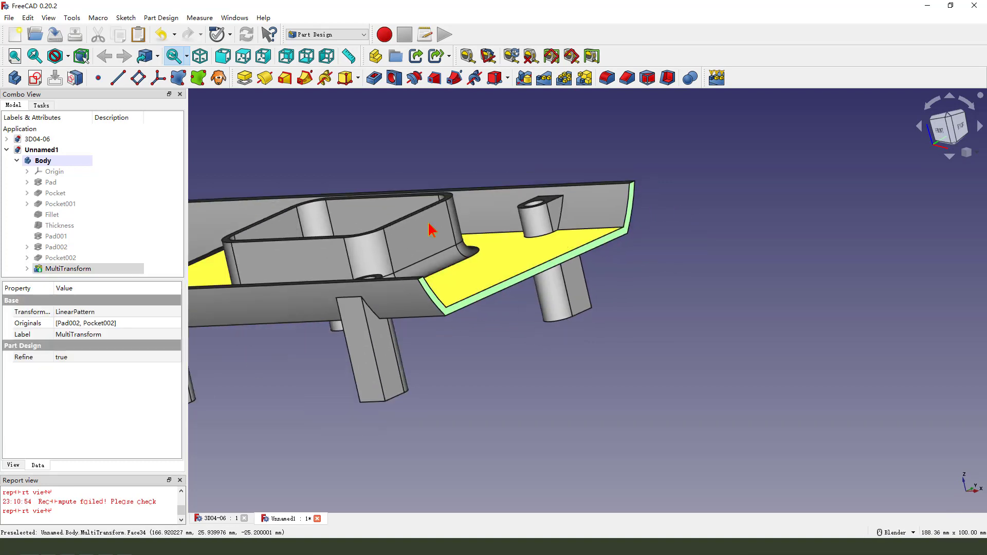
pyautogui.click(35, 78)
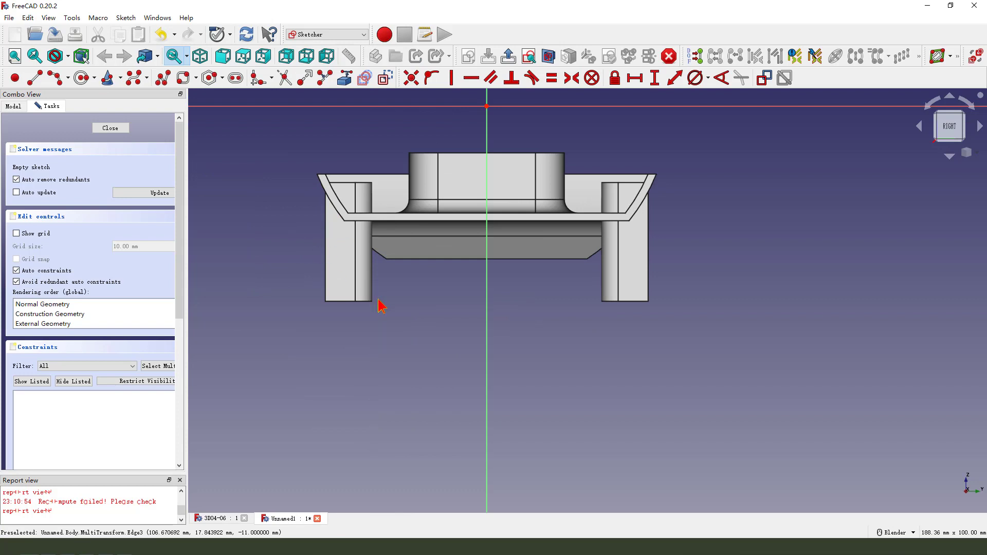
# Project the end face's outer profile, both curved side edges and the base edge, into the sketch as external geometry.
pyautogui.moveTo(340, 265)
pyautogui.mouseDown()
pyautogui.moveTo(360, 294)
pyautogui.moveTo(337, 296)
pyautogui.mouseUp()
pyautogui.moveTo(603, 261); pyautogui.dragTo(647, 301)
pyautogui.moveTo(641, 268); pyautogui.dragTo(591, 288)
pyautogui.press('Escape')
pyautogui.scroll(1, 392, 200)
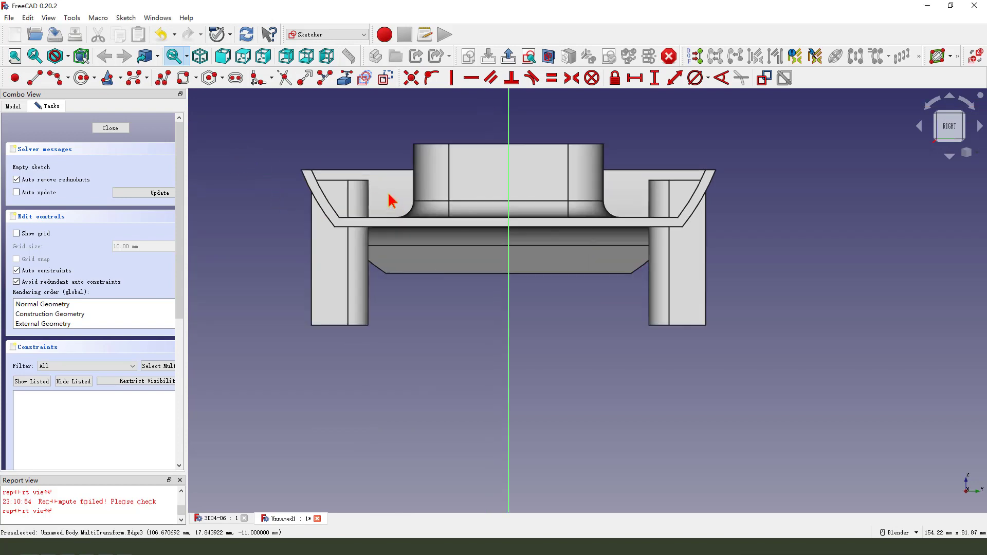
pyautogui.click(345, 79)
pyautogui.click(331, 221)
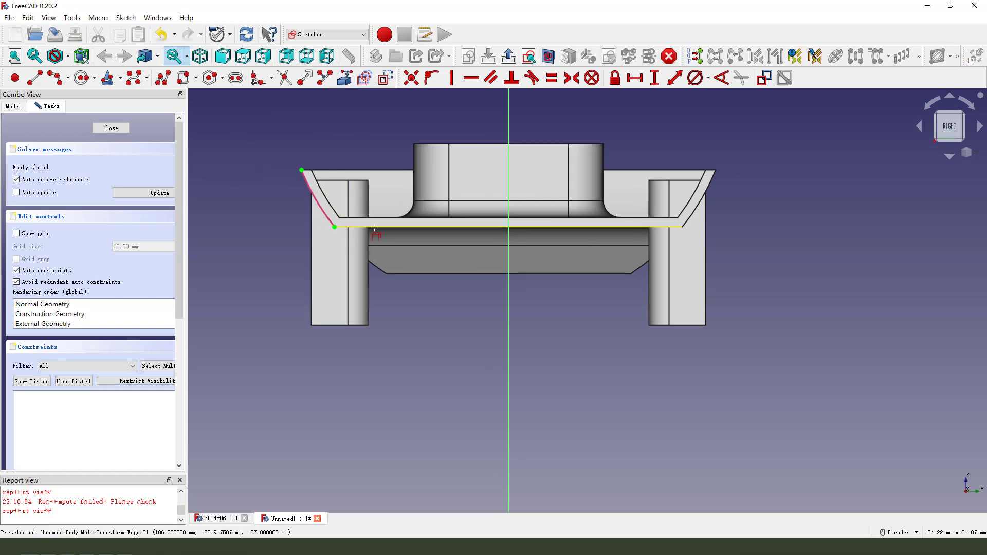
pyautogui.click(712, 182)
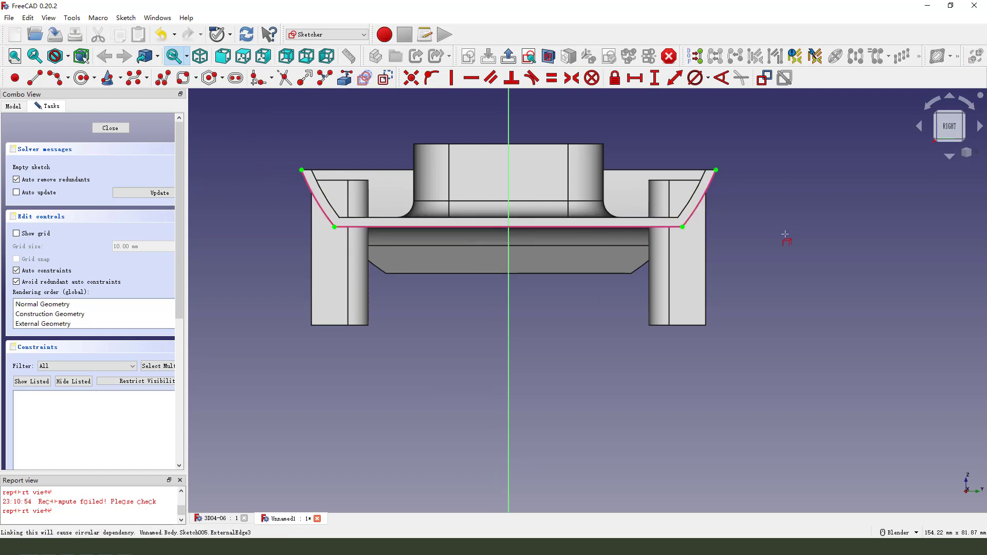
# Trace the projected outer profile with a three-point arc along each curved side and a straight line along the base.
pyautogui.click(62, 78)
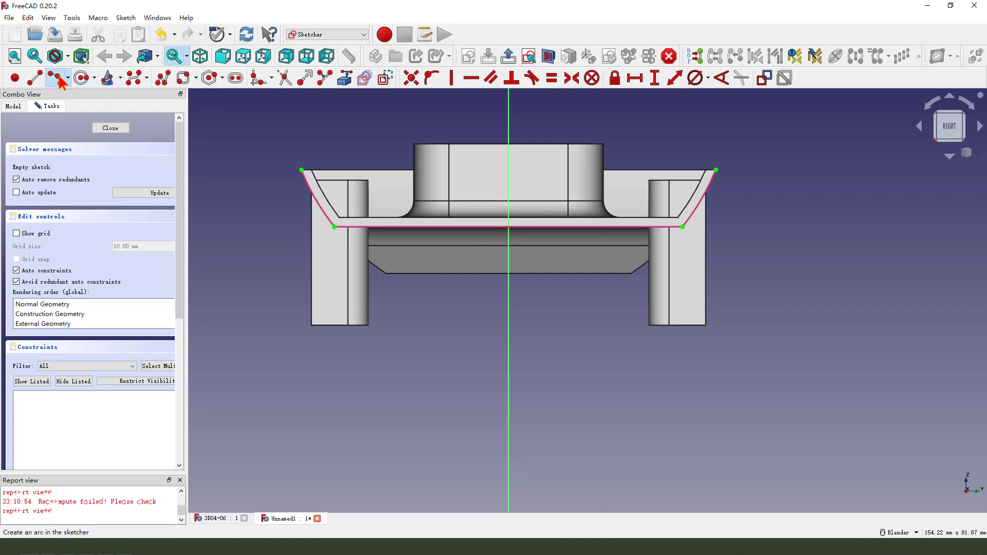
pyautogui.click(302, 171)
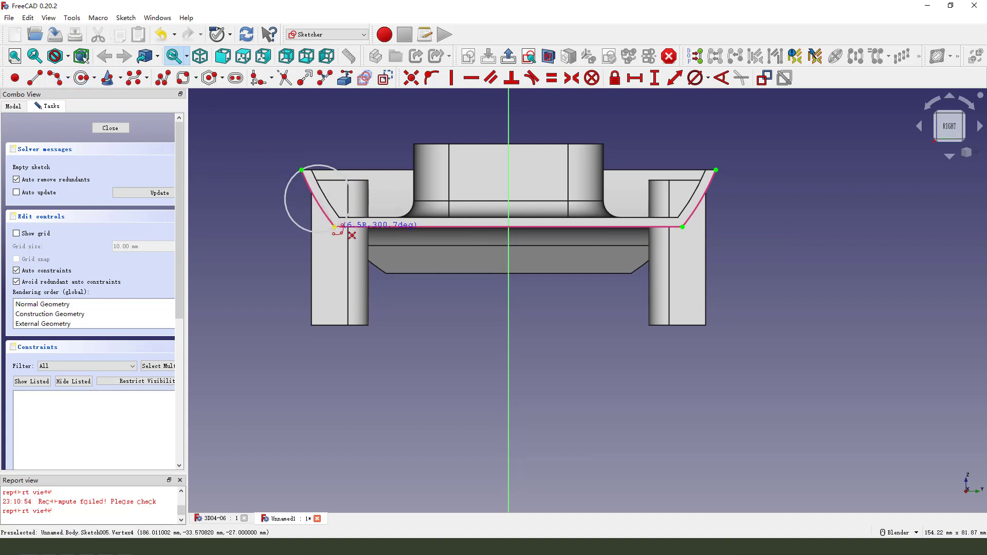
pyautogui.click(335, 227)
pyautogui.click(320, 206)
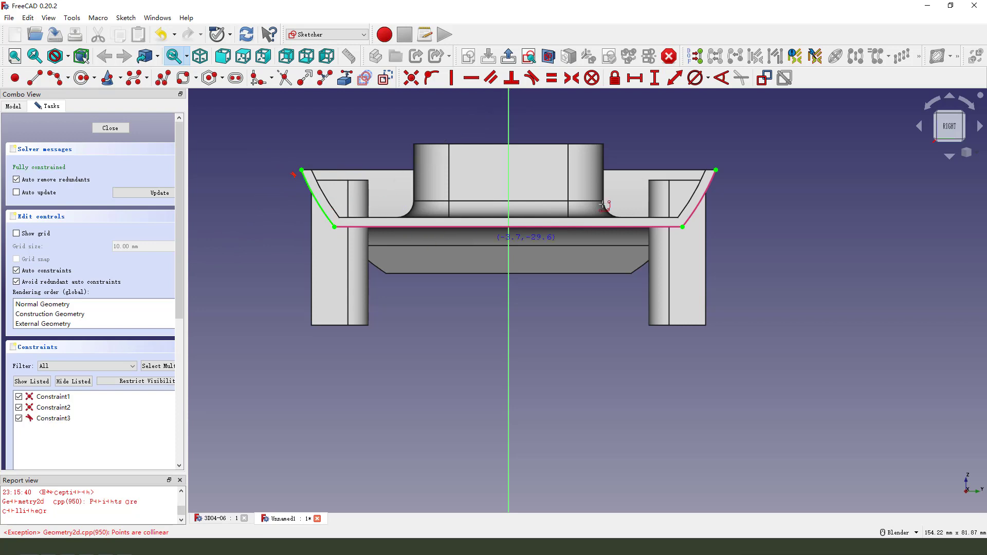
pyautogui.click(716, 170)
pyautogui.click(683, 226)
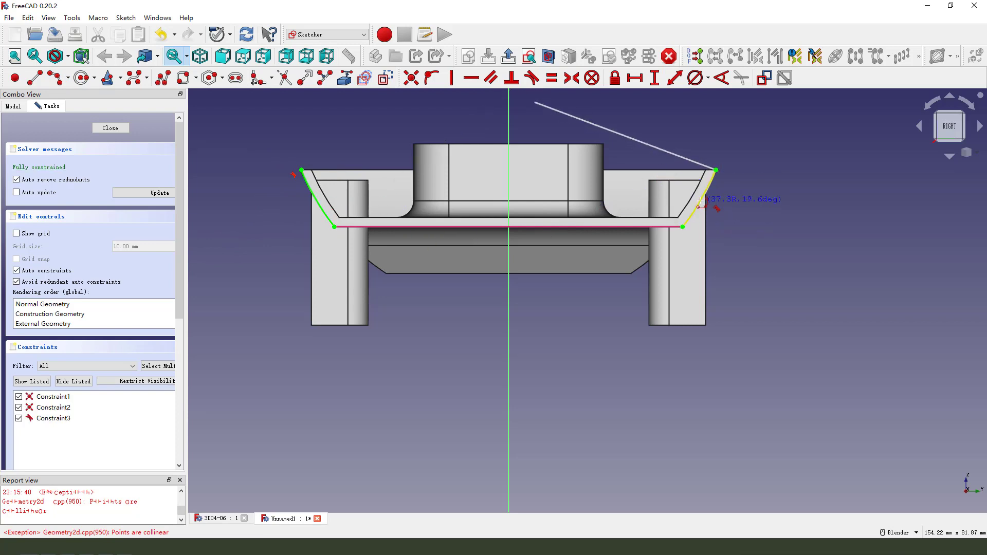
pyautogui.click(740, 213)
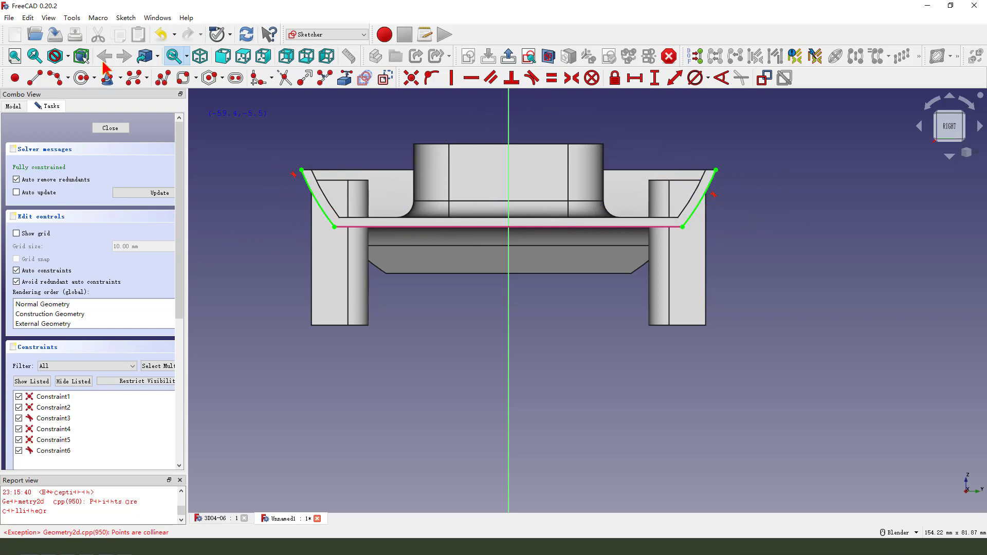
pyautogui.click(334, 226)
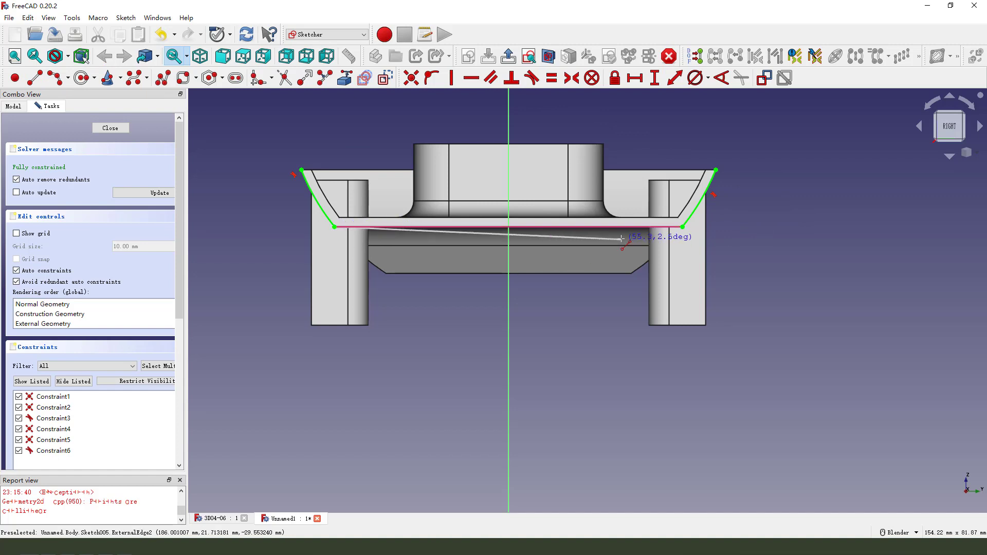
pyautogui.click(682, 227)
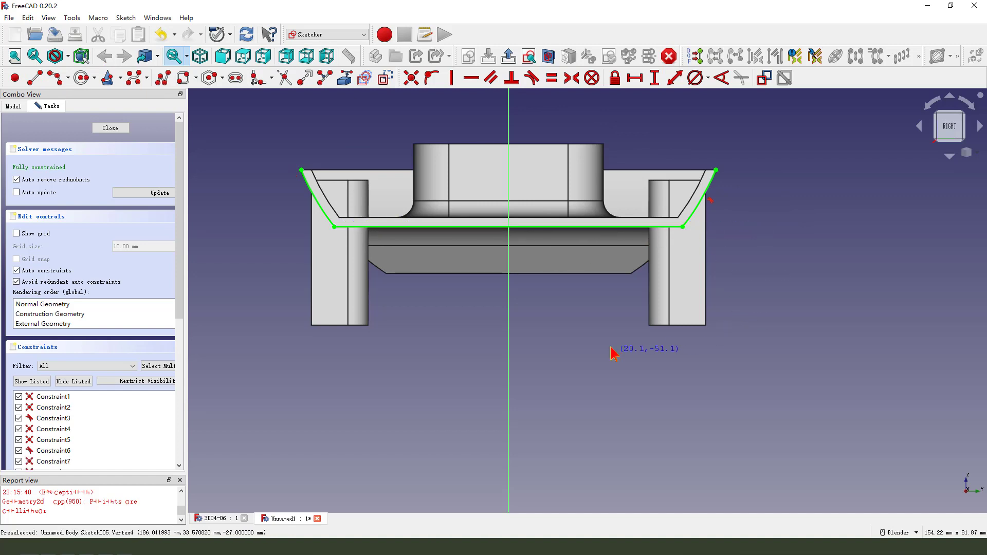
# Close the profile with an arc about 156 mm in diameter passing below the bosses, and dimension its diameter.
pyautogui.click(55, 78)
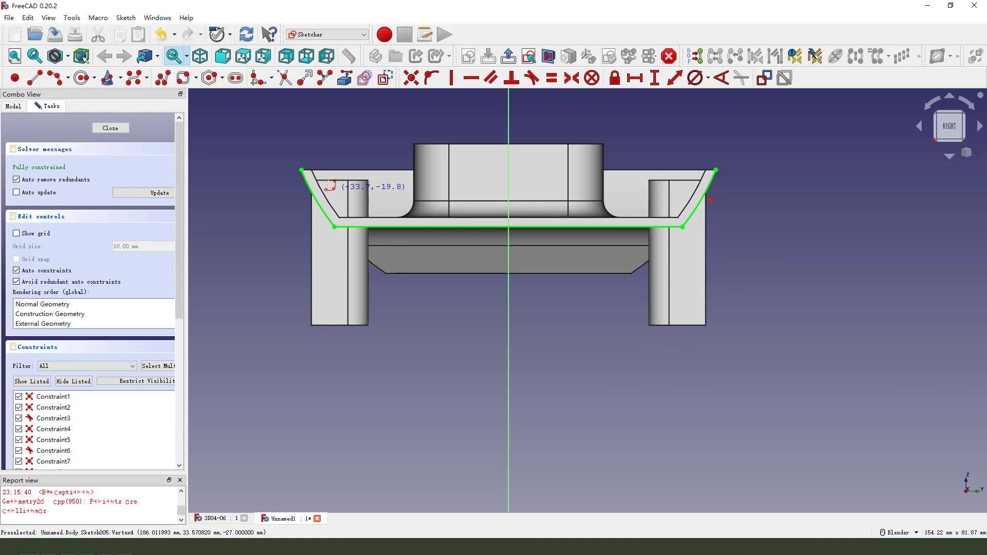
pyautogui.click(301, 170)
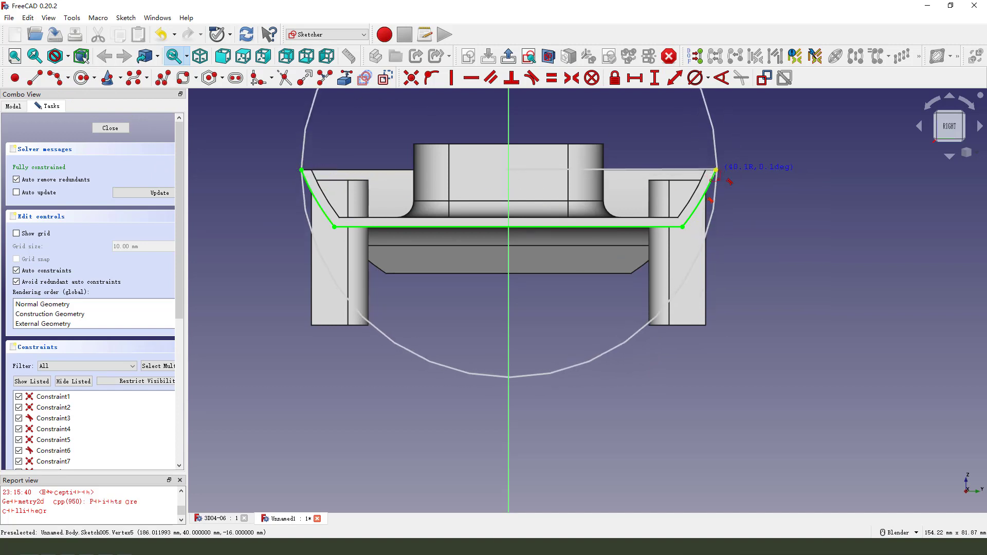
pyautogui.click(715, 169)
pyautogui.scroll(-3, 796, 314)
pyautogui.click(796, 323)
pyautogui.scroll(-2, 730, 220)
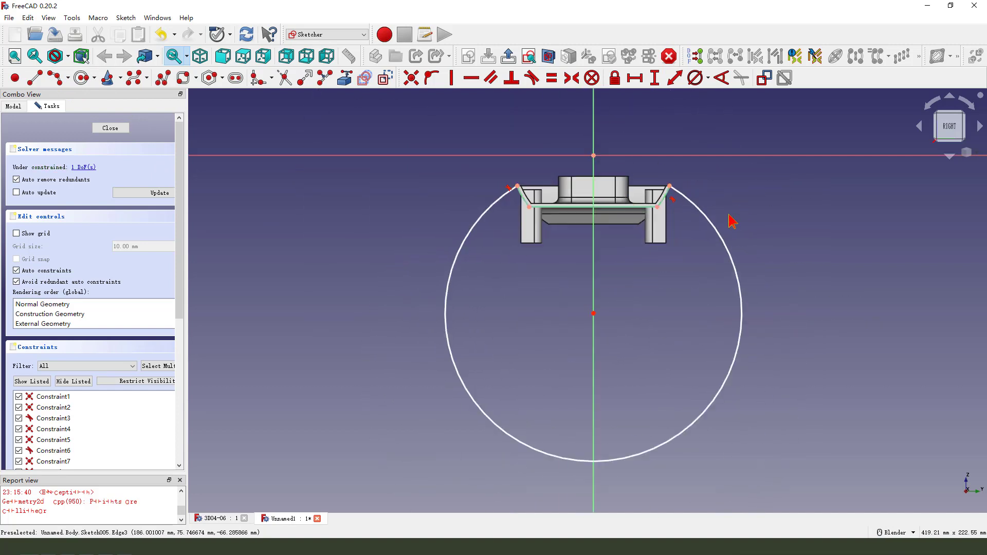
pyautogui.click(709, 220)
pyautogui.click(695, 77)
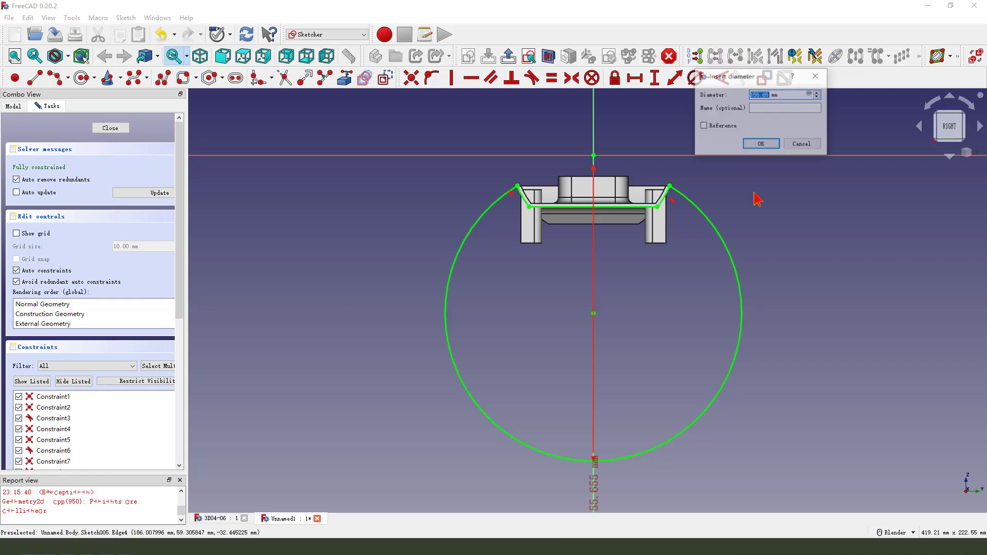
pyautogui.click(760, 145)
pyautogui.scroll(2, 537, 221)
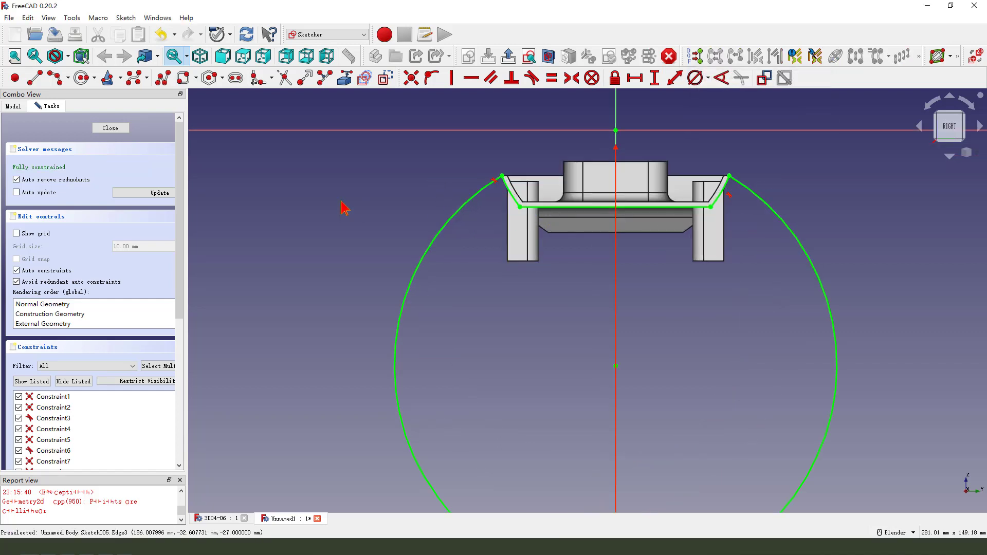
pyautogui.scroll(-2, 341, 205)
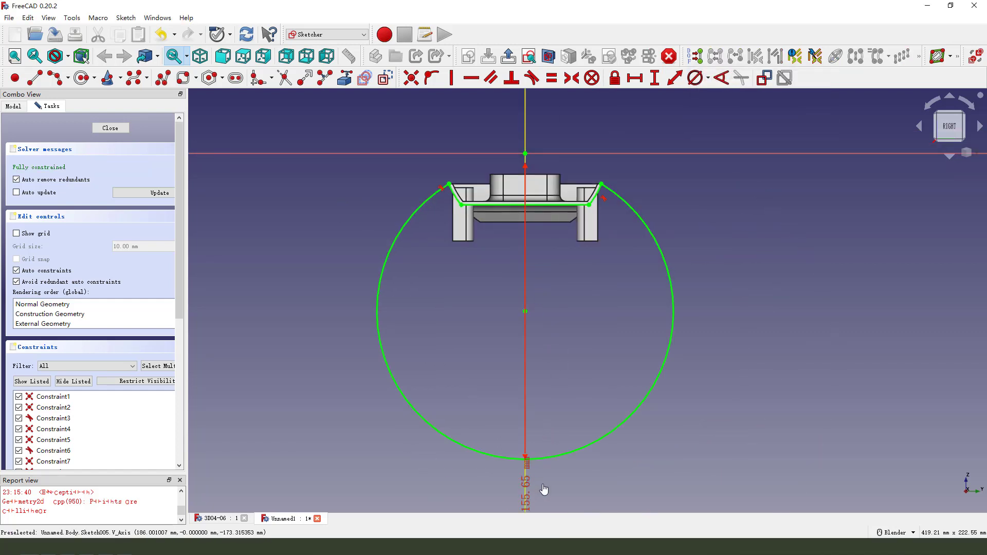
# Pocket the closed profile with type Through all, leaving the direction unreversed.
pyautogui.click(510, 56)
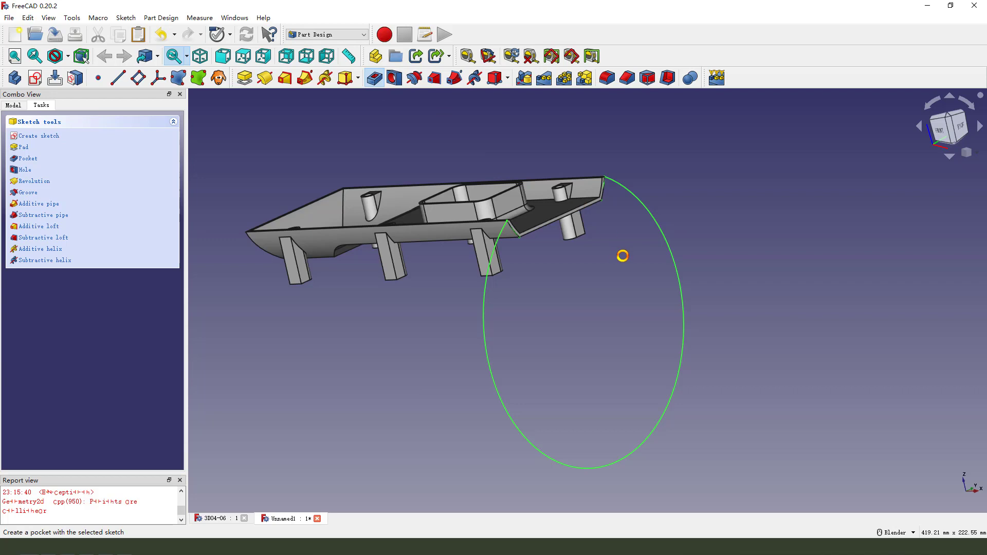
pyautogui.click(17, 259)
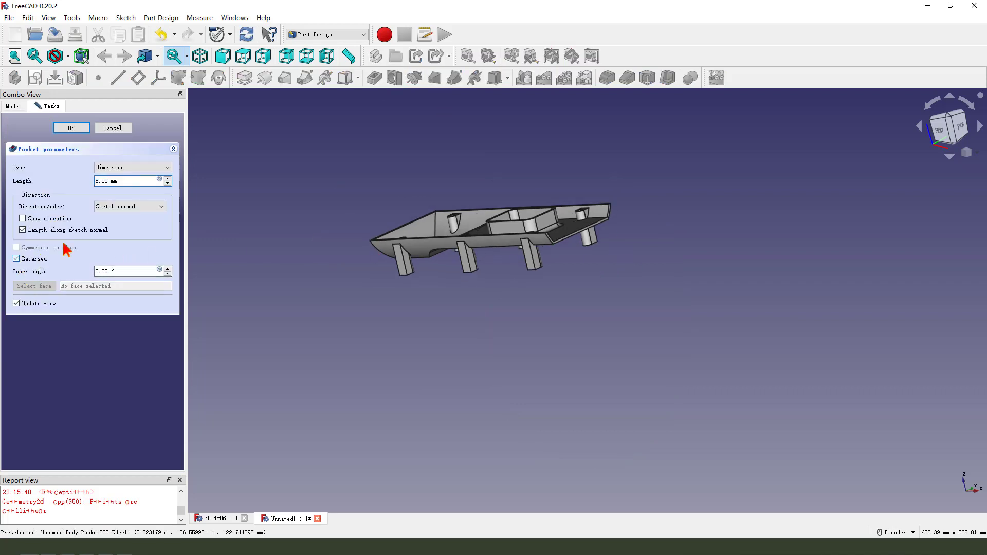
pyautogui.click(126, 168)
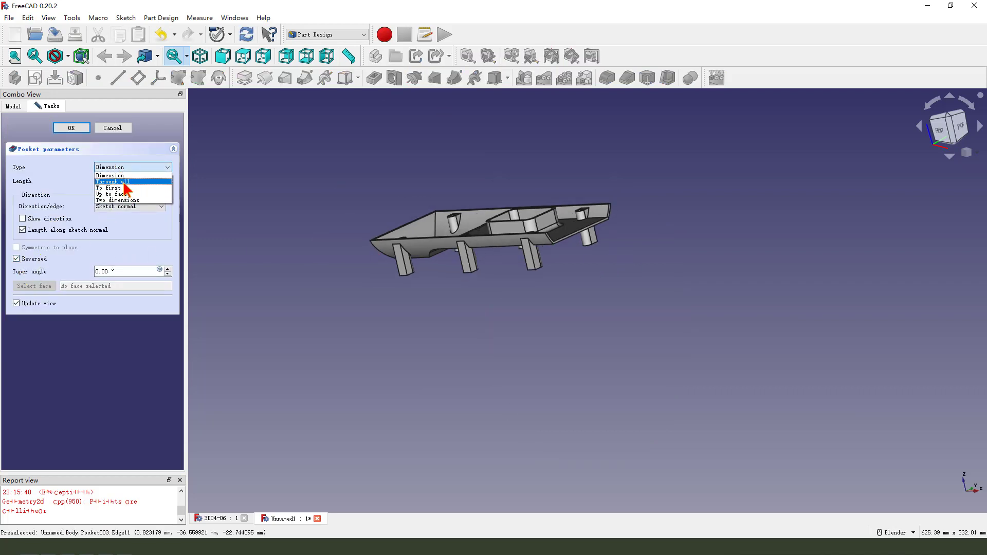
pyautogui.click(124, 182)
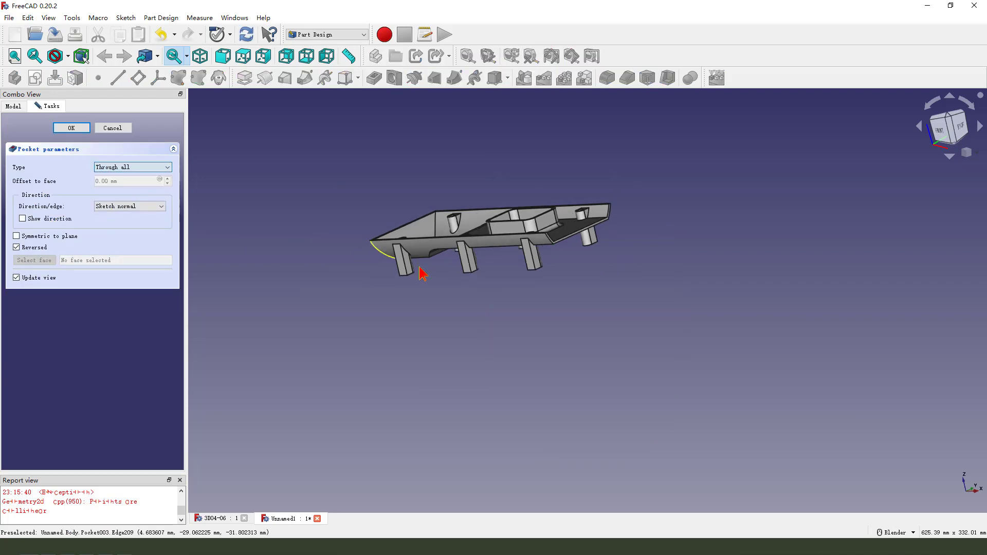
pyautogui.click(16, 247)
pyautogui.moveTo(480, 304); pyautogui.dragTo(568, 213, button='middle')
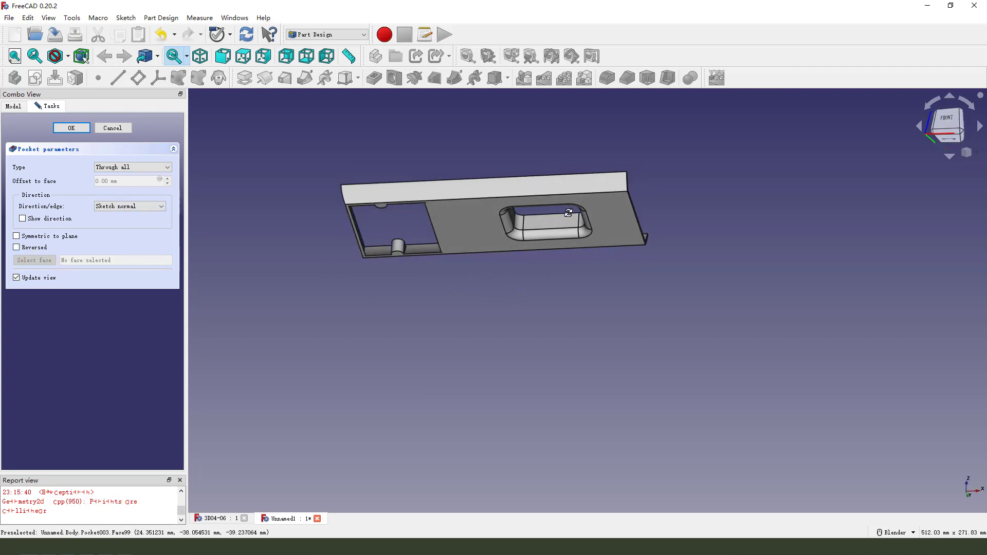
pyautogui.moveTo(566, 214); pyautogui.dragTo(554, 215, button='middle')
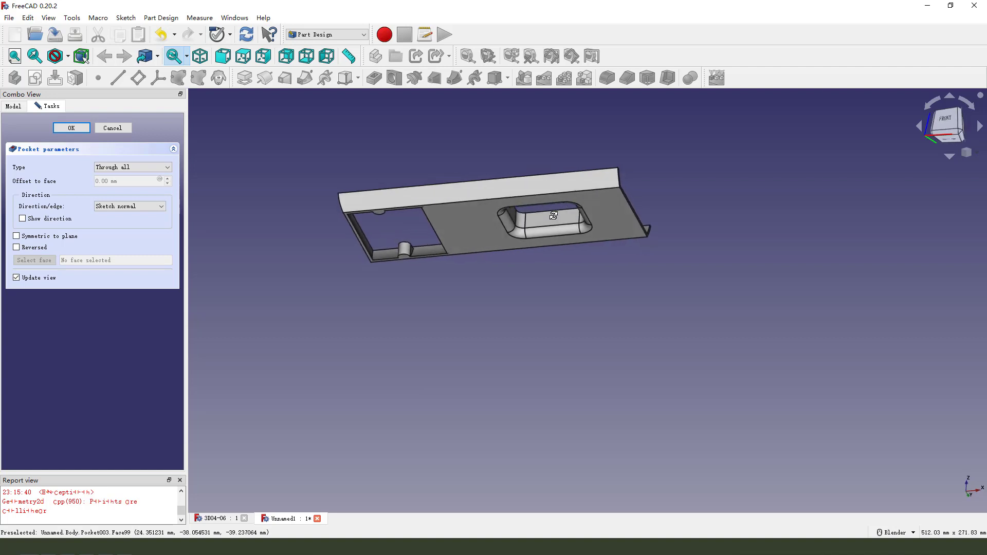
# Switch the pocket to a dimensioned depth and set its length to 120 mm.
pyautogui.click(153, 168)
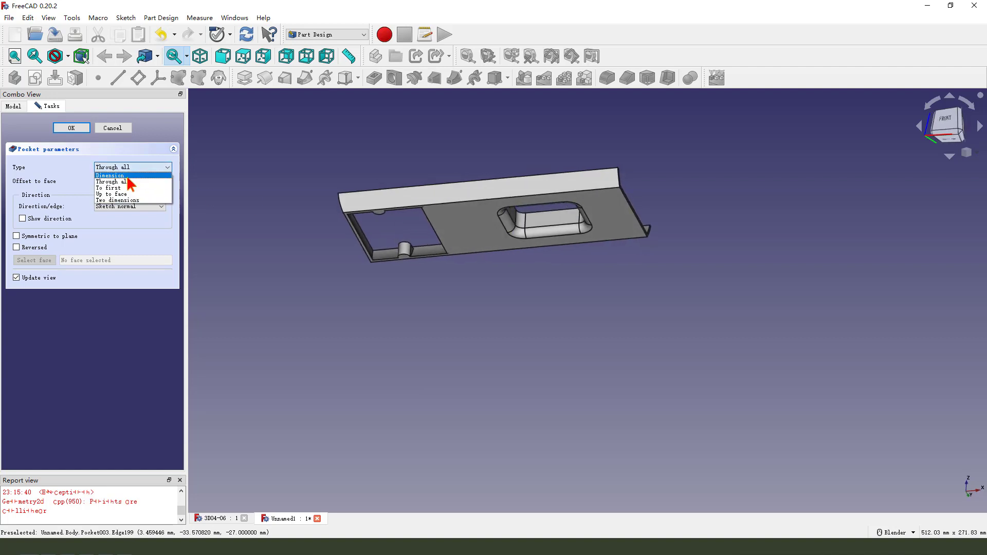
pyautogui.click(128, 176)
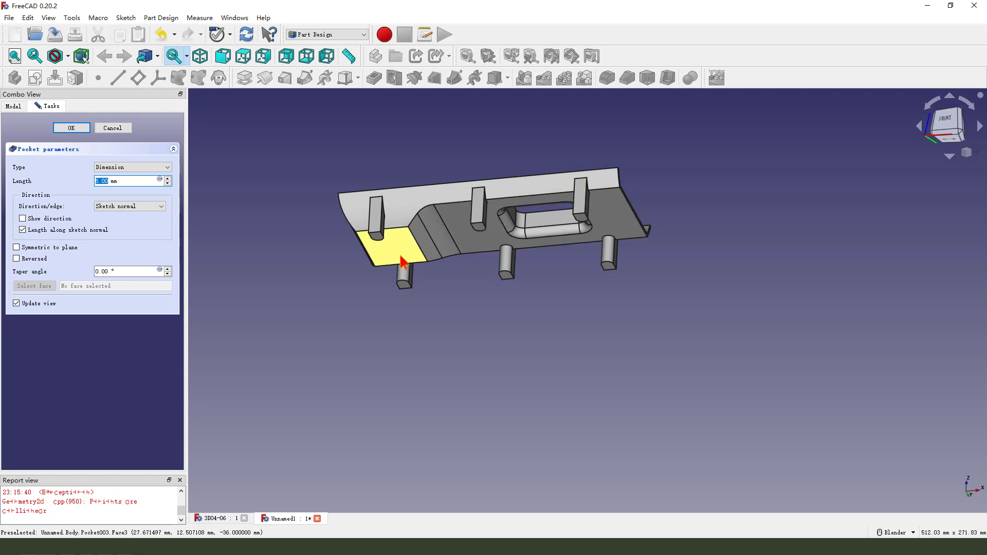
pyautogui.moveTo(401, 263); pyautogui.dragTo(442, 220, button='middle')
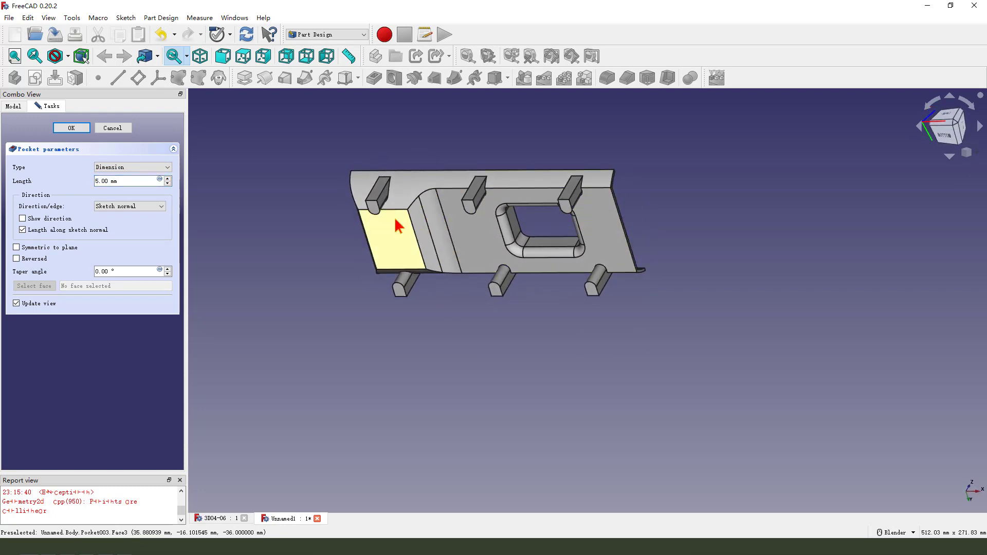
pyautogui.moveTo(624, 218); pyautogui.dragTo(304, 236, button='middle')
pyautogui.click(110, 181)
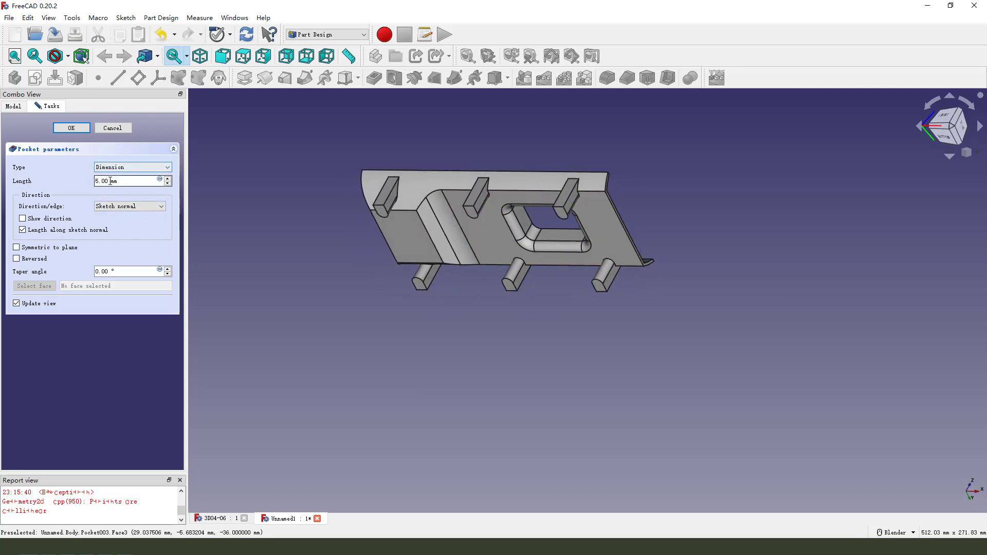
pyautogui.moveTo(110, 181); pyautogui.dragTo(94, 181)
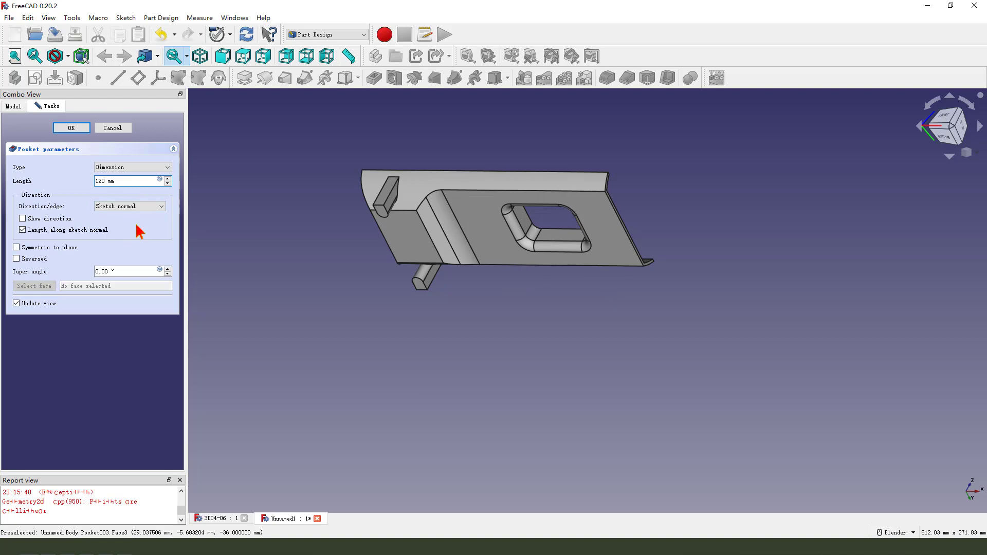
# Accept the 120 mm pocket and start a new sketch on the end face at the cover's shallow end.
pyautogui.moveTo(439, 267); pyautogui.dragTo(457, 231, button='middle')
pyautogui.click(68, 127)
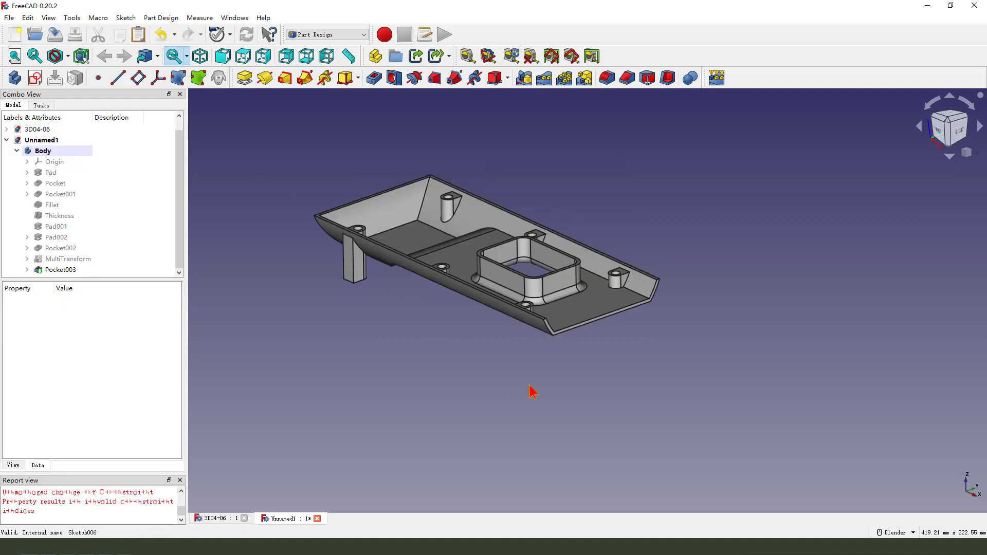
pyautogui.scroll(2, 632, 308)
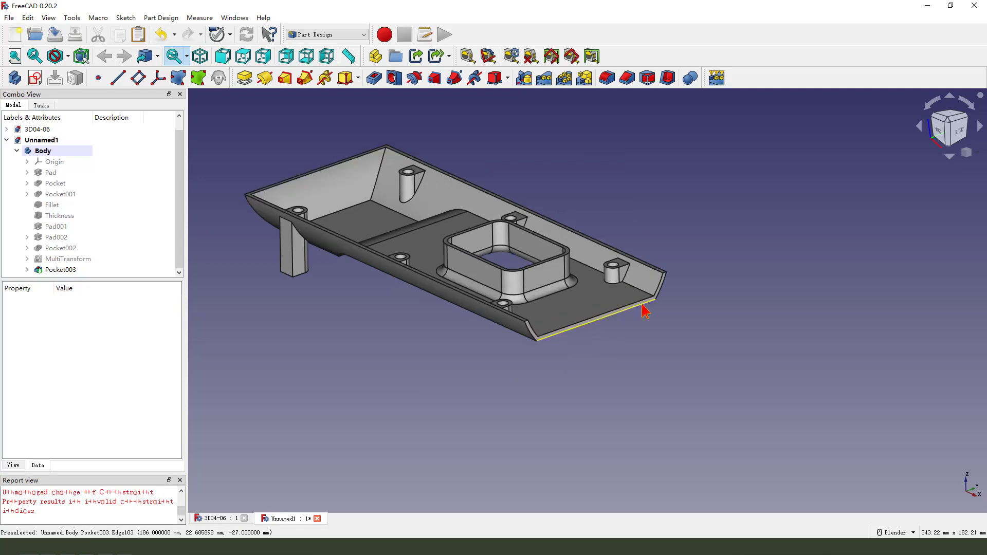
pyautogui.click(681, 310)
pyautogui.press('0')
pyautogui.click(35, 77)
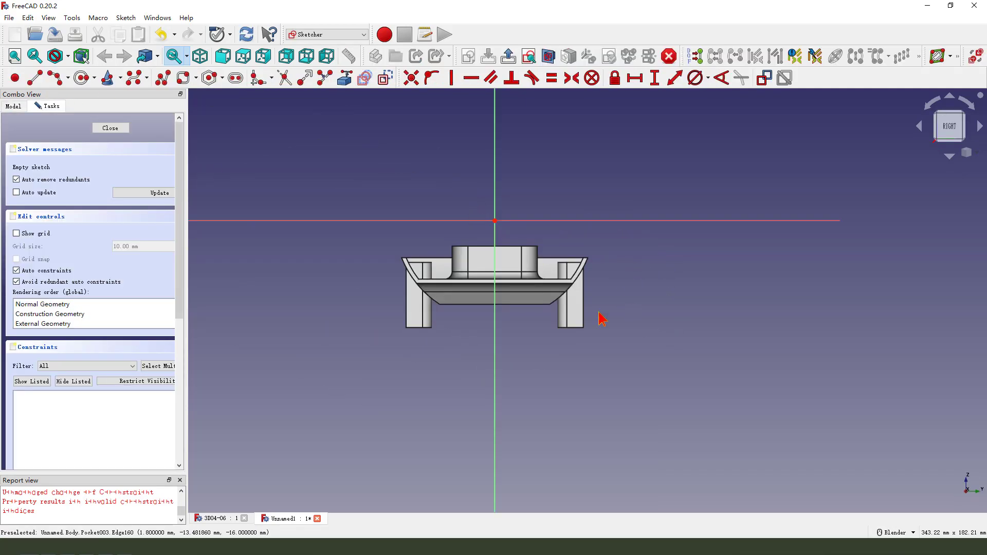
# Project the end face's outer arc edge into the sketch and draw an origin-centred circle coinciding with that arc.
pyautogui.scroll(2, 537, 307)
pyautogui.click(344, 77)
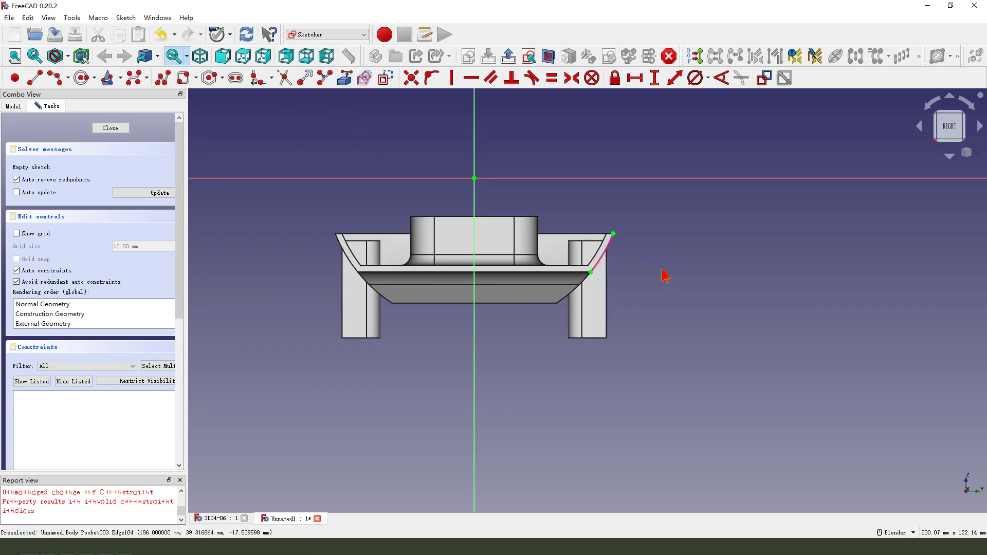
pyautogui.click(81, 78)
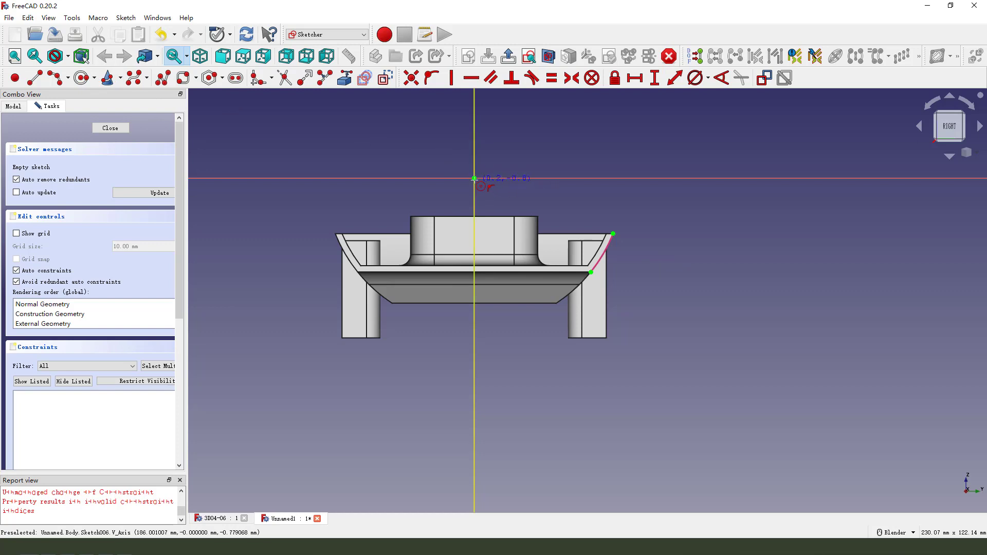
pyautogui.click(474, 178)
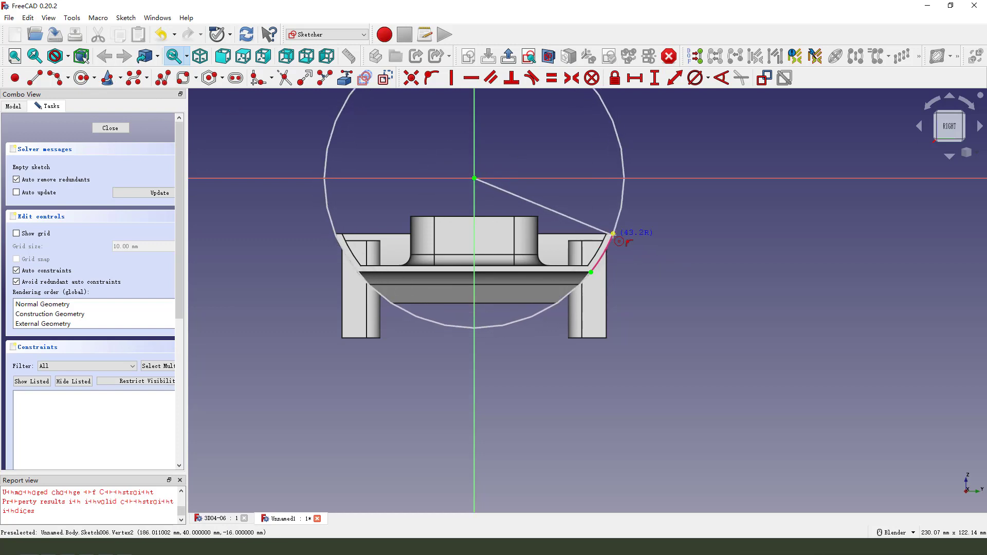
pyautogui.click(613, 233)
# Draw a larger concentric circle about 193 mm in diameter around the bosses and dimension its diameter.
pyautogui.scroll(-1, 473, 253)
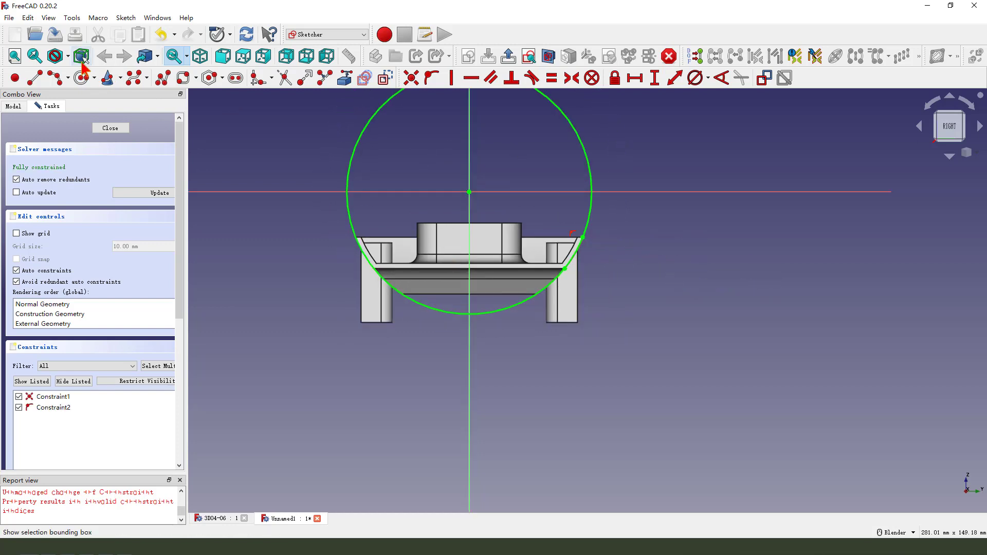
pyautogui.click(469, 192)
pyautogui.scroll(-1, 491, 249)
pyautogui.click(652, 334)
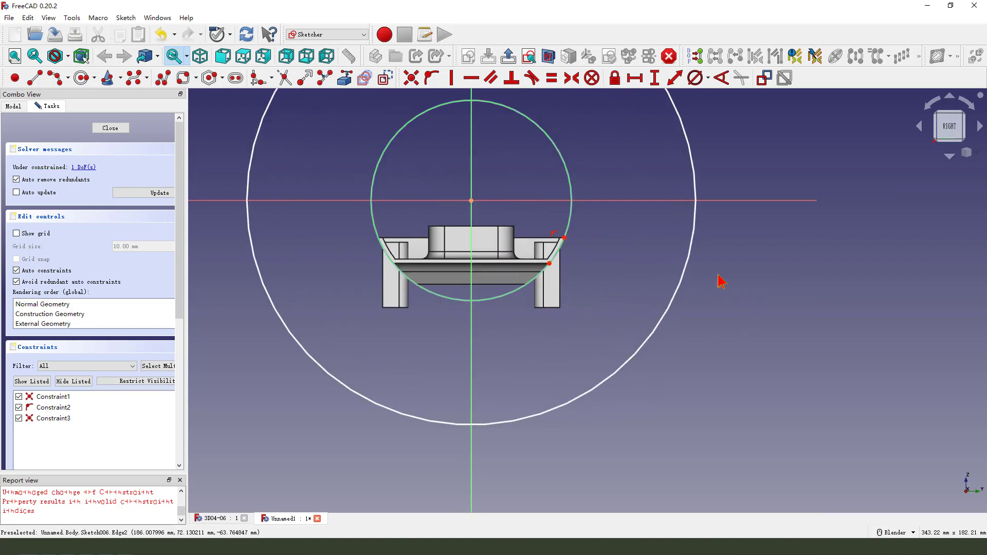
pyautogui.click(694, 261)
pyautogui.click(695, 78)
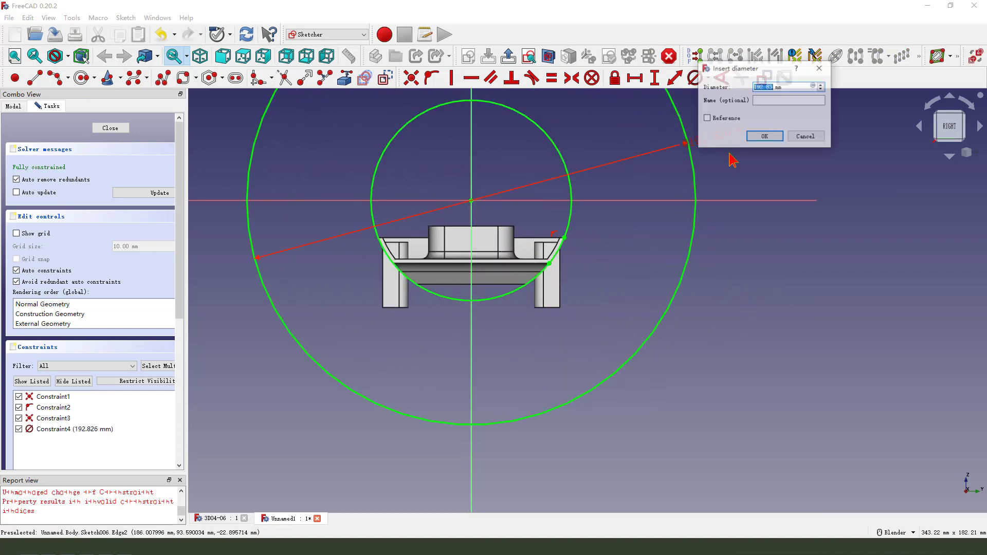
pyautogui.click(766, 137)
pyautogui.scroll(-2, 539, 279)
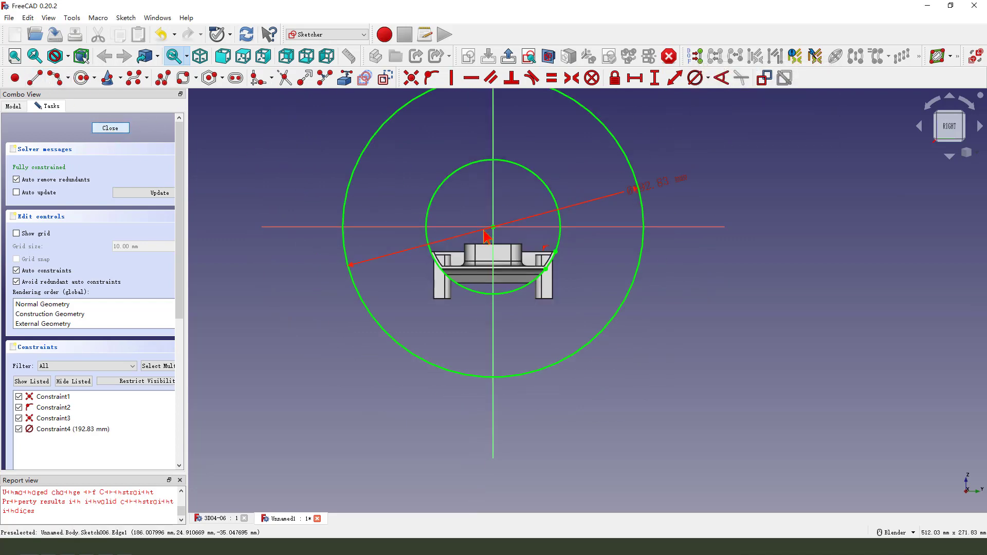
# Pocket the ring between the two circles with type Through all to cut off the remaining protruding bosses.
pyautogui.click(110, 128)
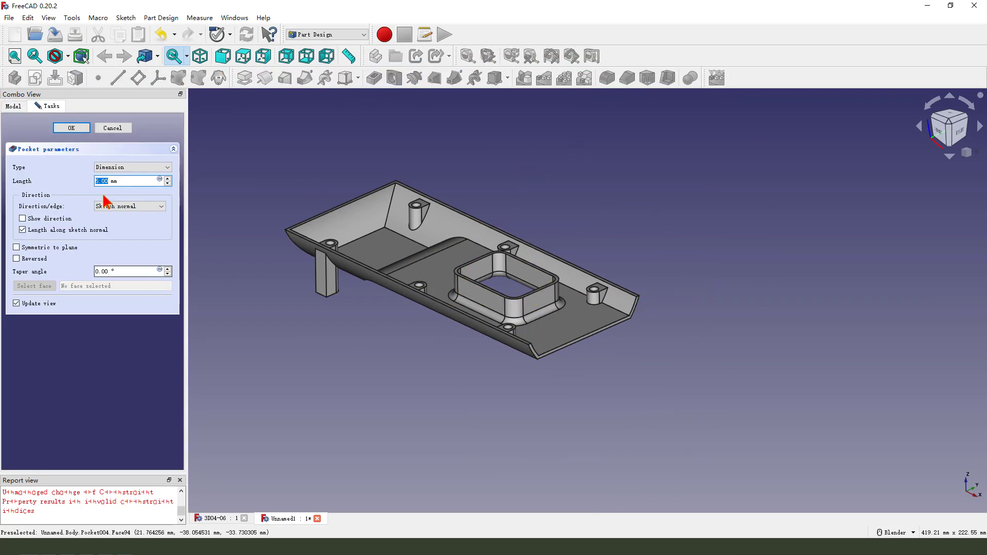
pyautogui.click(106, 167)
pyautogui.click(123, 182)
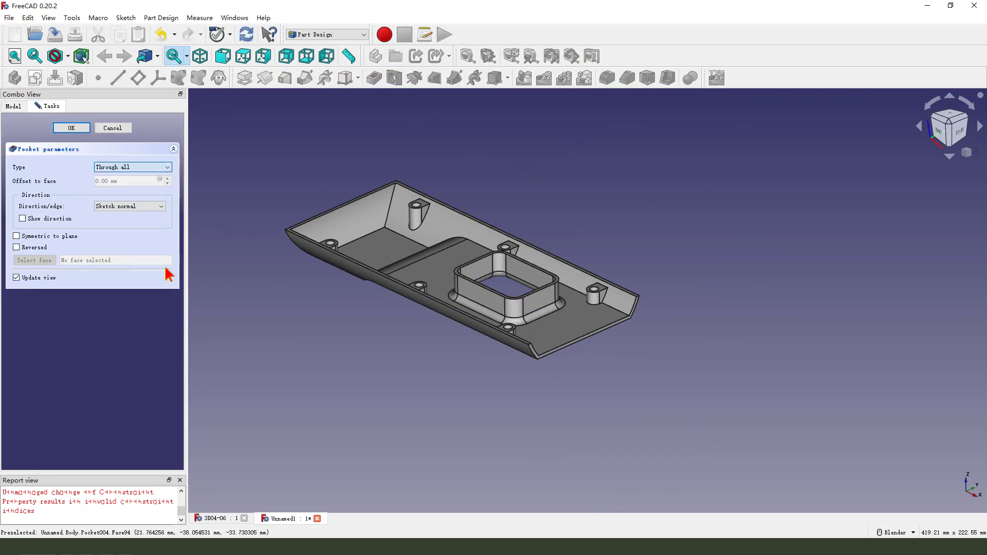
pyautogui.moveTo(402, 308); pyautogui.dragTo(500, 190, button='middle')
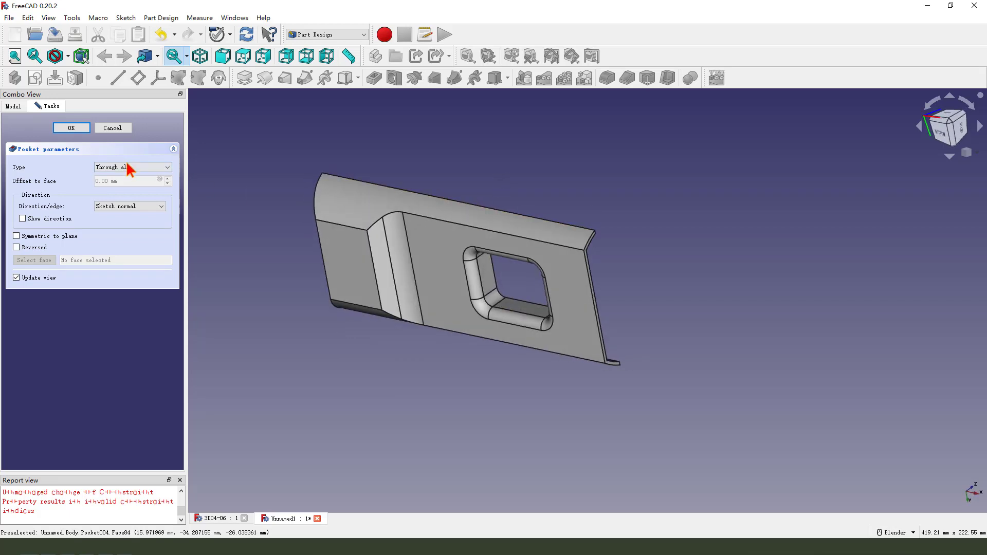
pyautogui.press('Return')
pyautogui.moveTo(478, 278); pyautogui.dragTo(566, 277, button='middle')
# Set the body's shape color to bright green (#55ff00).
pyautogui.click(61, 151)
pyautogui.rightClick(60, 154)
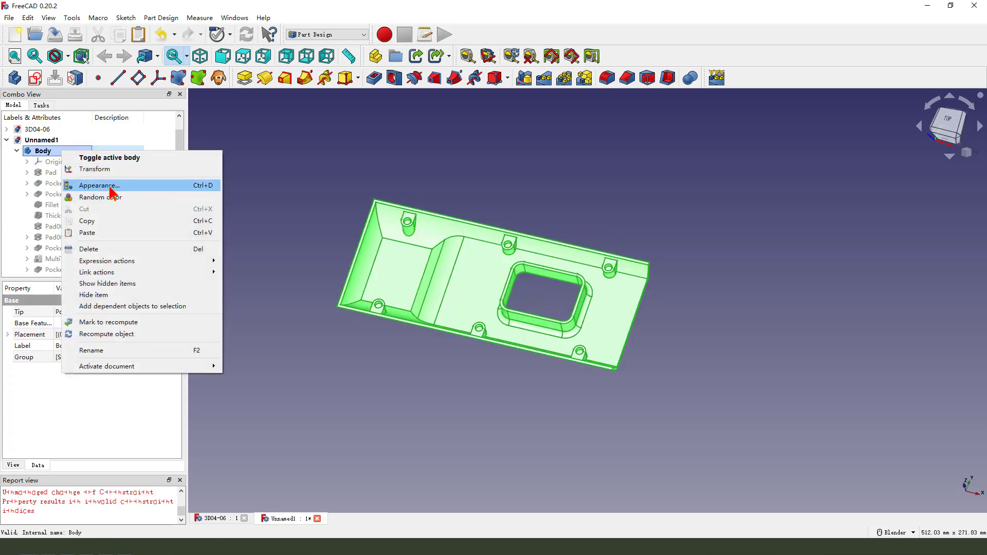
pyautogui.click(115, 186)
pyautogui.click(124, 223)
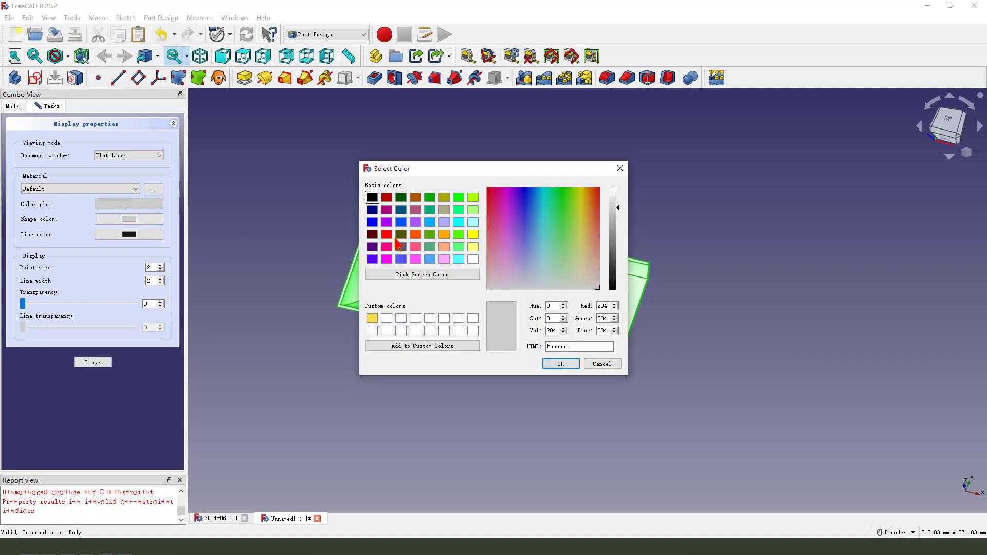
pyautogui.click(459, 235)
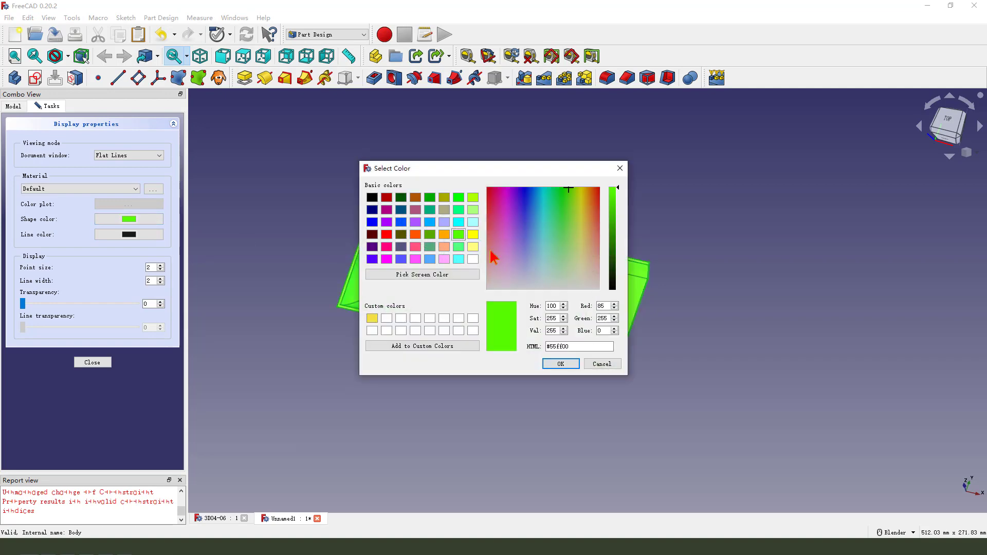
pyautogui.click(561, 364)
pyautogui.click(90, 363)
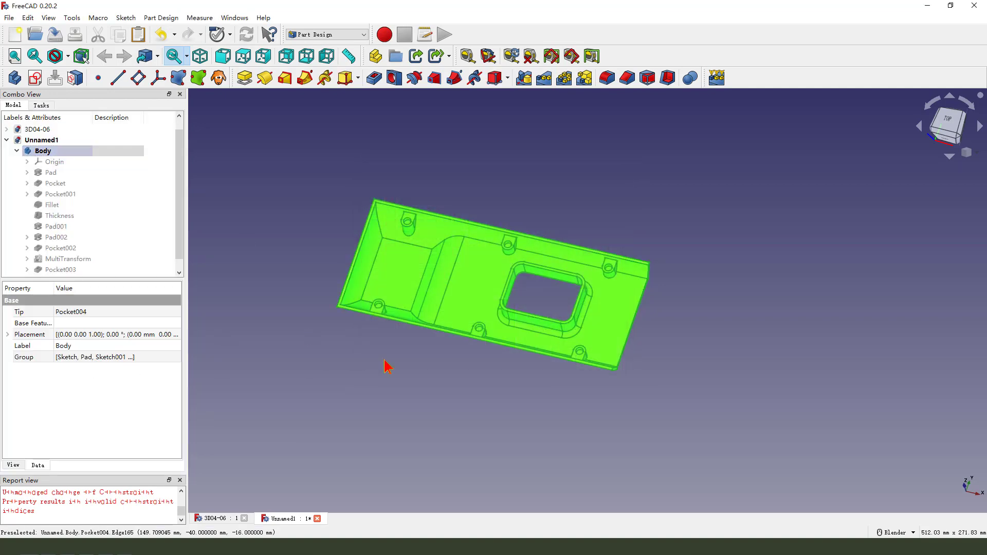
pyautogui.moveTo(386, 365); pyautogui.dragTo(559, 334, button='middle')
pyautogui.scroll(-1, 406, 325)
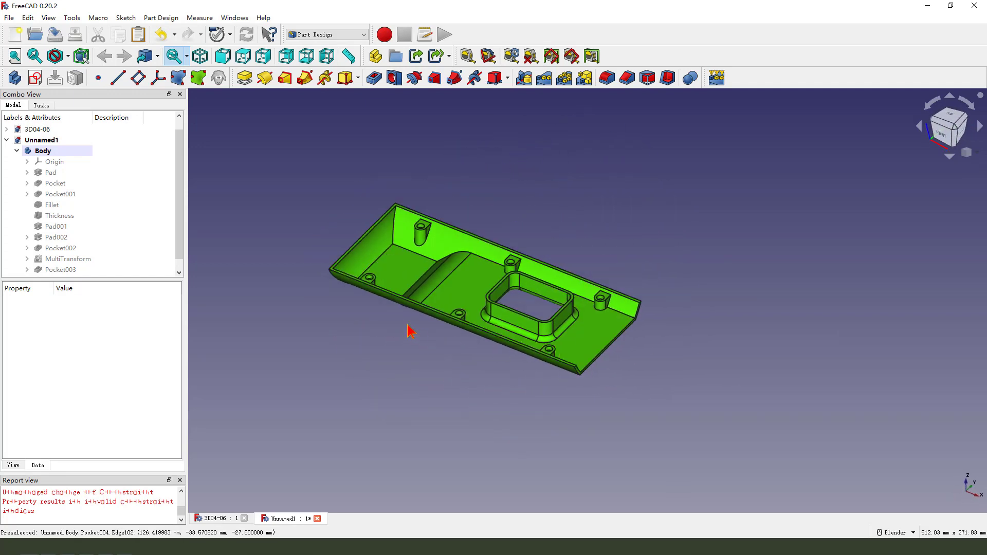
pyautogui.scroll(2, 406, 326)
pyautogui.moveTo(451, 354)
pyautogui.mouseDown(button='middle')
pyautogui.moveTo(450, 363)
pyautogui.moveTo(457, 359)
pyautogui.mouseUp(button='middle')
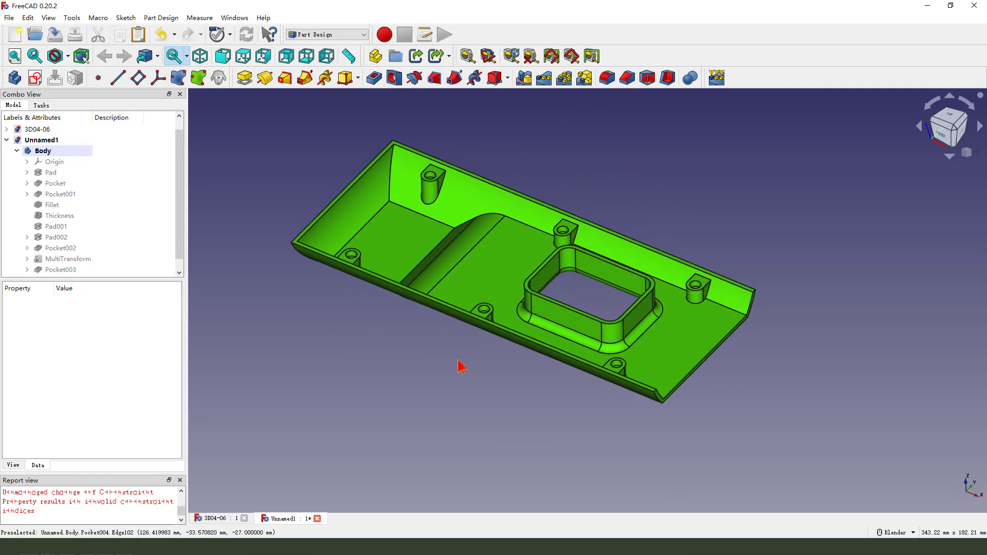